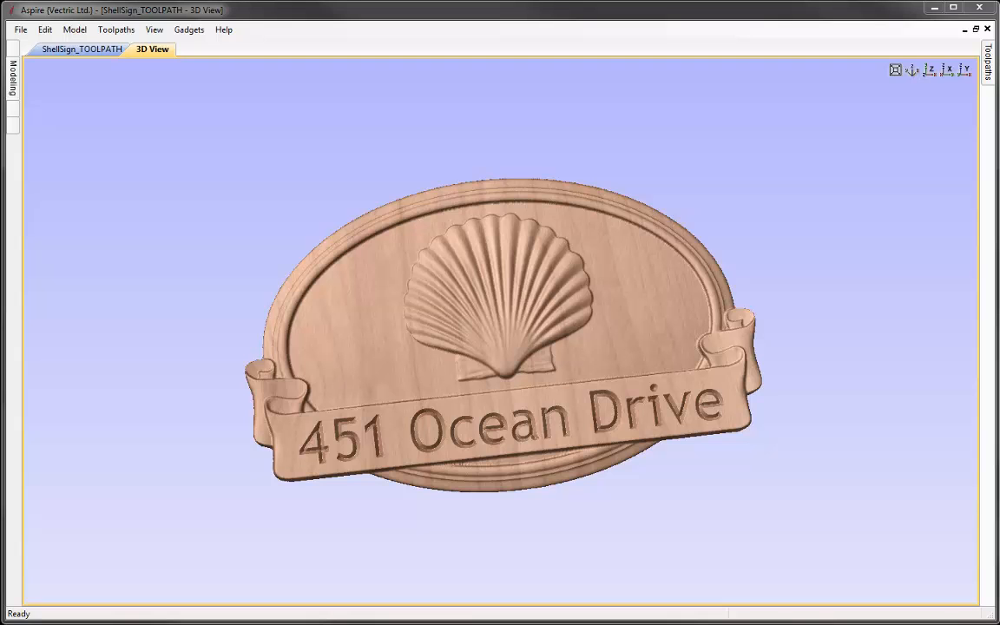
Step: Close the ShellSign_TOOLPATH file and open ShellSign_VECTOR.crv3d from the ShellSign_FILES folder
{"action": "left_click", "coordinate": [21, 30]}
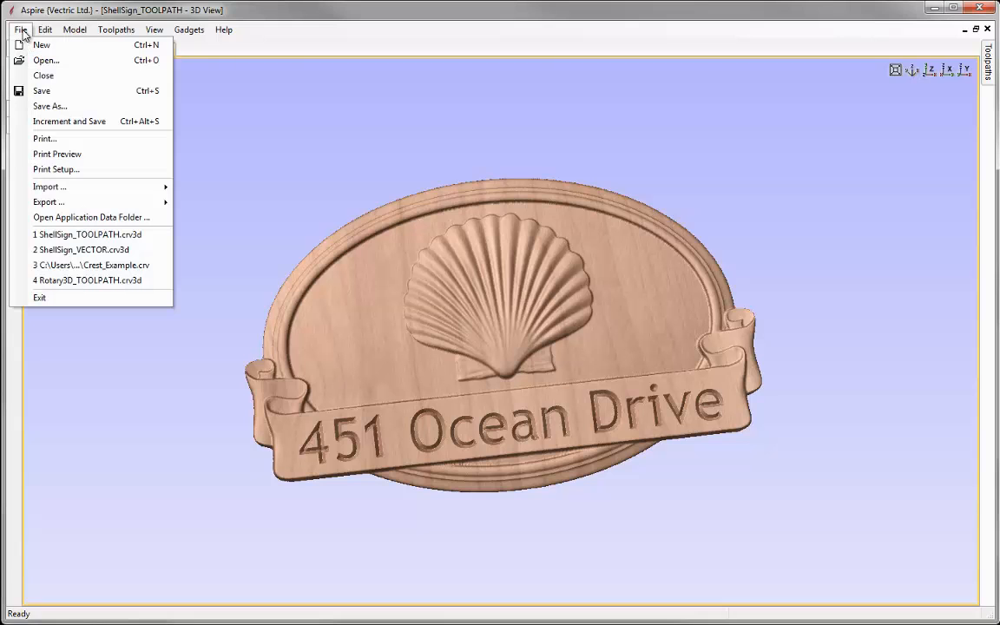
{"action": "left_click", "coordinate": [76, 83]}
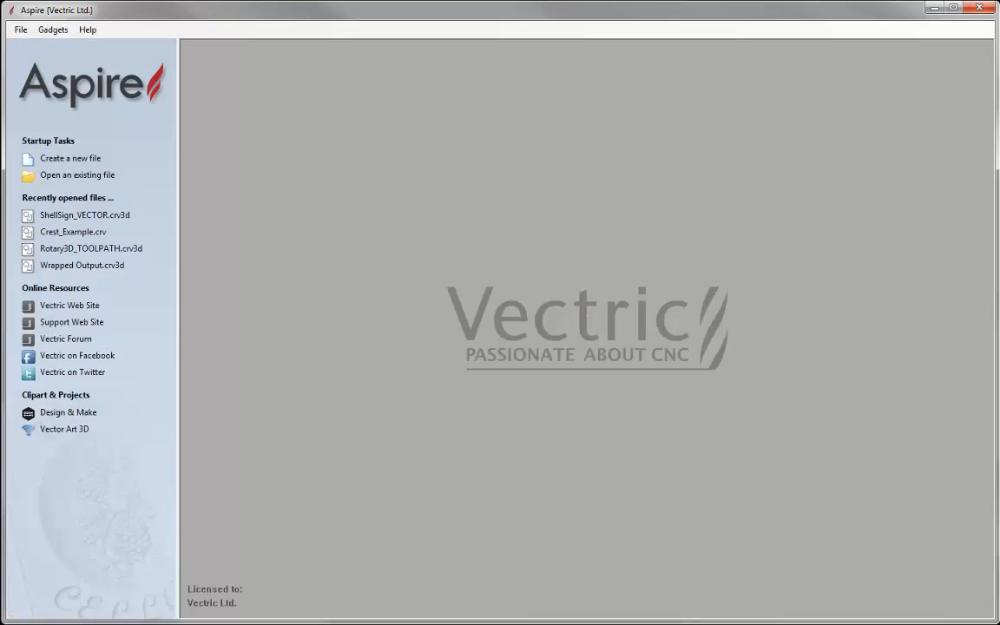
{"action": "left_click", "coordinate": [84, 177]}
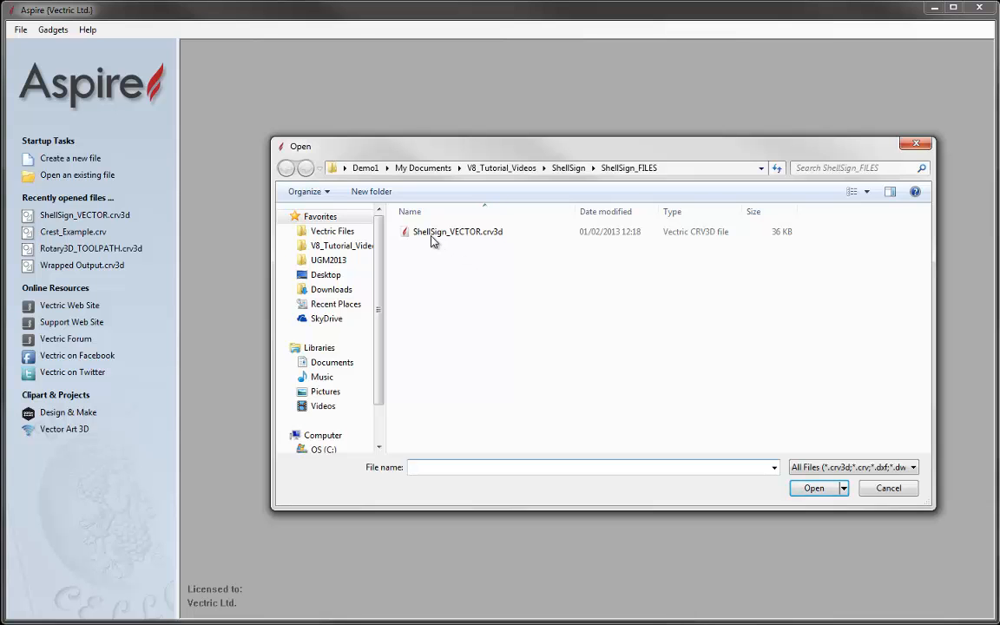
{"action": "left_click", "coordinate": [483, 234]}
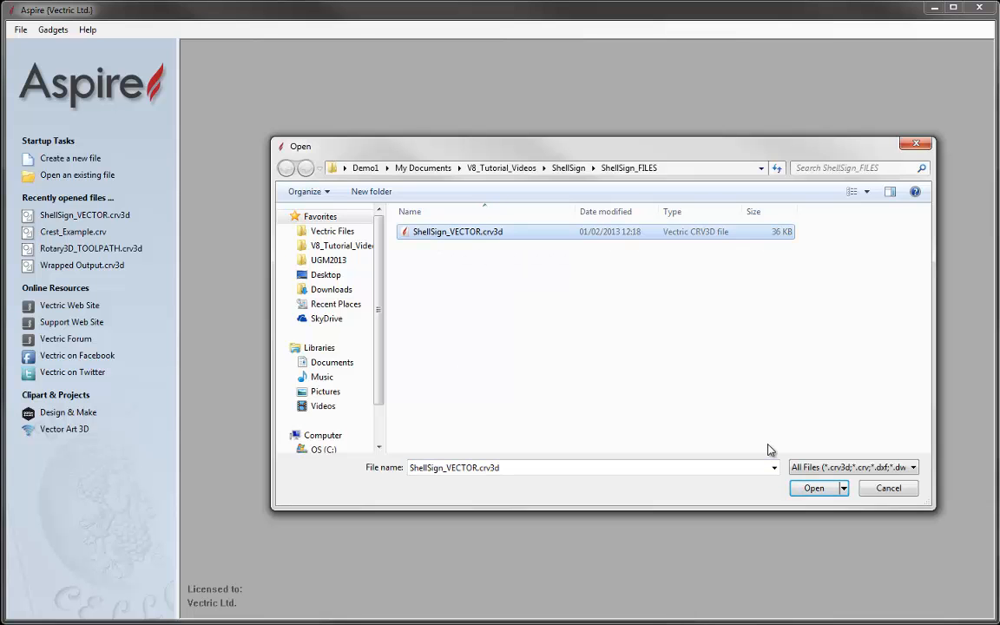
{"action": "left_click", "coordinate": [829, 493]}
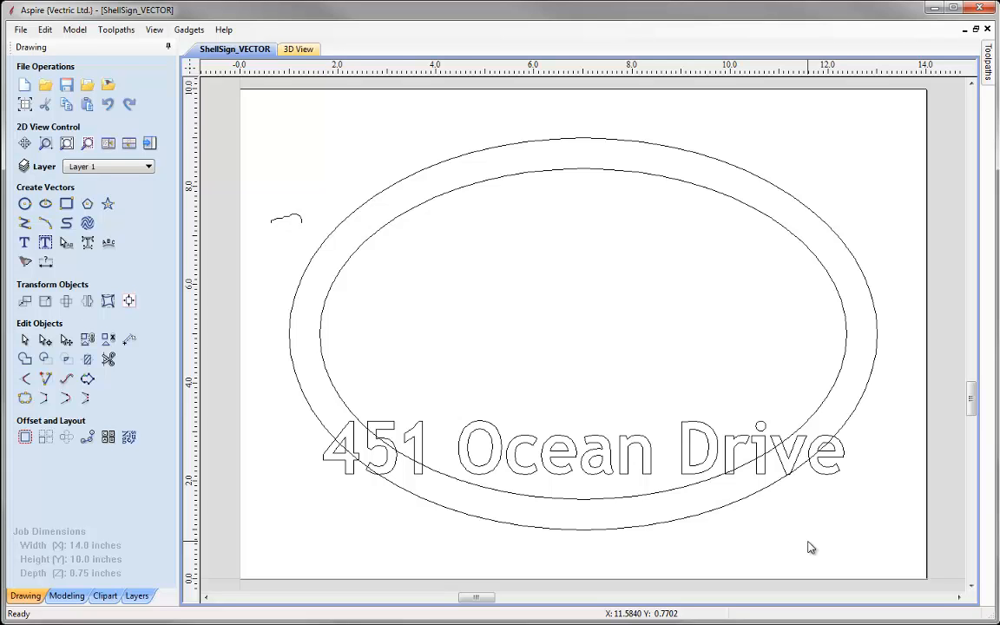
Step: Tile the 2D and 3D views side by side and bring up the modeling tools with the Component Tree
{"action": "left_click", "coordinate": [105, 147]}
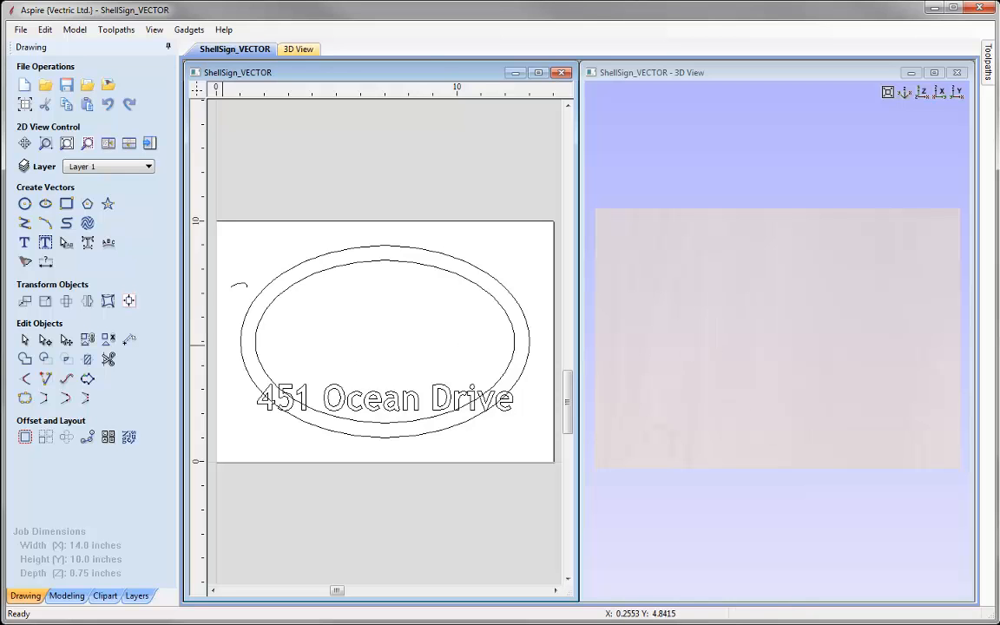
{"action": "left_click", "coordinate": [67, 596]}
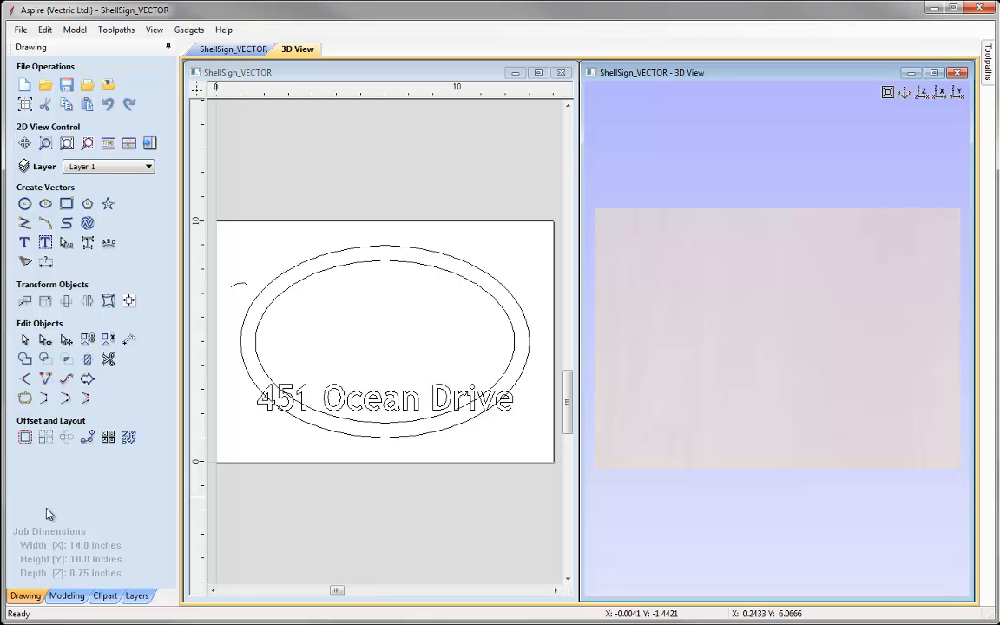
{"action": "left_click", "coordinate": [70, 597]}
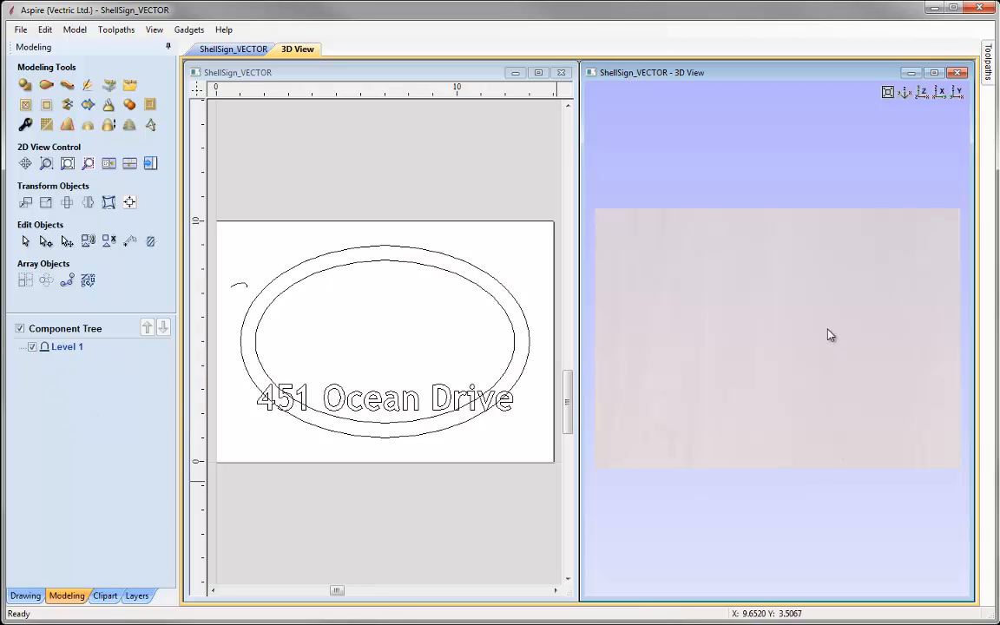
{"action": "left_click_drag", "start_coordinate": [876, 348], "coordinate": [838, 330]}
{"action": "left_click", "coordinate": [922, 93]}
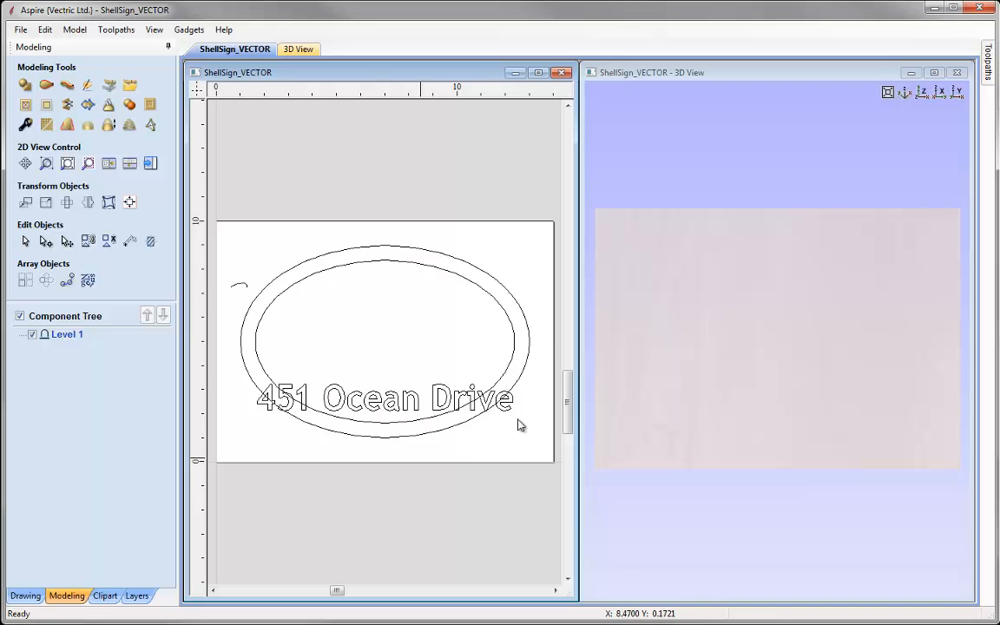
{"action": "left_click", "coordinate": [248, 317]}
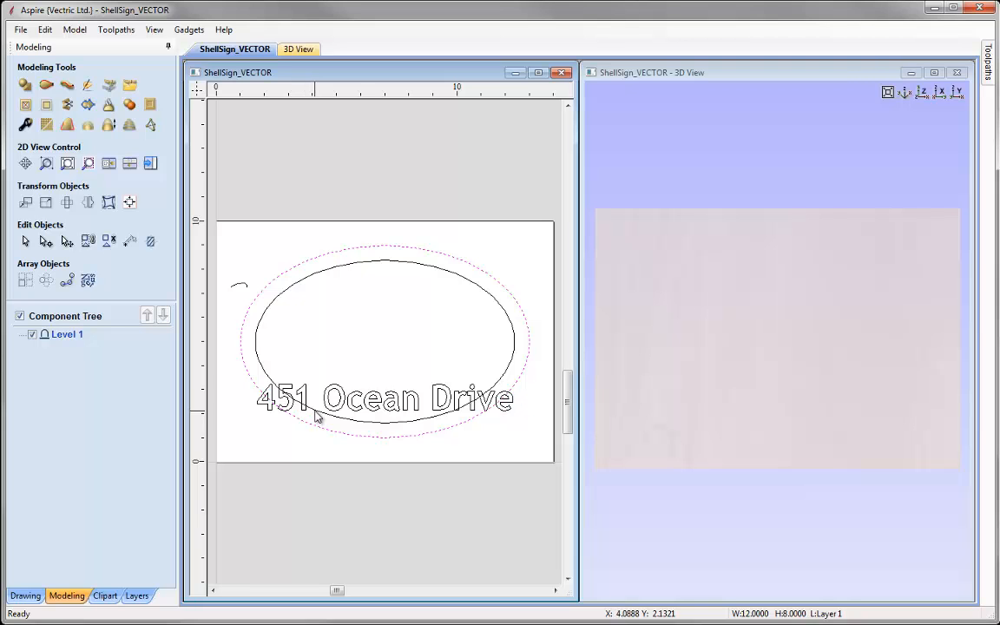
{"action": "left_click", "coordinate": [268, 309], "text": "shift"}
{"action": "left_click", "coordinate": [236, 284], "text": "shift"}
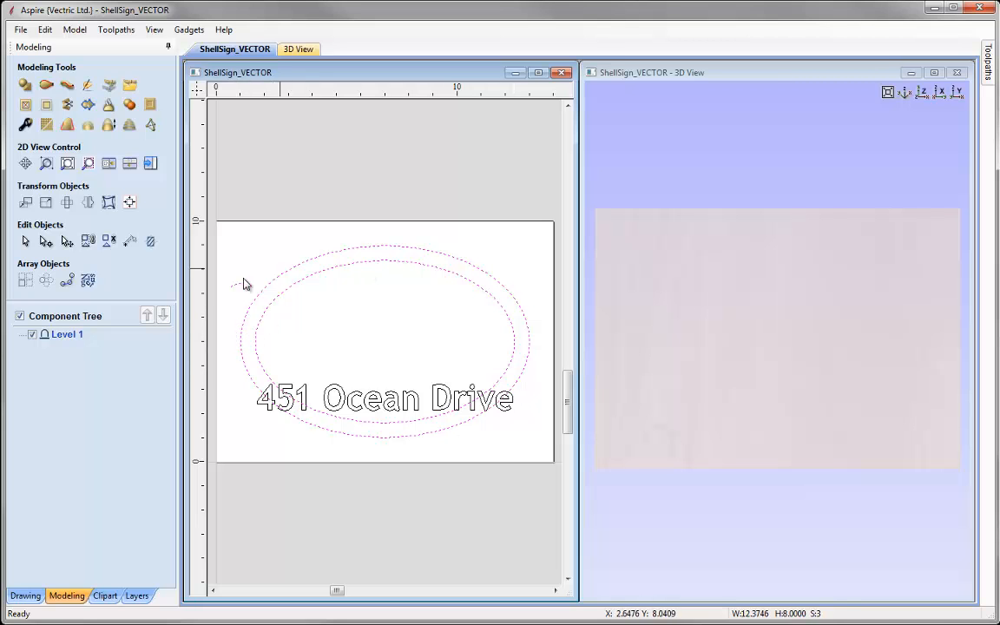
{"action": "left_click", "coordinate": [235, 380]}
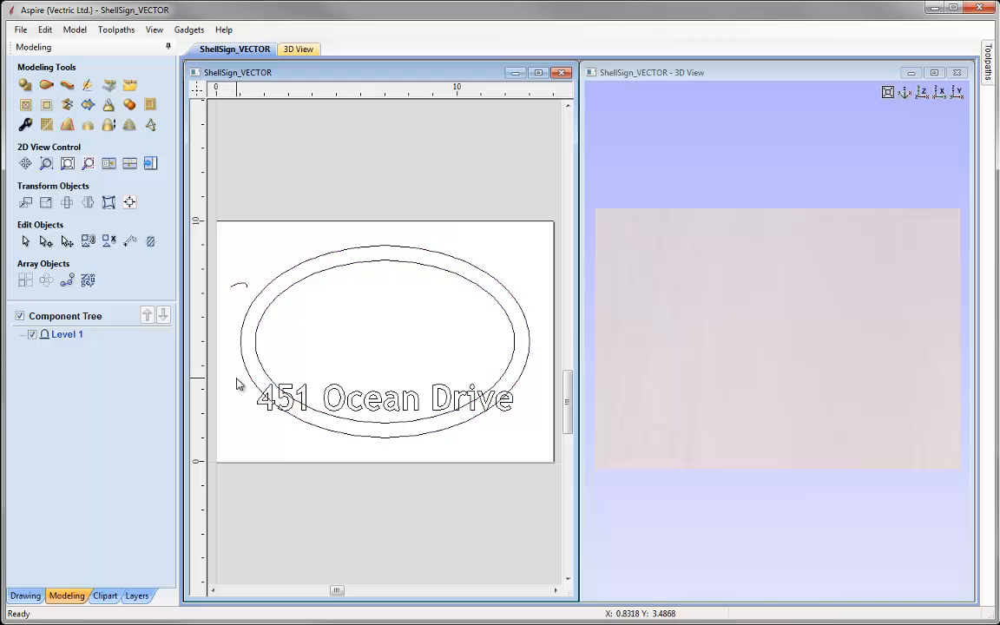
Step: Rename Level 1 in the Component Tree as Base
{"action": "right_click", "coordinate": [69, 339]}
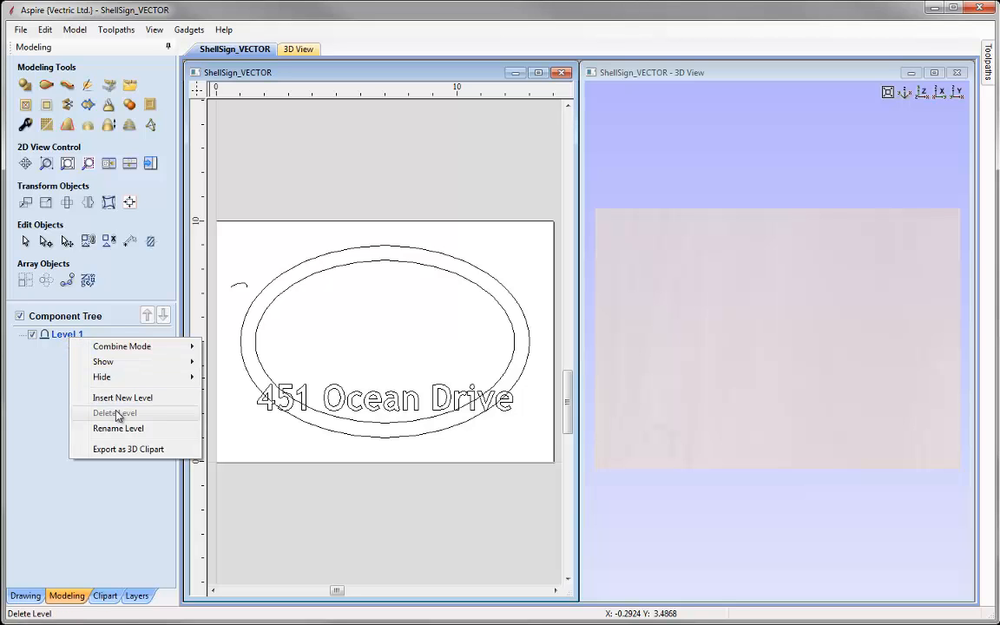
{"action": "left_click", "coordinate": [170, 436]}
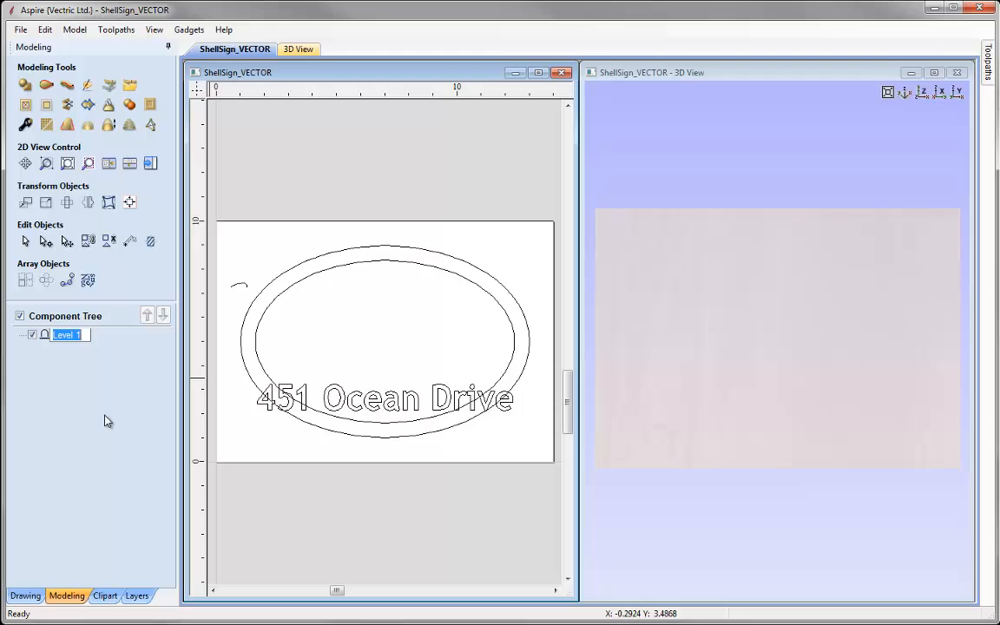
{"action": "type", "text": "Base"}
{"action": "key", "text": "Return"}
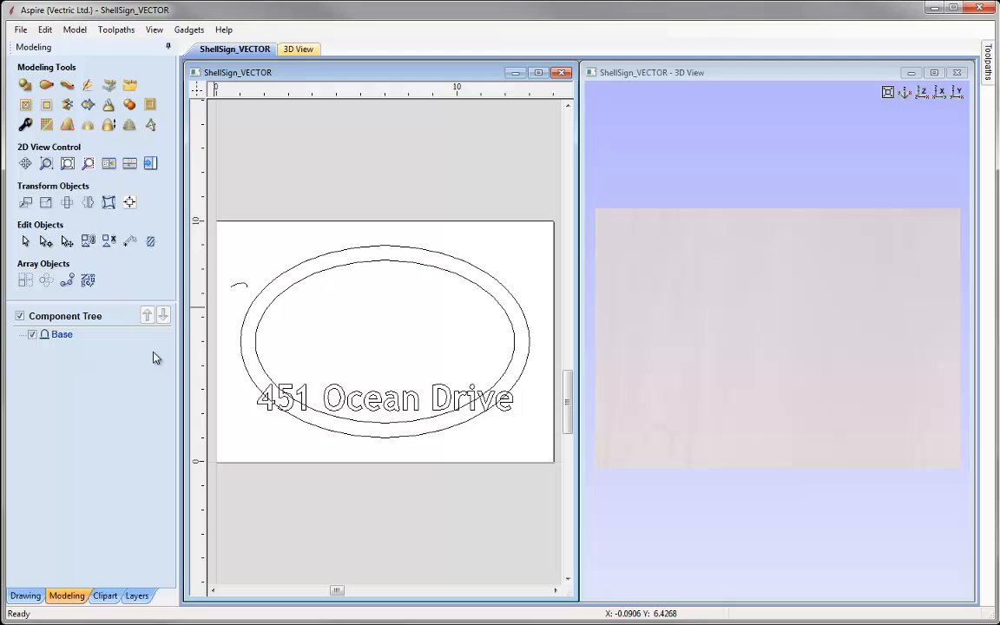
Step: Start a rounded Create Shape component from the outer oval, trying profile angles of about 47 and 54 degrees
{"action": "left_click", "coordinate": [25, 86]}
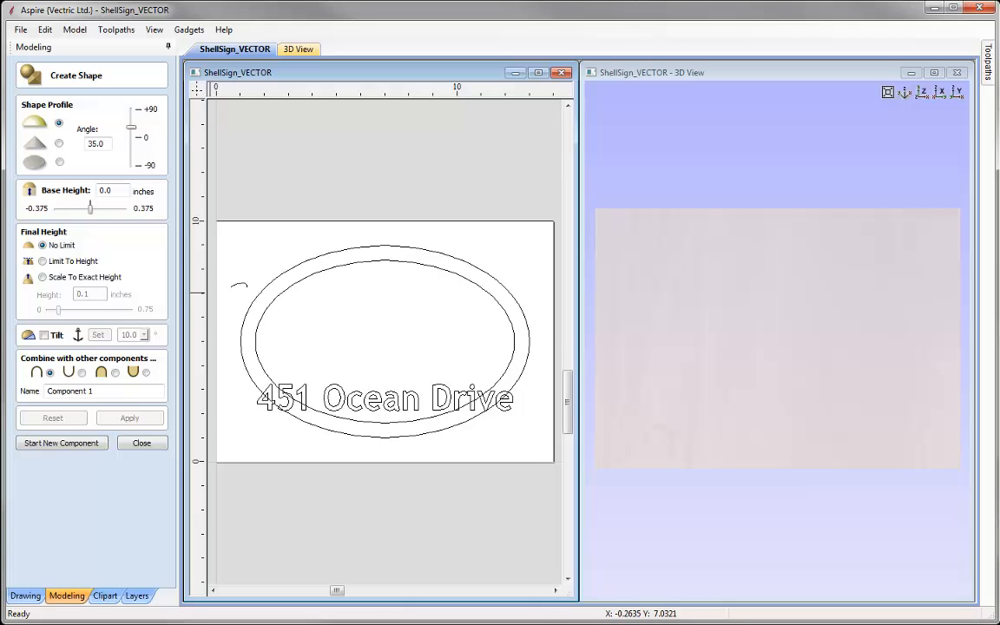
{"action": "left_click", "coordinate": [305, 262]}
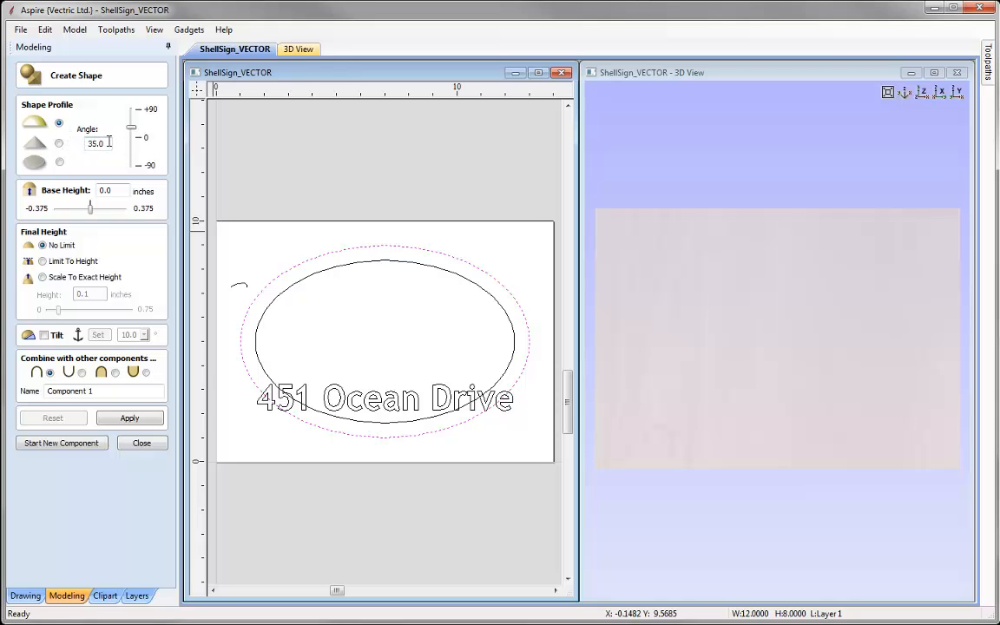
{"action": "left_click_drag", "start_coordinate": [132, 130], "coordinate": [132, 124]}
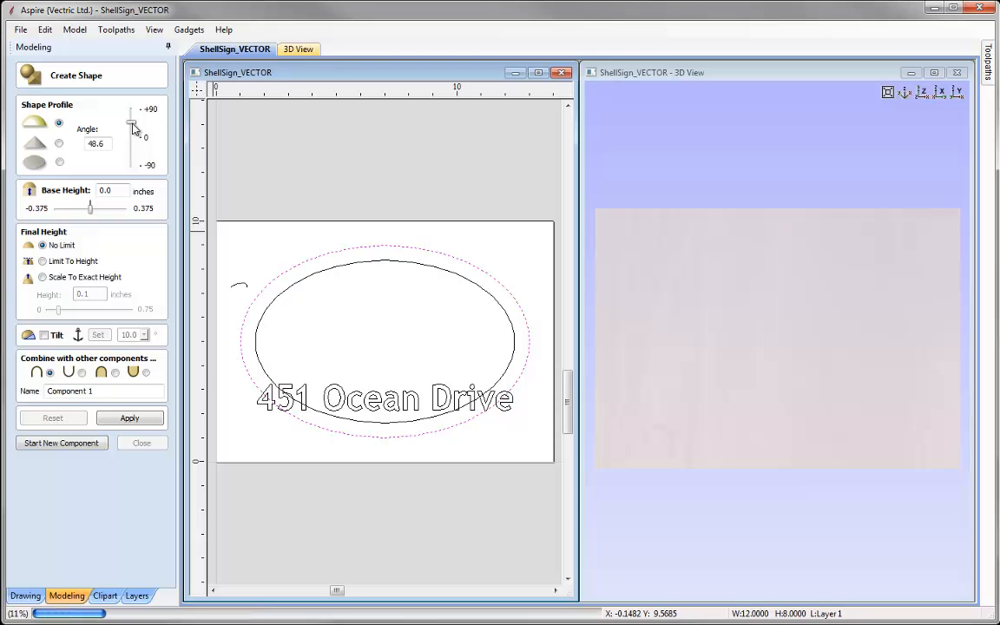
{"action": "left_click_drag", "start_coordinate": [903, 476], "coordinate": [794, 461]}
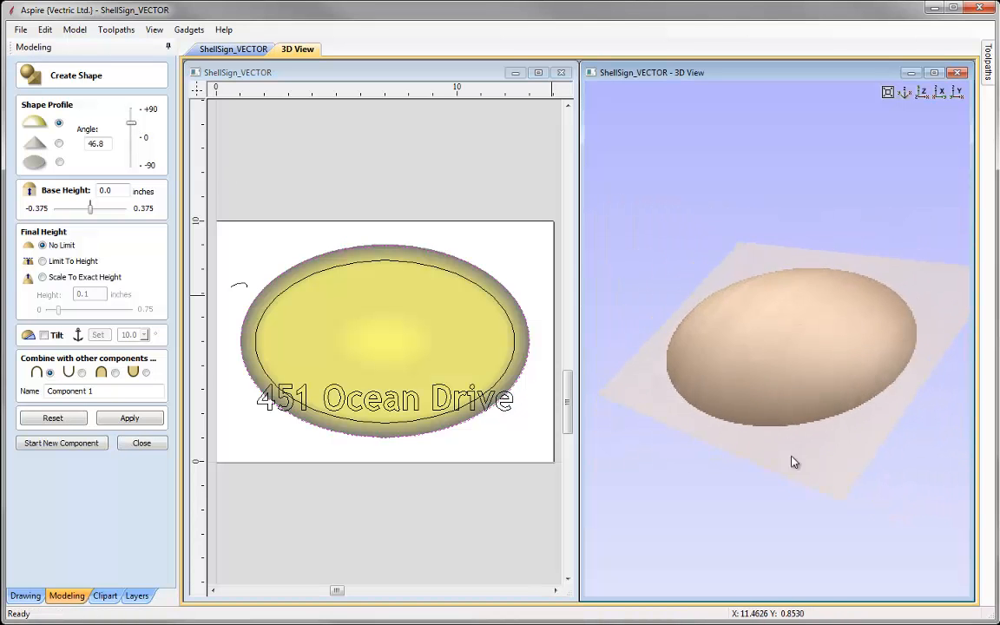
{"action": "mouse_move", "coordinate": [129, 123]}
{"action": "left_mouse_down"}
{"action": "mouse_move", "coordinate": [133, 115]}
{"action": "mouse_move", "coordinate": [133, 135]}
{"action": "mouse_move", "coordinate": [131, 120]}
{"action": "left_mouse_up"}
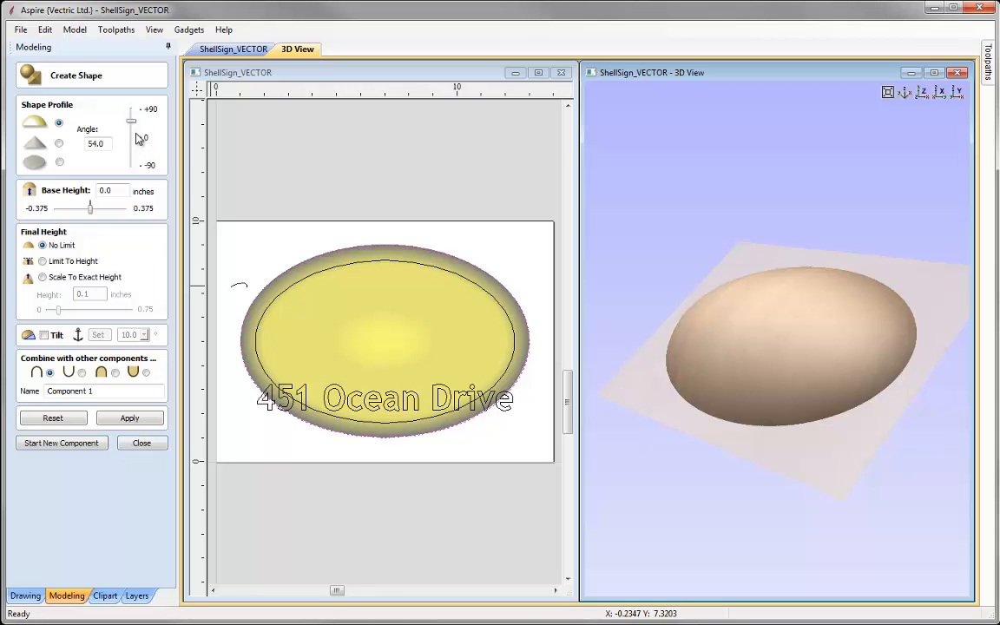
Step: Set the rounded shape's angle to 30 degrees with no height limit, name it Dome, and apply it
{"action": "double_click", "coordinate": [100, 143]}
{"action": "type", "text": "30"}
{"action": "left_click", "coordinate": [59, 123]}
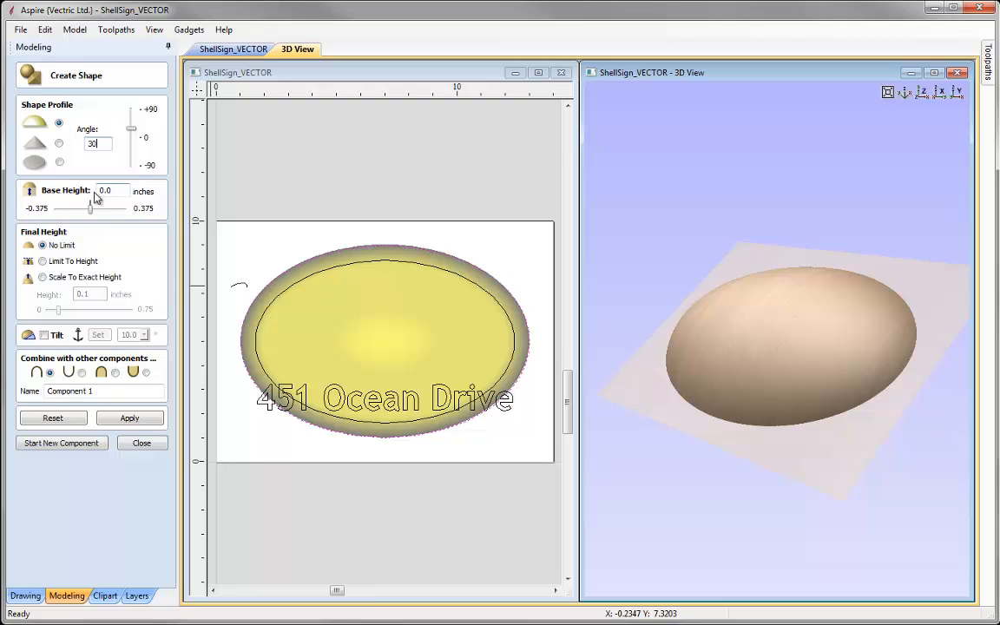
{"action": "left_click", "coordinate": [43, 244]}
{"action": "left_click_drag", "start_coordinate": [105, 390], "coordinate": [15, 394]}
{"action": "type", "text": "Dome"}
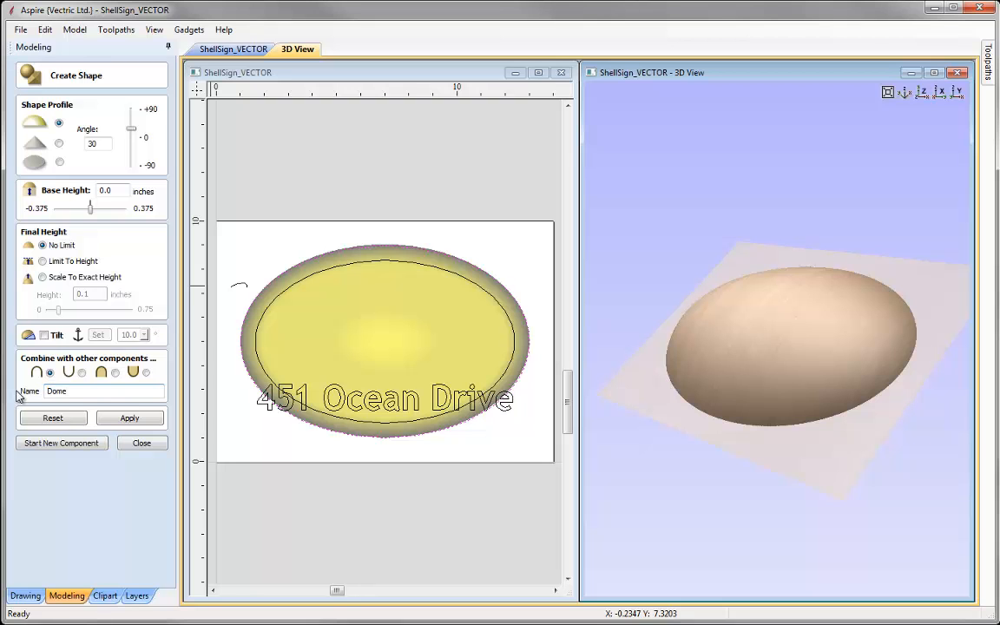
{"action": "left_click", "coordinate": [129, 420]}
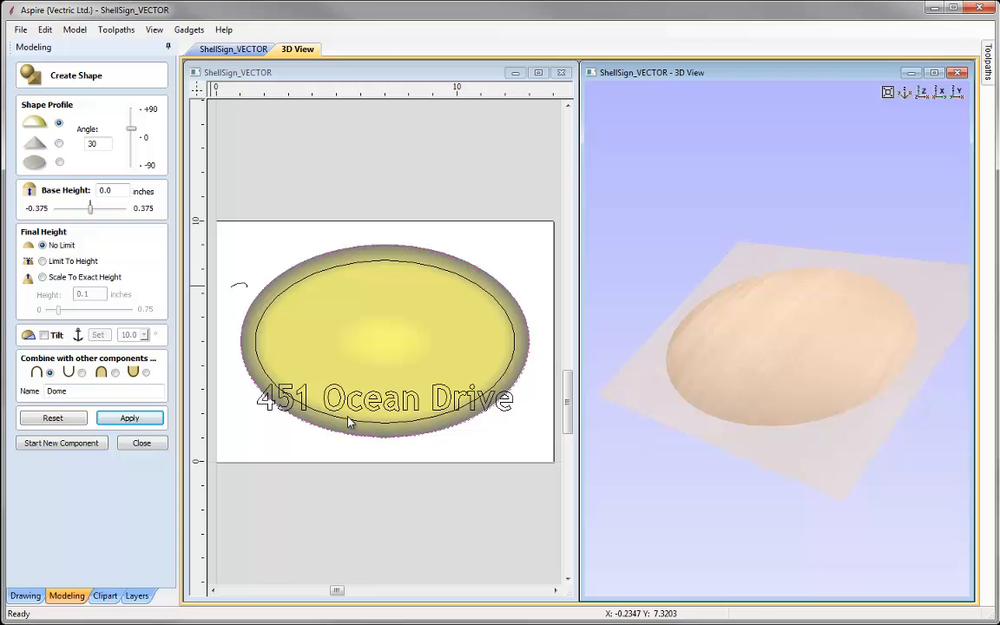
{"action": "left_click_drag", "start_coordinate": [814, 446], "coordinate": [777, 324]}
{"action": "left_click_drag", "start_coordinate": [718, 334], "coordinate": [729, 401]}
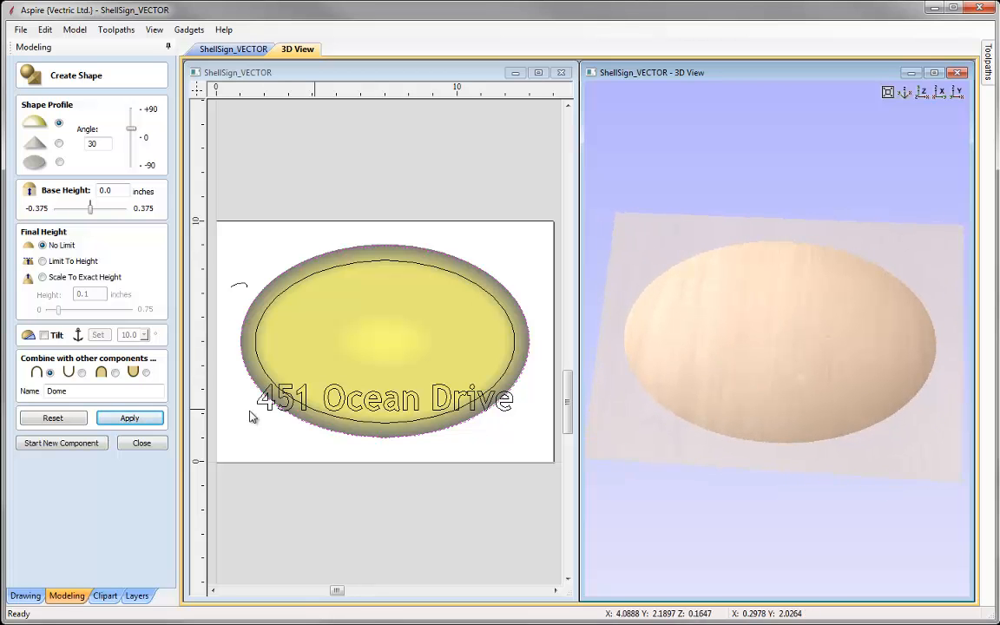
{"action": "left_click", "coordinate": [142, 442]}
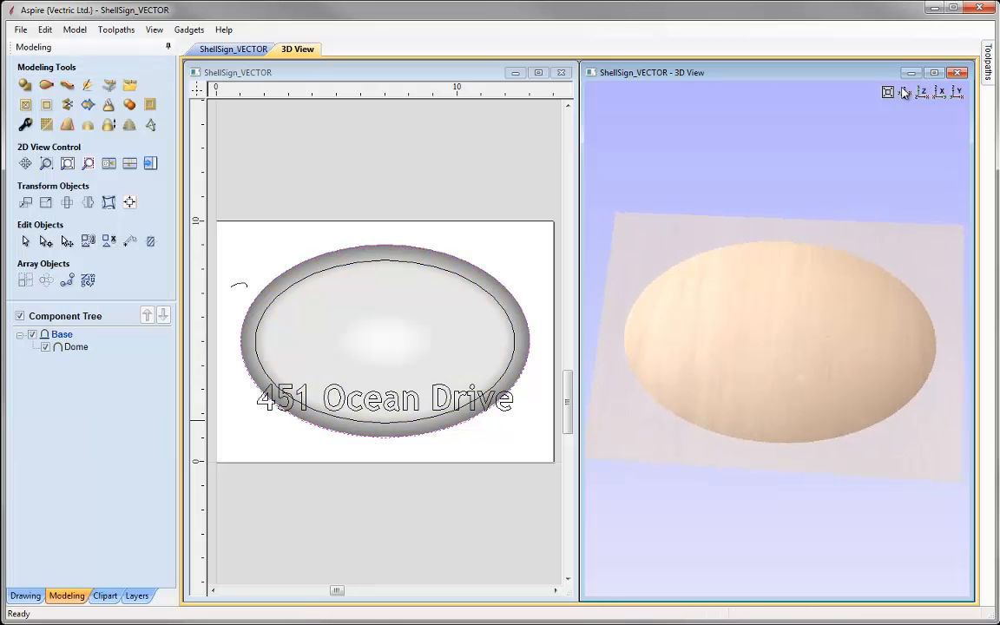
{"action": "left_click", "coordinate": [903, 94]}
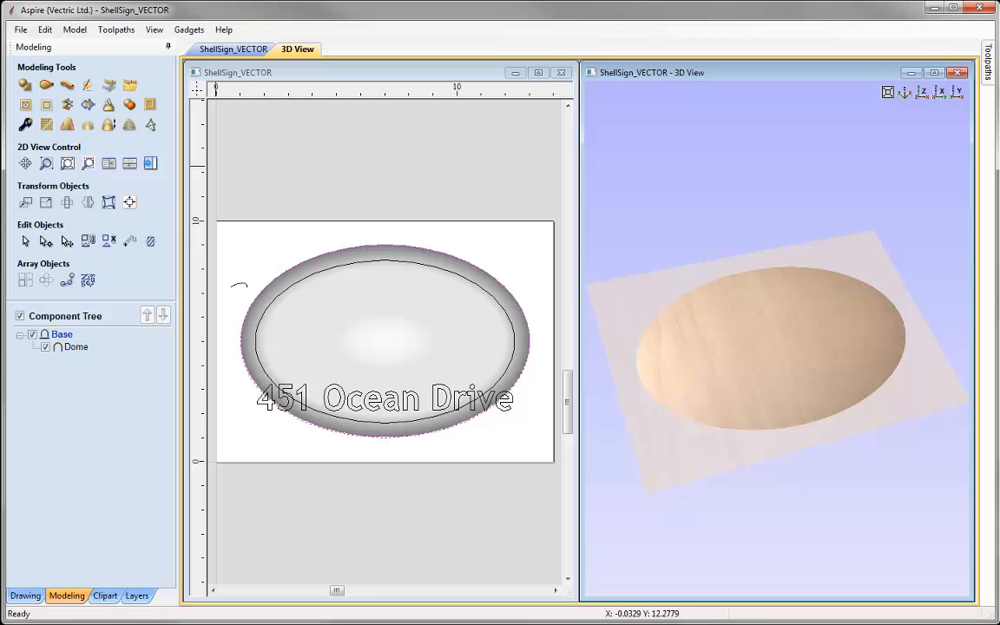
Step: Start a Two Rail Sweep using the outer and inner ovals as the drive rails
{"action": "mouse_move", "coordinate": [78, 351]}
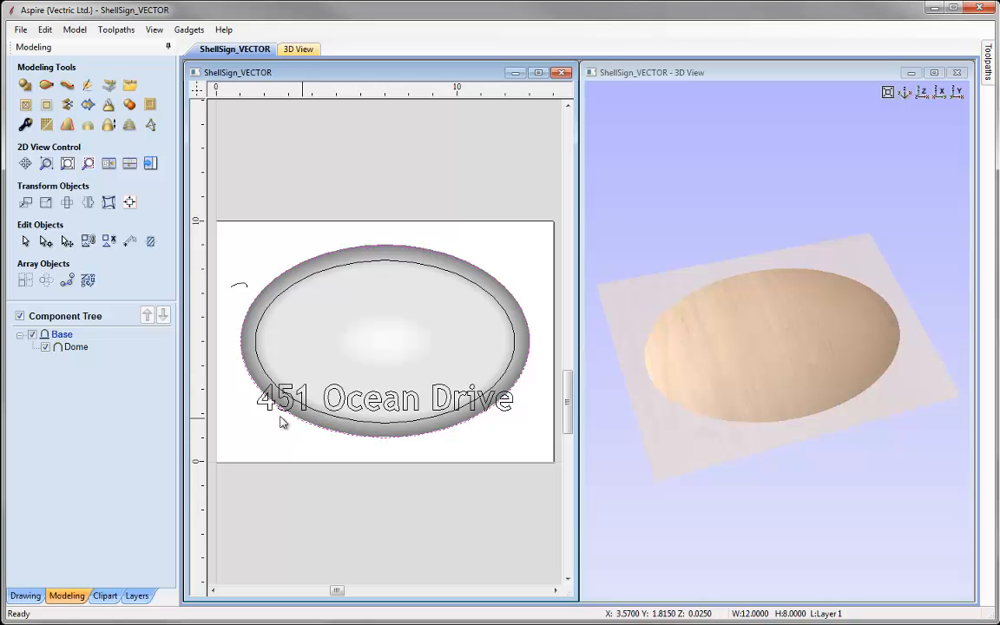
{"action": "left_click", "coordinate": [46, 87]}
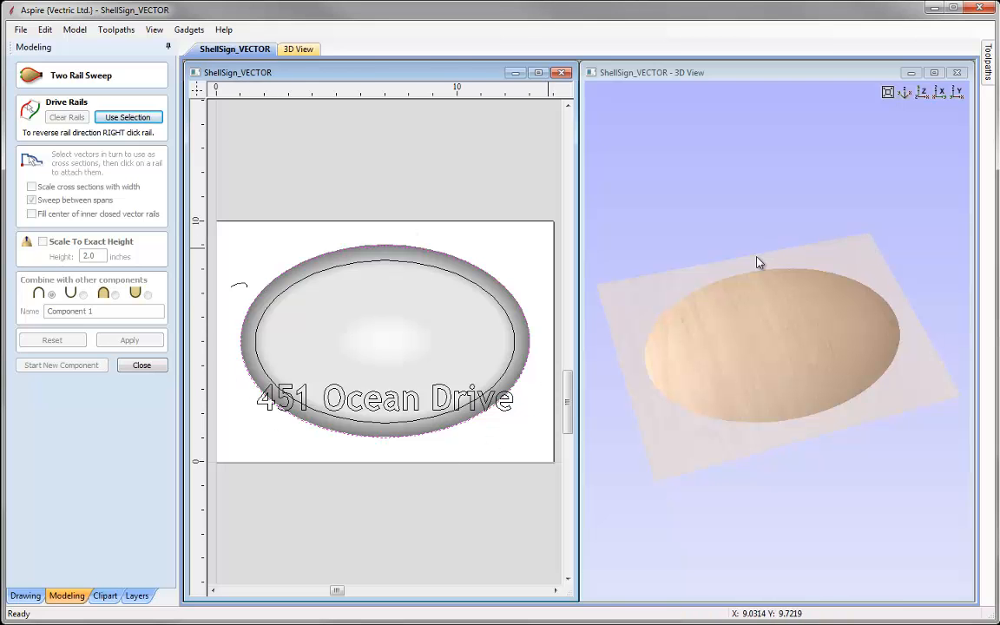
{"action": "left_click", "coordinate": [268, 310], "text": "shift"}
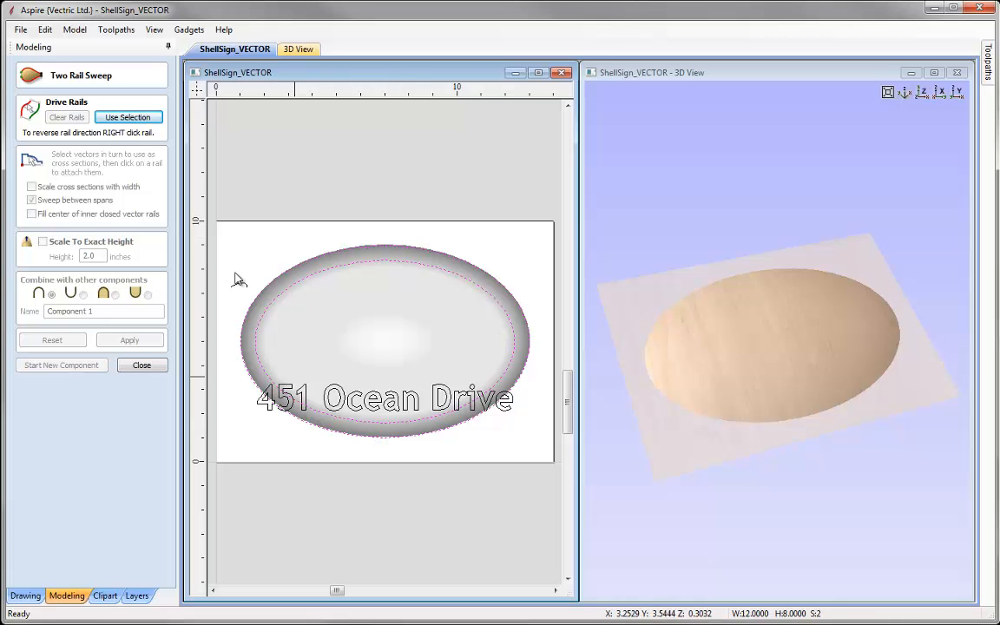
{"action": "left_click", "coordinate": [121, 118]}
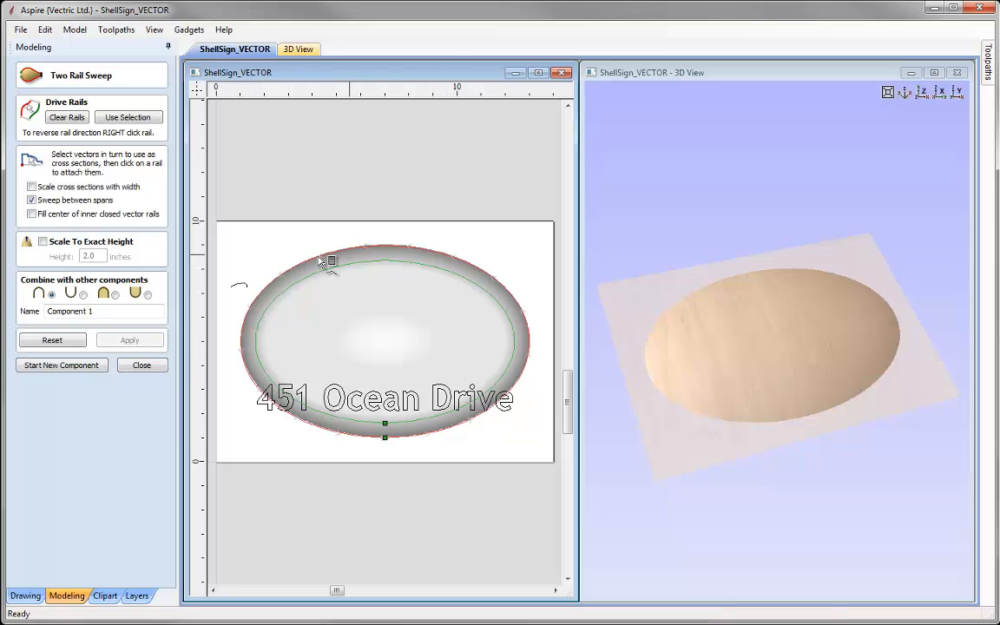
{"action": "left_click", "coordinate": [385, 436]}
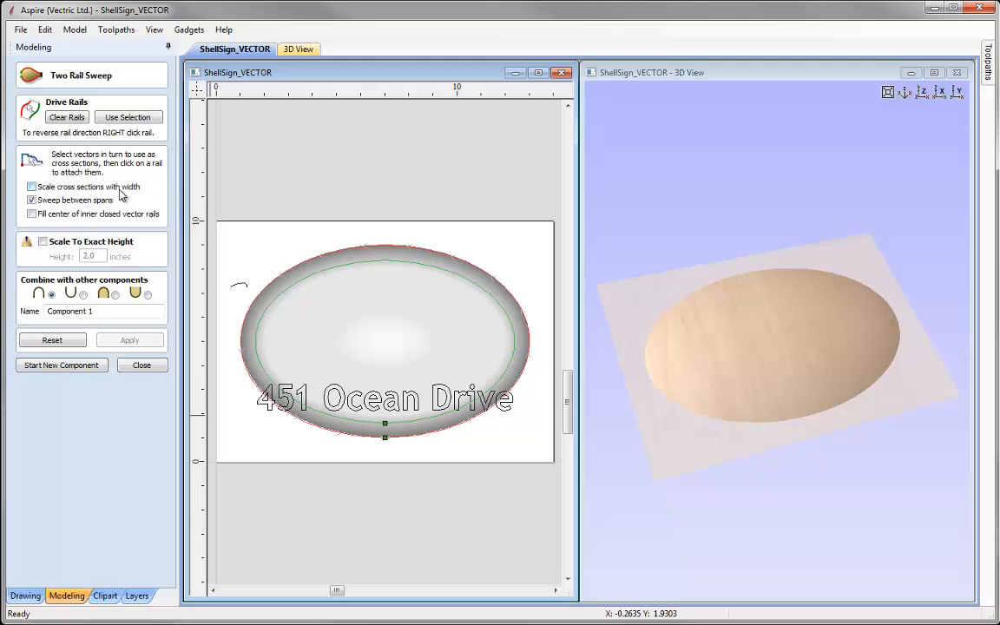
{"action": "scroll", "coordinate": [228, 286], "scroll_direction": "up", "scroll_amount": 2}
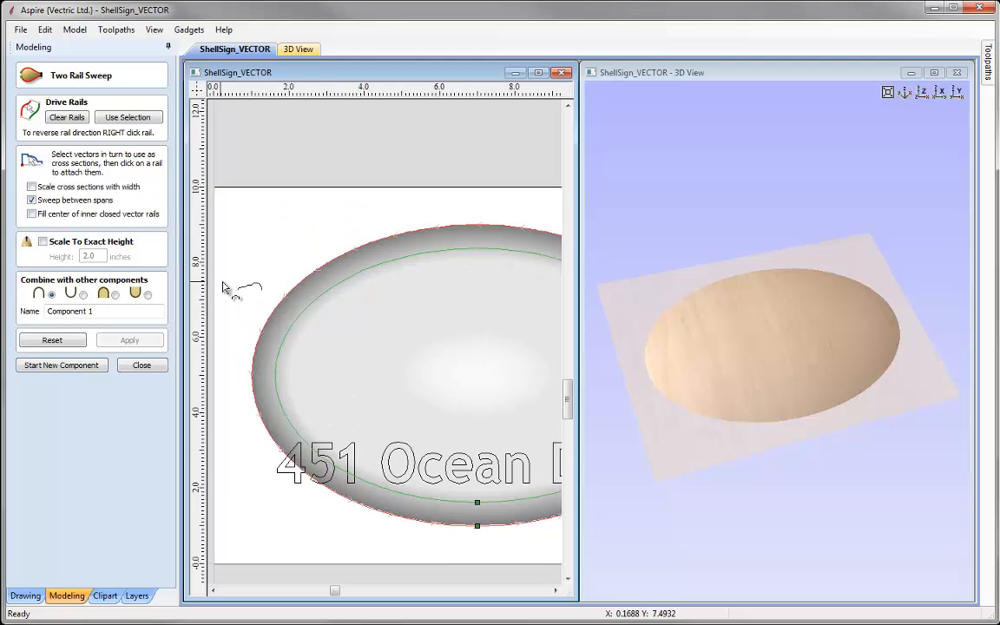
{"action": "scroll", "coordinate": [234, 289], "scroll_direction": "up", "scroll_amount": 3}
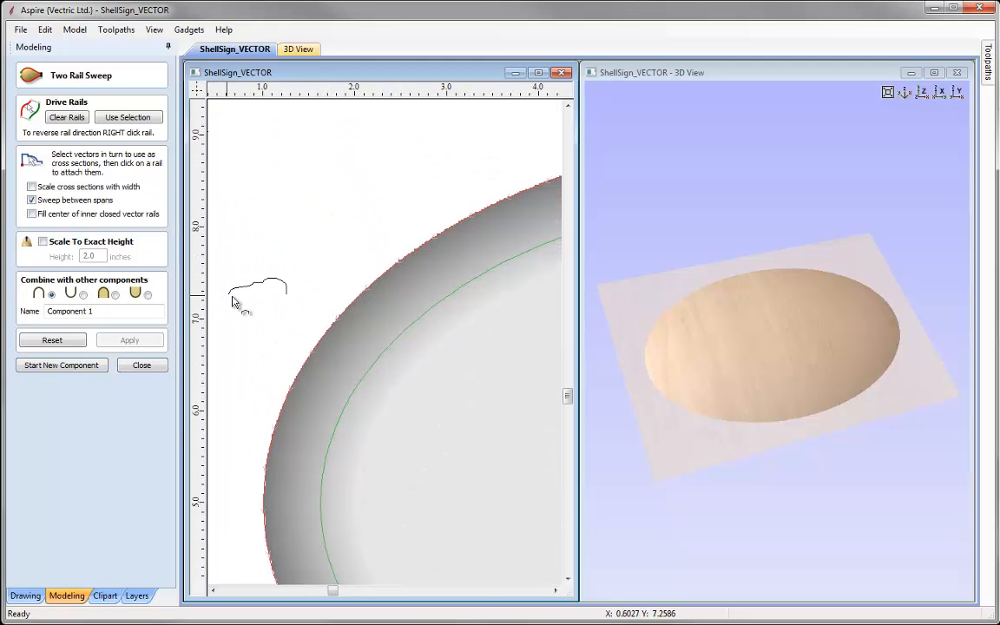
{"action": "scroll", "coordinate": [218, 299], "scroll_direction": "up", "scroll_amount": 1}
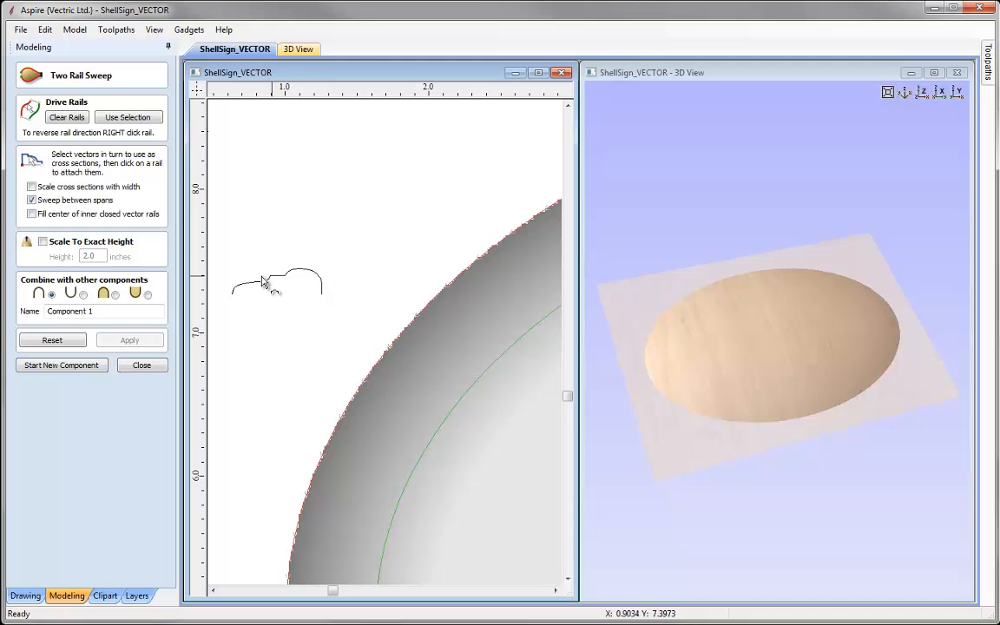
{"action": "scroll", "coordinate": [236, 293], "scroll_direction": "down", "scroll_amount": 4}
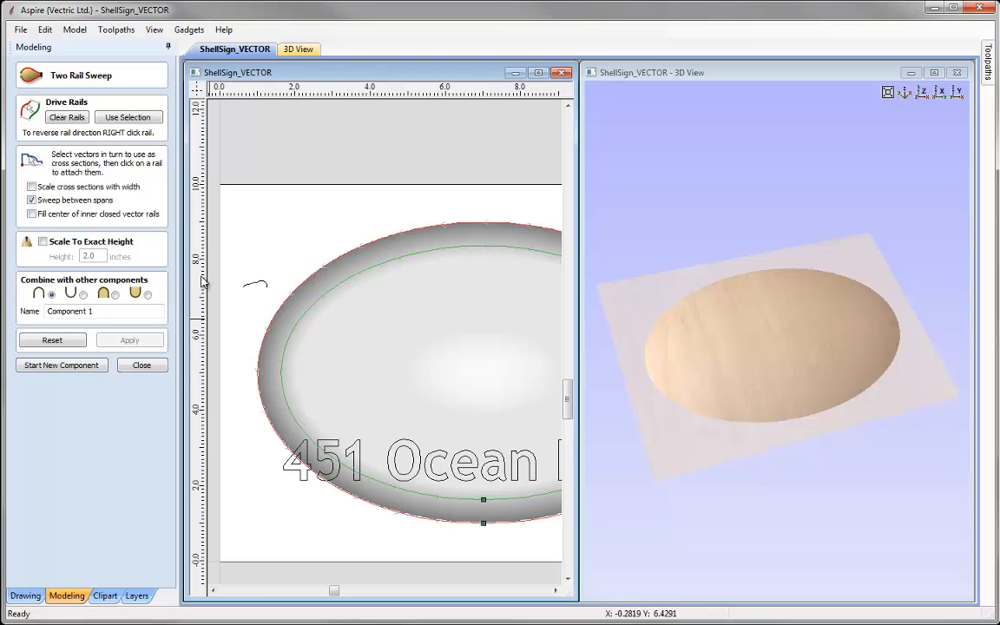
Step: Sweep the small open profile vector between the oval rails with Sweep between spans off, name the component Border, and apply it
{"action": "scroll", "coordinate": [215, 263], "scroll_direction": "down", "scroll_amount": 3}
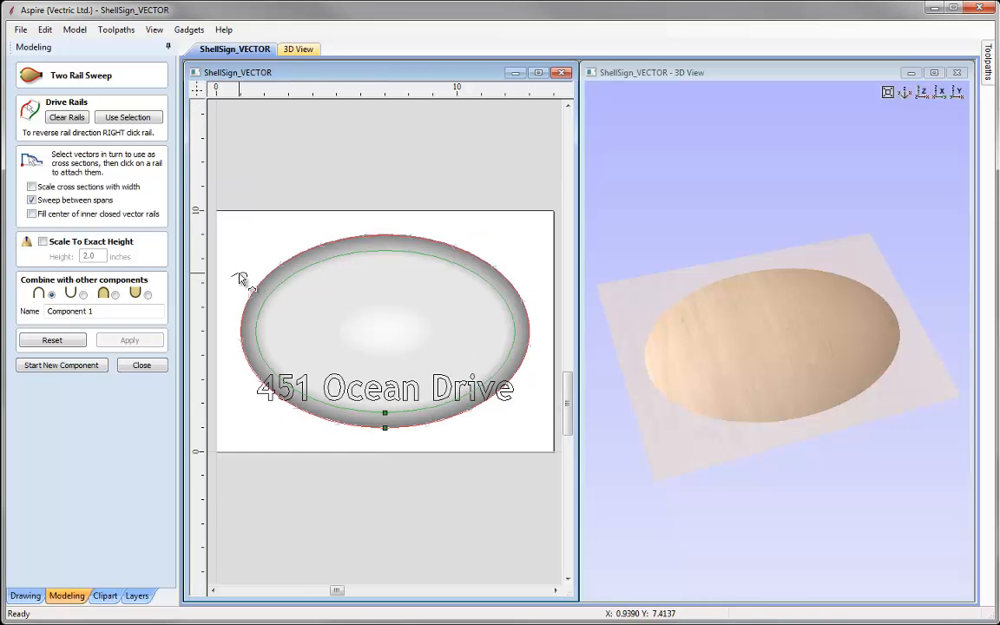
{"action": "left_click", "coordinate": [238, 276]}
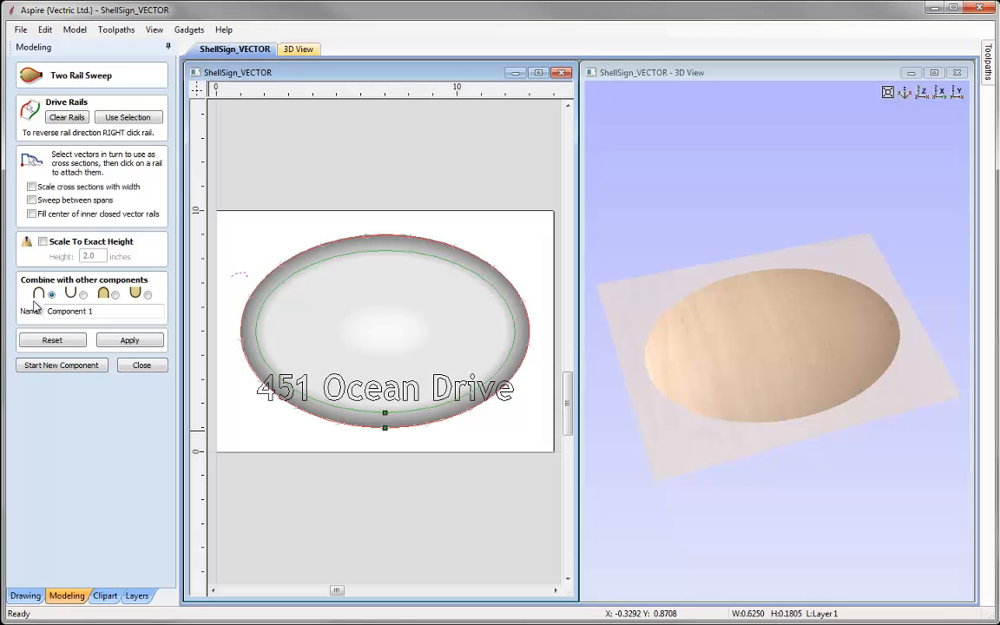
{"action": "left_click_drag", "start_coordinate": [100, 313], "coordinate": [48, 311]}
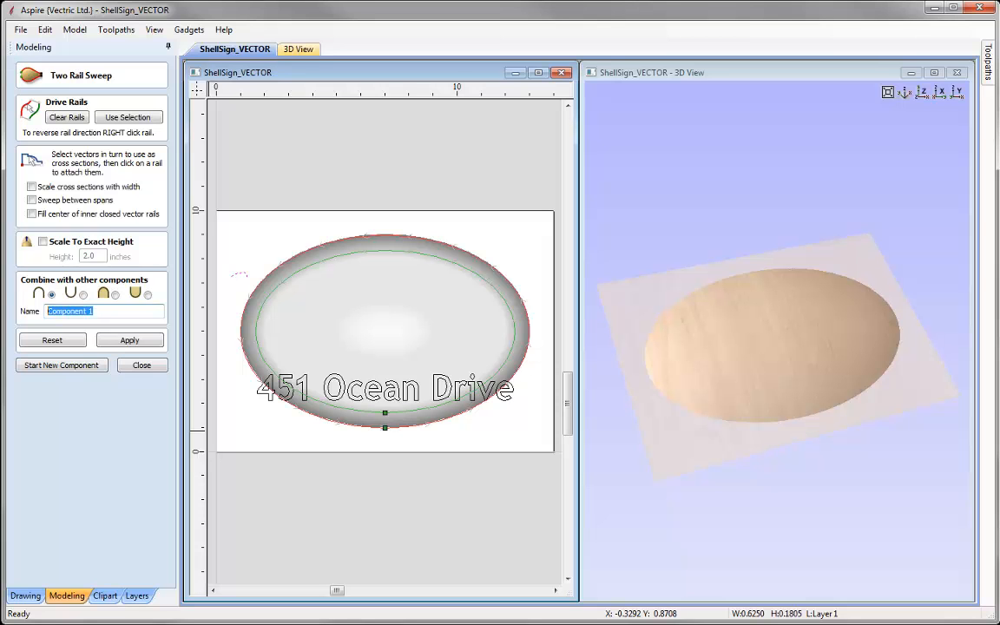
{"action": "type", "text": "Border"}
{"action": "left_click", "coordinate": [142, 343]}
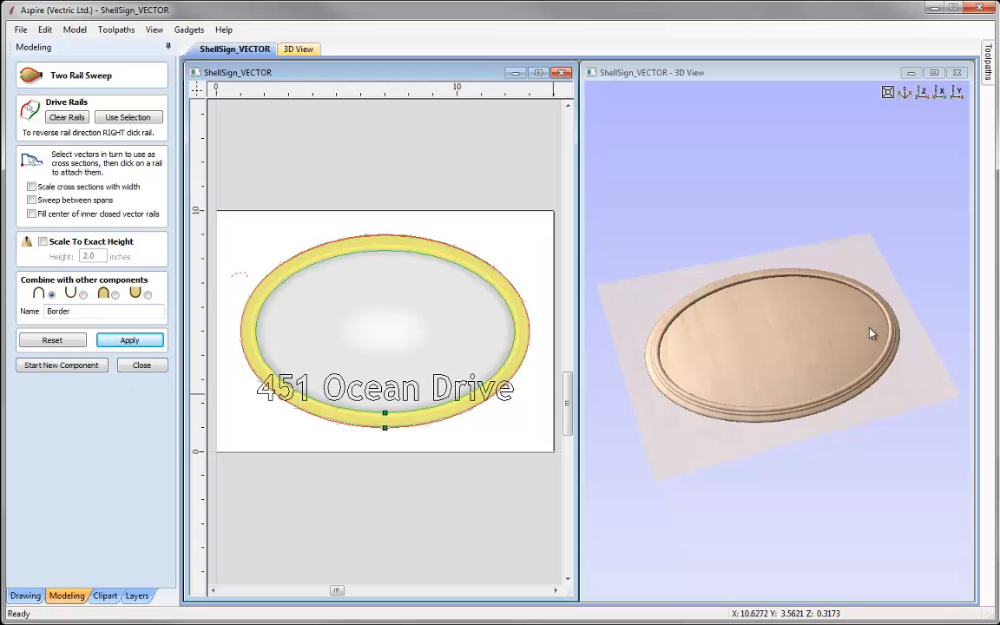
{"action": "left_click", "coordinate": [149, 366]}
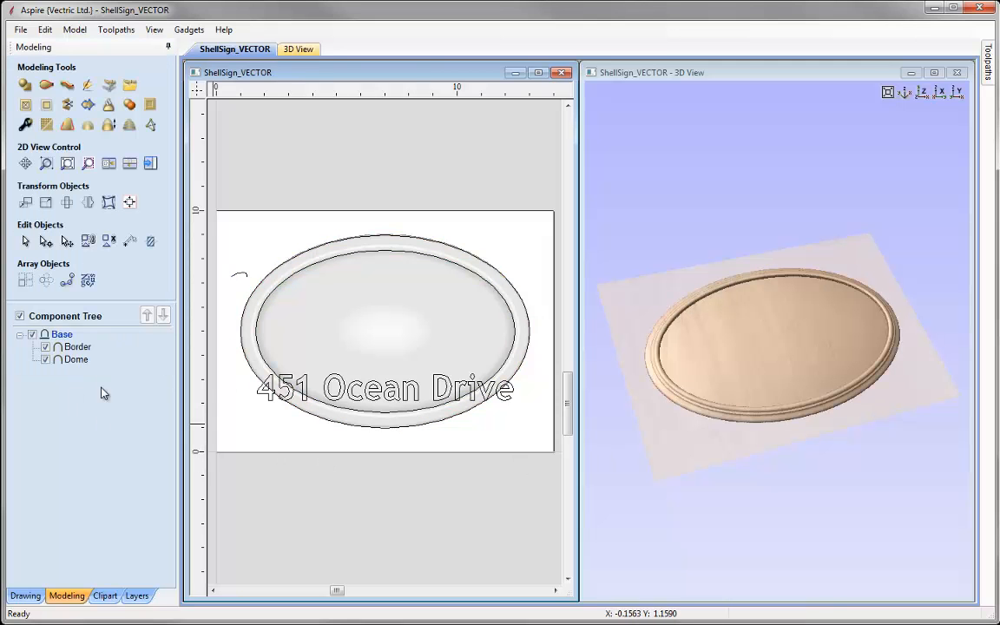
Step: Hide the Dome component temporarily to examine the swept border's shape against its cross-section vector, ending with Dome shown again
{"action": "mouse_move", "coordinate": [48, 362]}
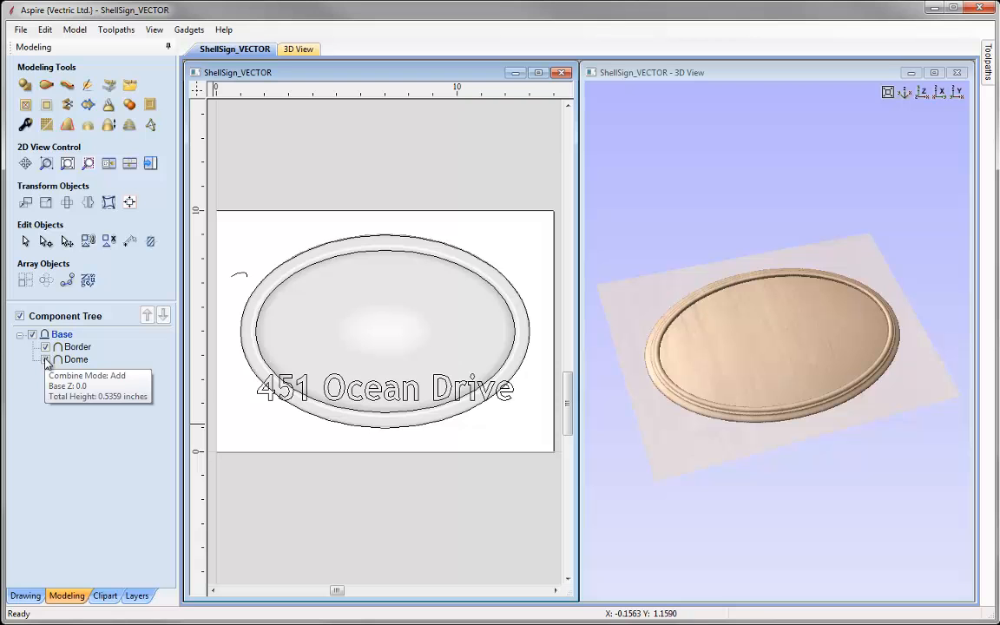
{"action": "left_click", "coordinate": [45, 360]}
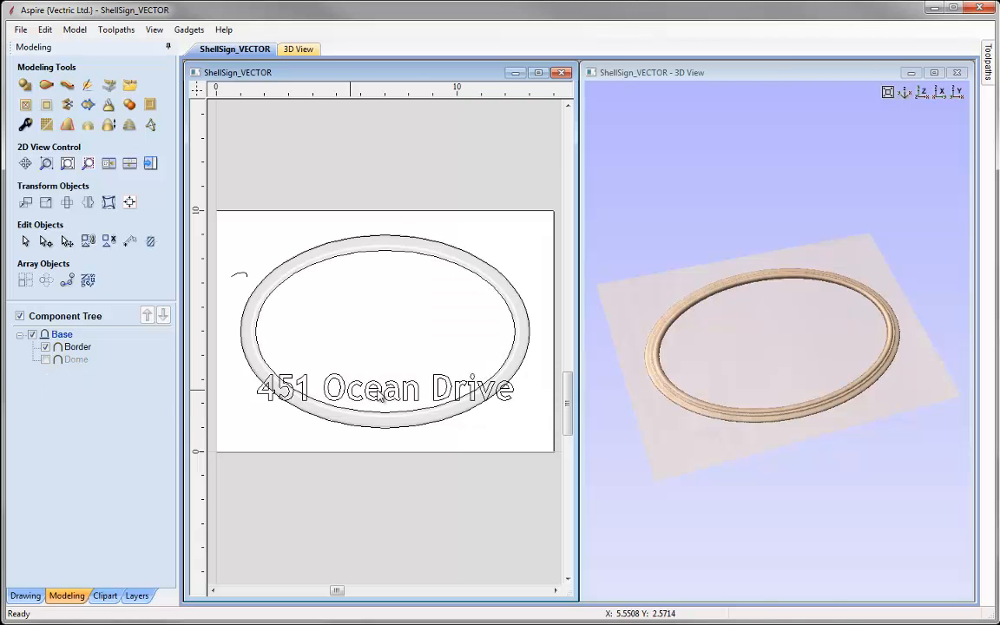
{"action": "left_click", "coordinate": [754, 410]}
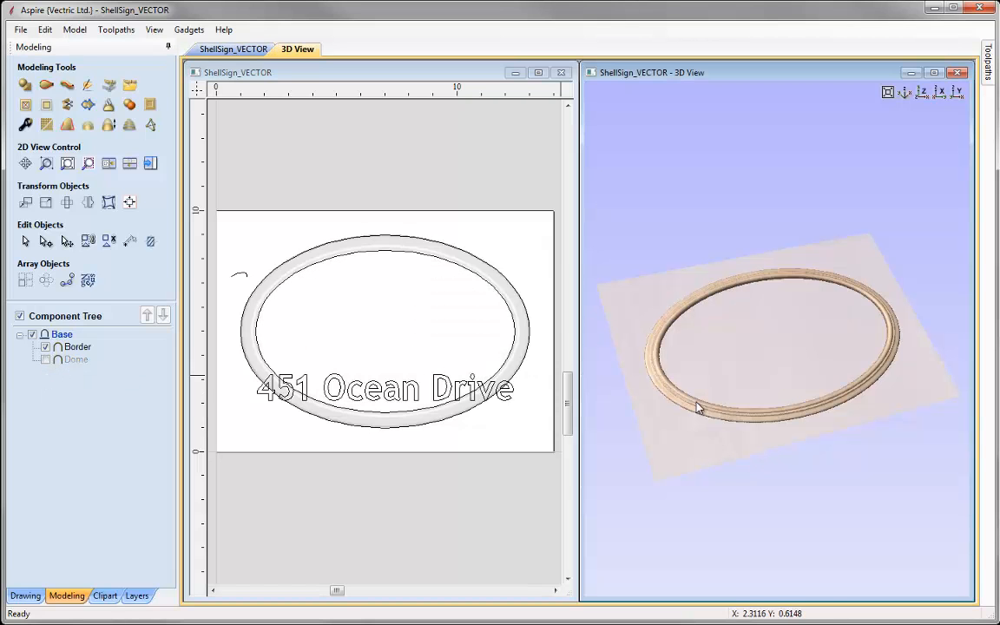
{"action": "scroll", "coordinate": [609, 345], "scroll_direction": "up", "scroll_amount": 2}
{"action": "scroll", "coordinate": [609, 344], "scroll_direction": "up", "scroll_amount": 3}
{"action": "left_click_drag", "start_coordinate": [656, 344], "coordinate": [676, 361]}
{"action": "left_click_drag", "start_coordinate": [739, 350], "coordinate": [729, 373]}
{"action": "scroll", "coordinate": [251, 295], "scroll_direction": "up", "scroll_amount": 5}
{"action": "scroll", "coordinate": [265, 299], "scroll_direction": "up", "scroll_amount": 1}
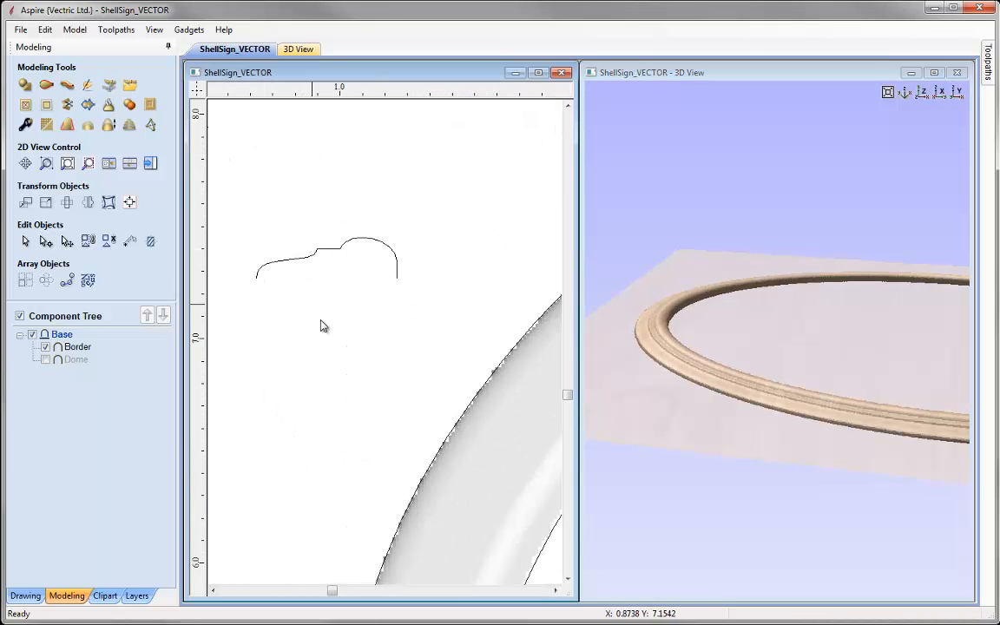
{"action": "left_click", "coordinate": [905, 94]}
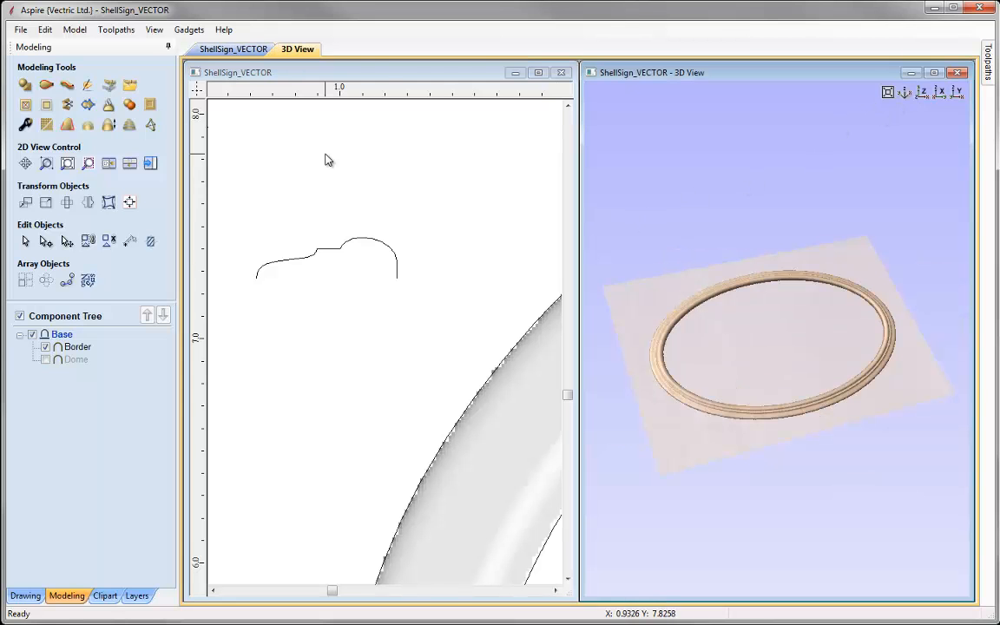
{"action": "left_click", "coordinate": [293, 140]}
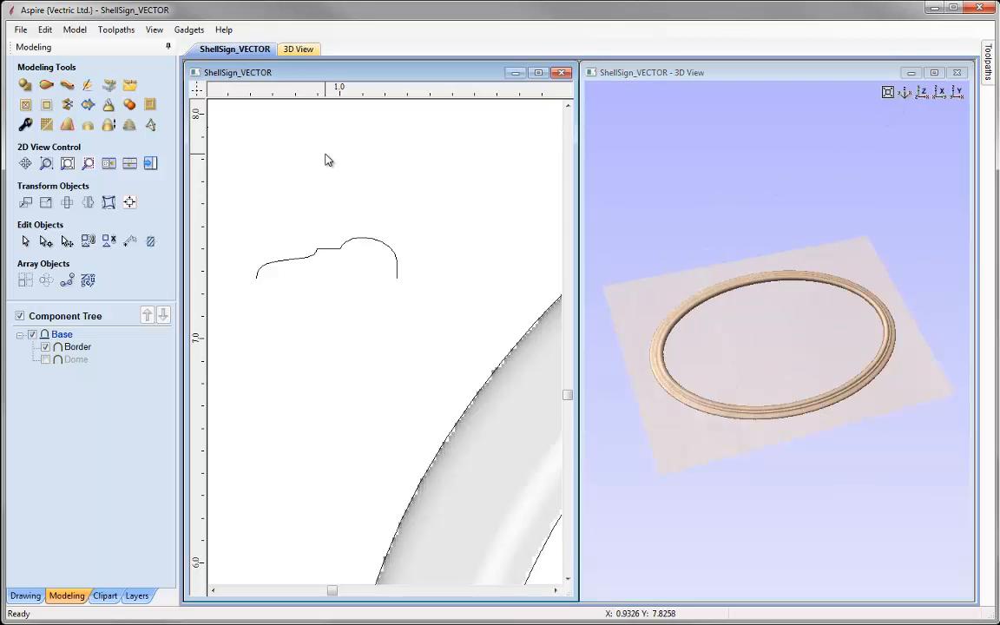
{"action": "left_click", "coordinate": [66, 164]}
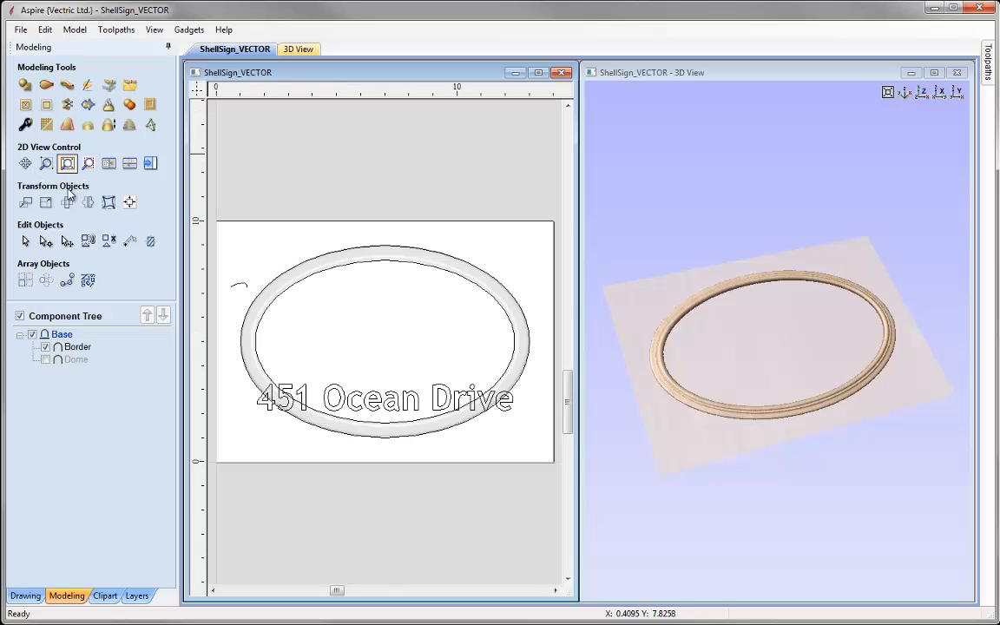
{"action": "left_click", "coordinate": [45, 359]}
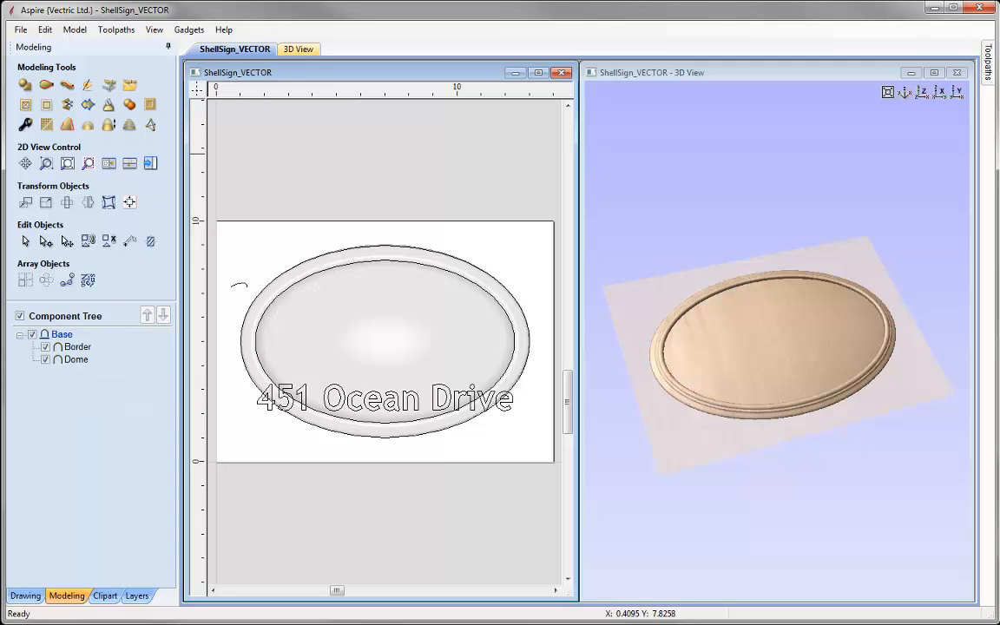
{"action": "mouse_move", "coordinate": [81, 351]}
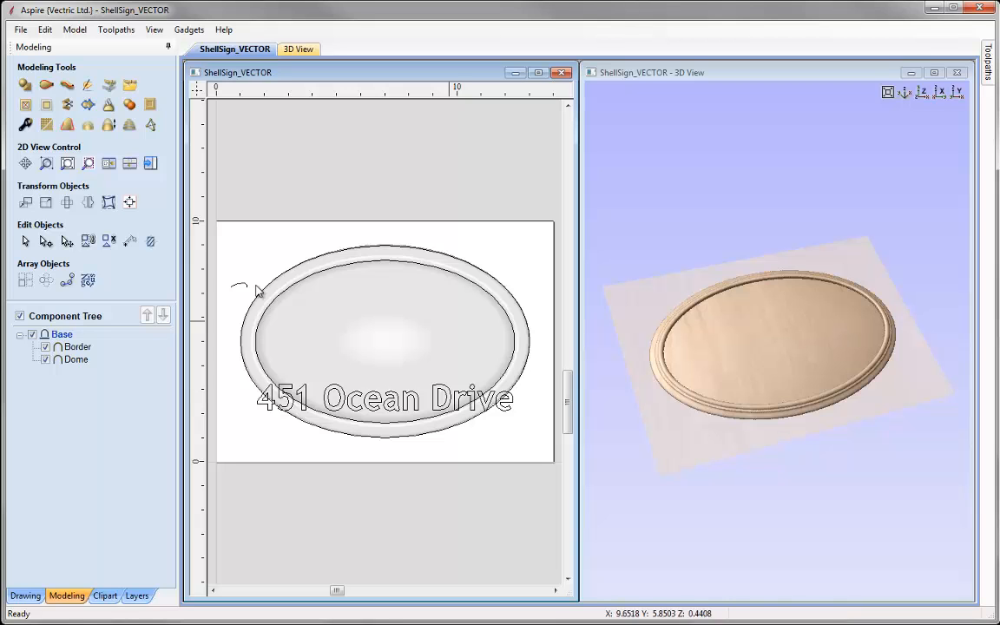
{"action": "left_click", "coordinate": [130, 164]}
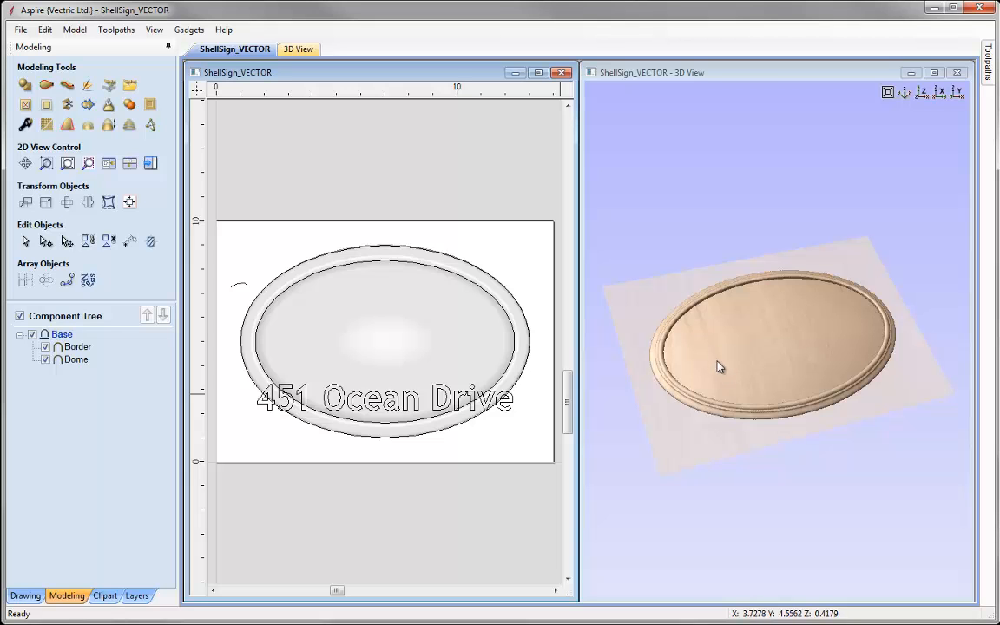
Step: Insert a new level above Base in the Component Tree and name it Banner
{"action": "mouse_move", "coordinate": [62, 336]}
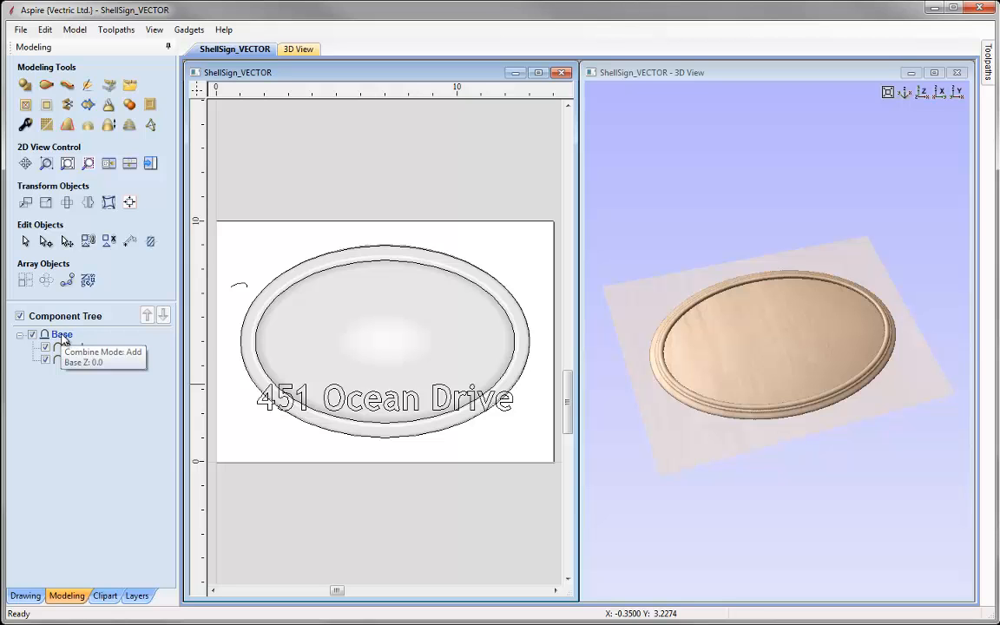
{"action": "right_click", "coordinate": [63, 337]}
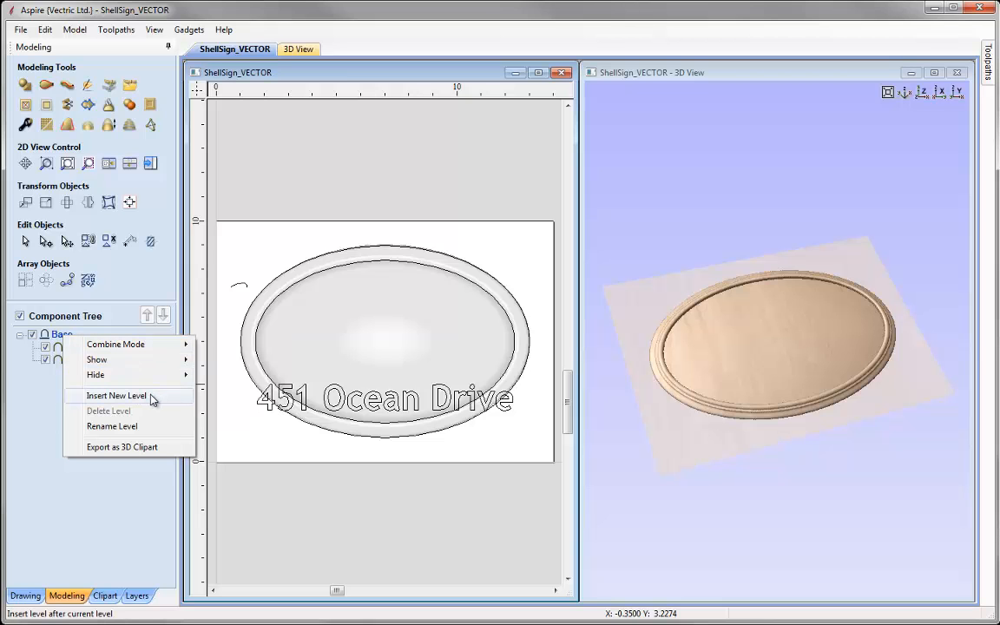
{"action": "left_click", "coordinate": [151, 396]}
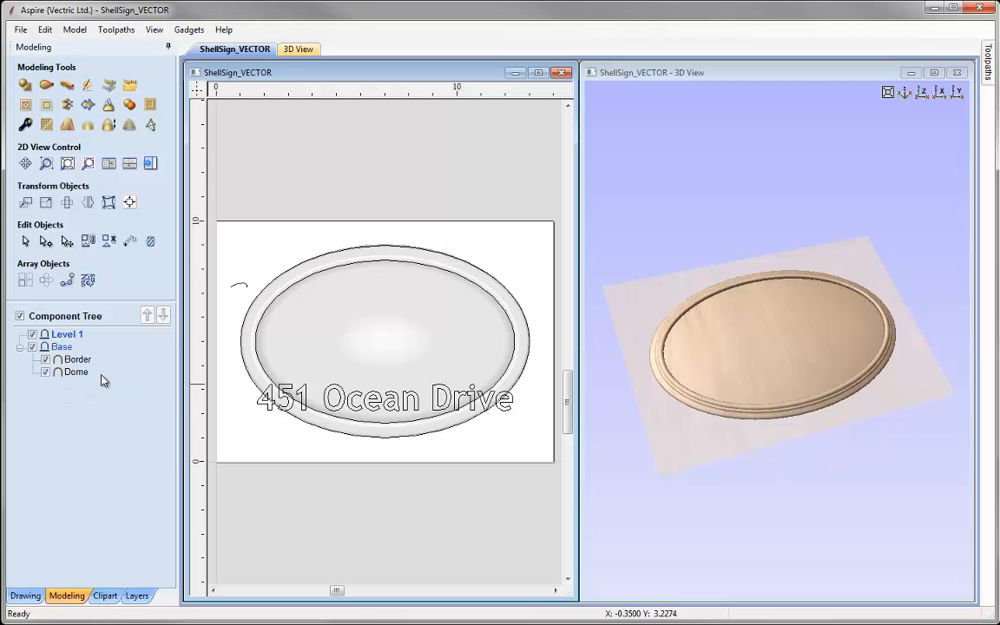
{"action": "right_click", "coordinate": [68, 336]}
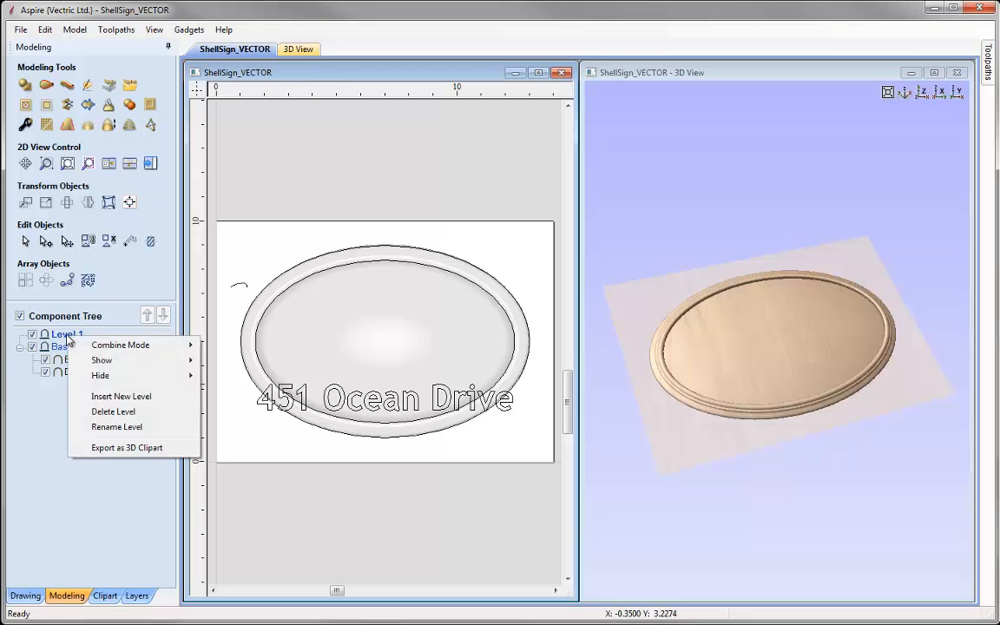
{"action": "left_click", "coordinate": [157, 429]}
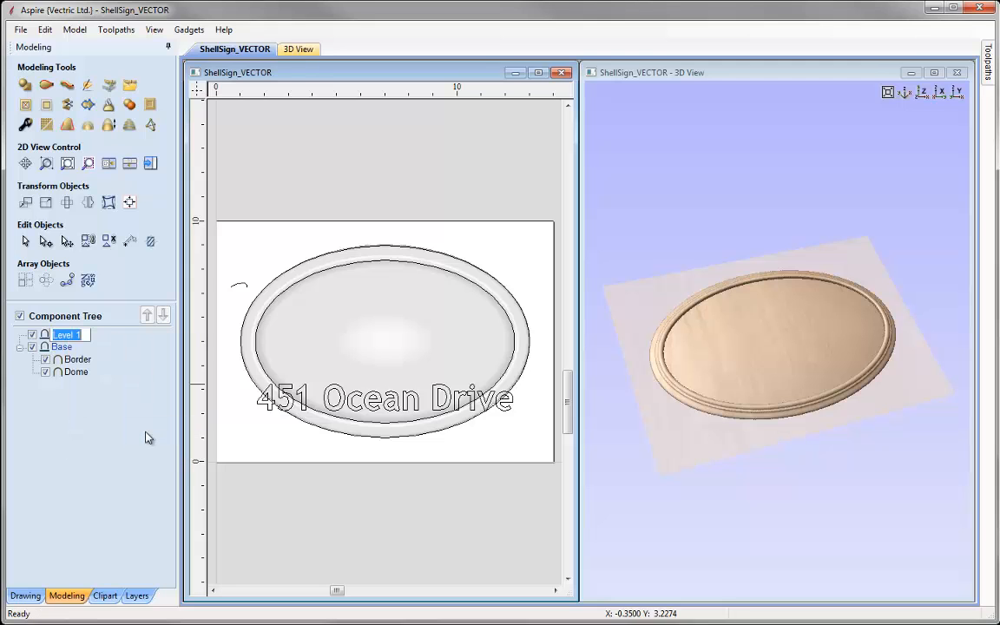
{"action": "type", "text": "Banner"}
{"action": "key", "text": "Return"}
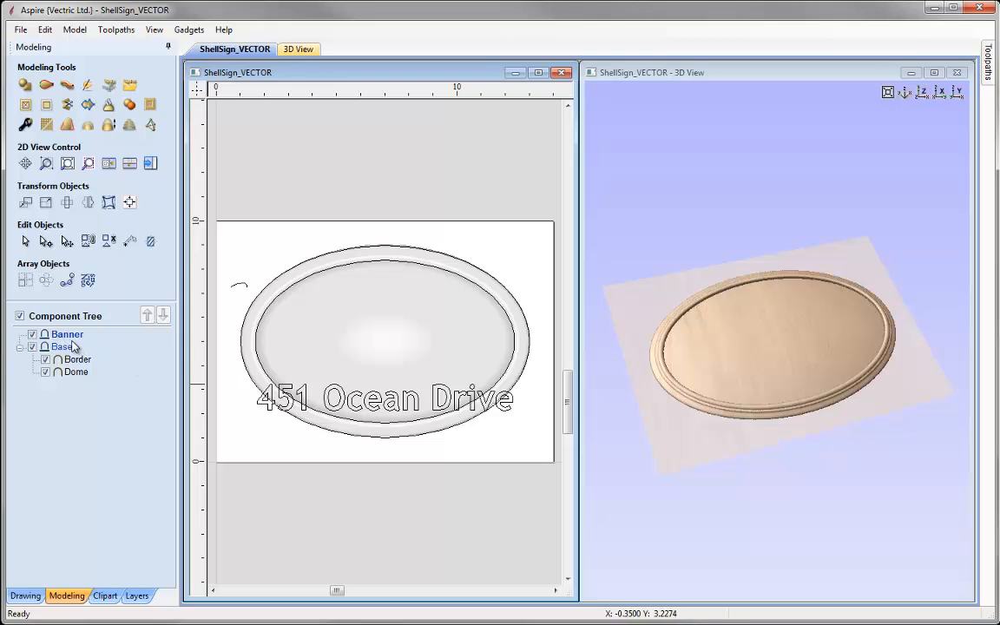
Step: Set the Banner level's combine mode to Merge
{"action": "mouse_move", "coordinate": [74, 344]}
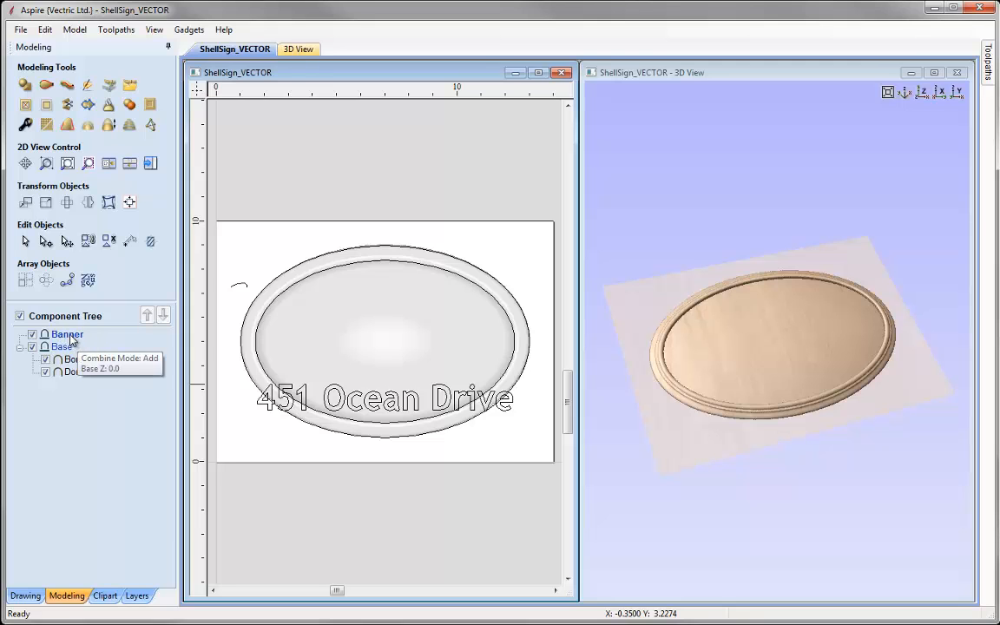
{"action": "right_click", "coordinate": [68, 337]}
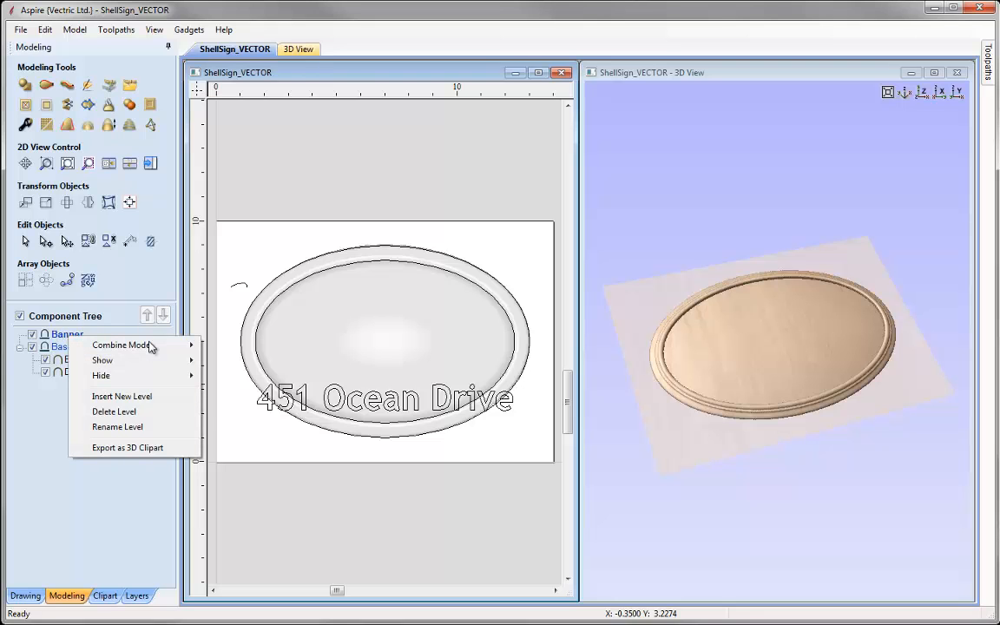
{"action": "mouse_move", "coordinate": [151, 347]}
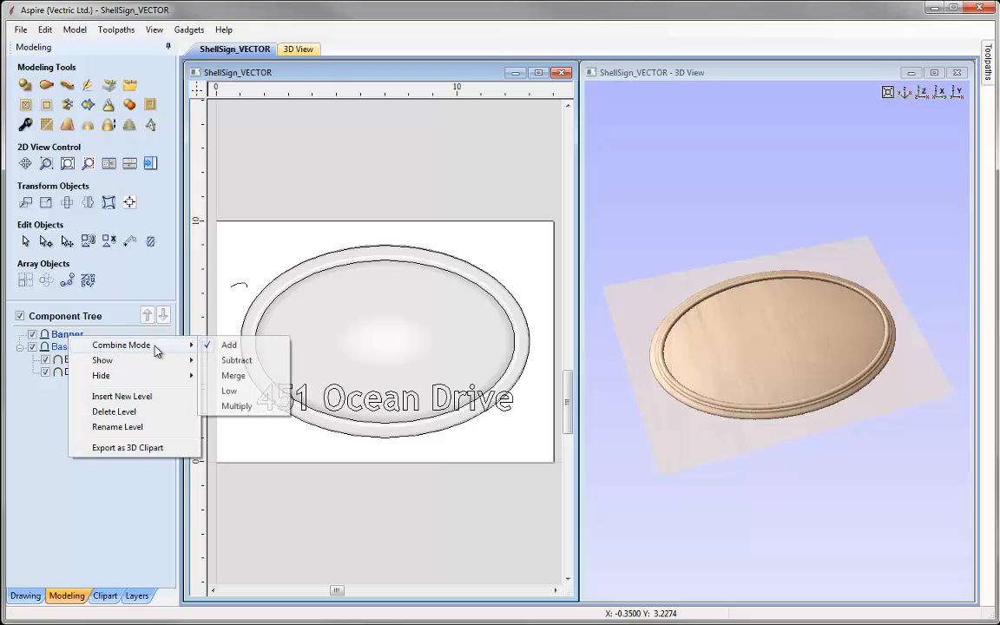
{"action": "left_click", "coordinate": [242, 380]}
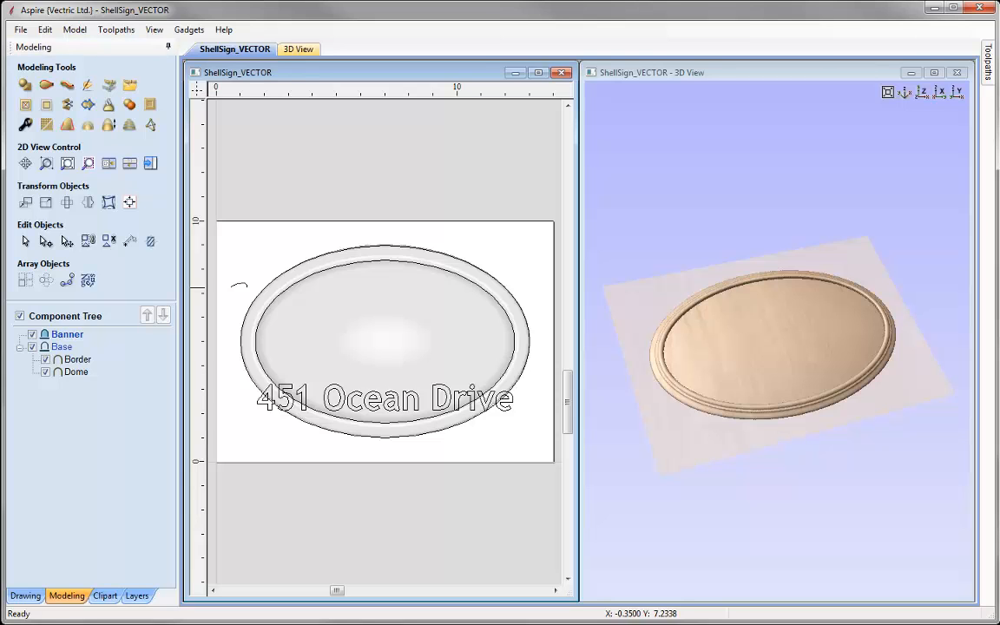
Step: Import the 3D clipart file Banner_11-50414-A.3dClip into the Banner level
{"action": "left_click", "coordinate": [129, 86]}
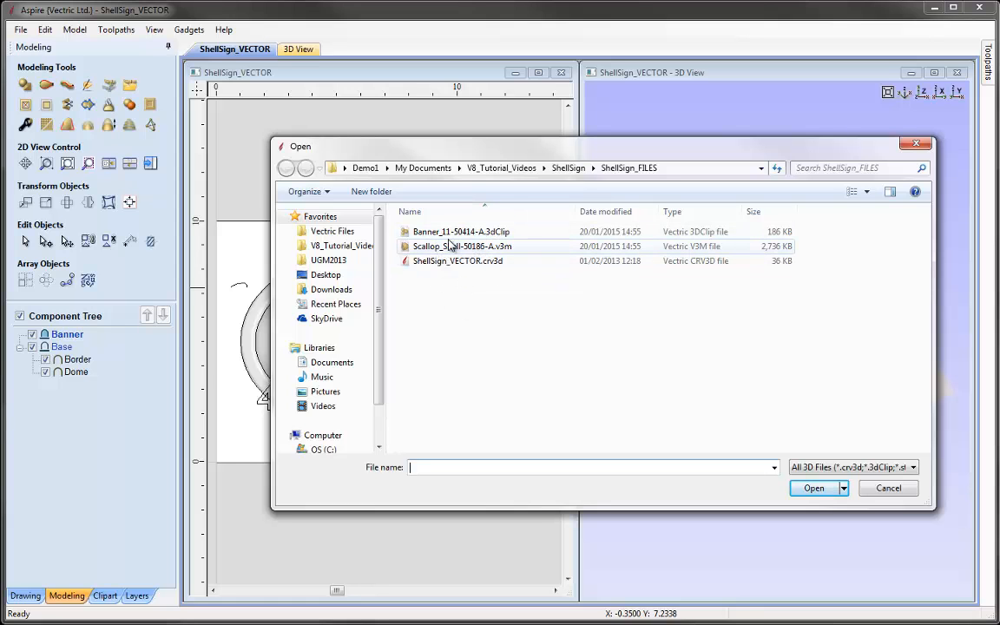
{"action": "left_click", "coordinate": [417, 234]}
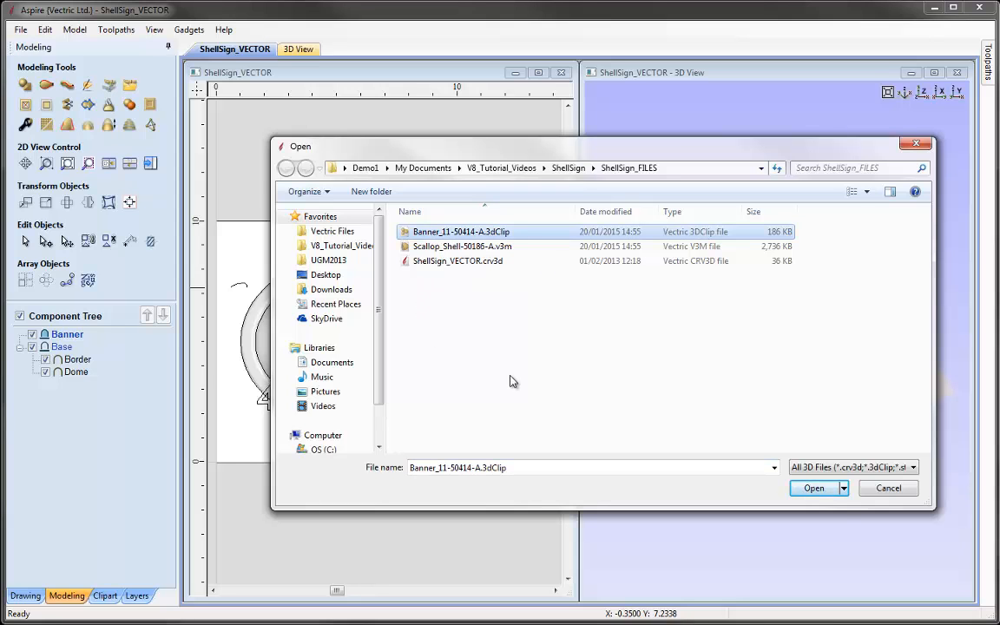
{"action": "left_click", "coordinate": [813, 489]}
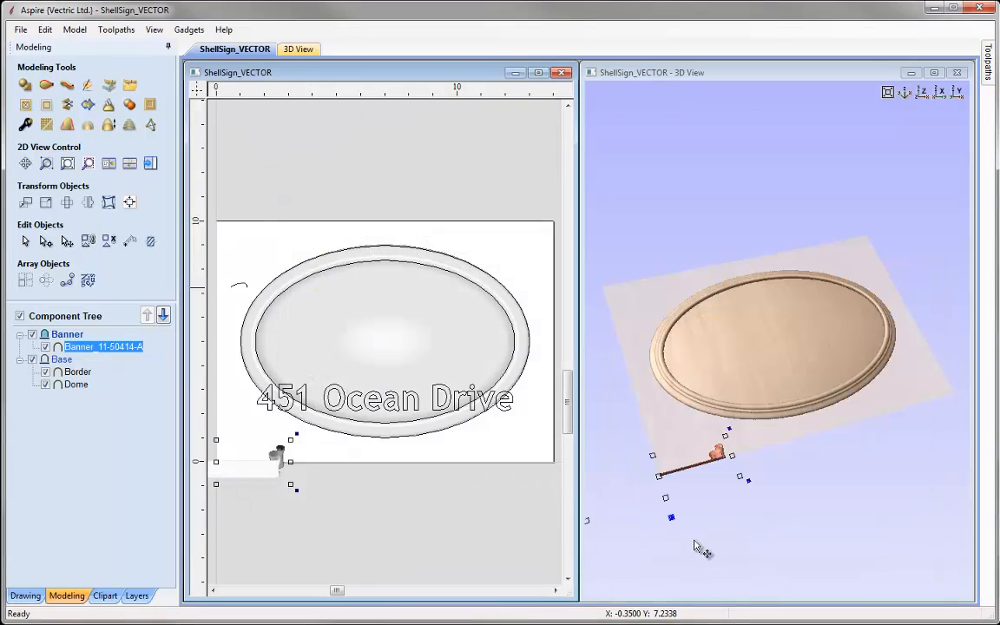
Step: Rename the imported banner component as Banner
{"action": "mouse_move", "coordinate": [125, 349]}
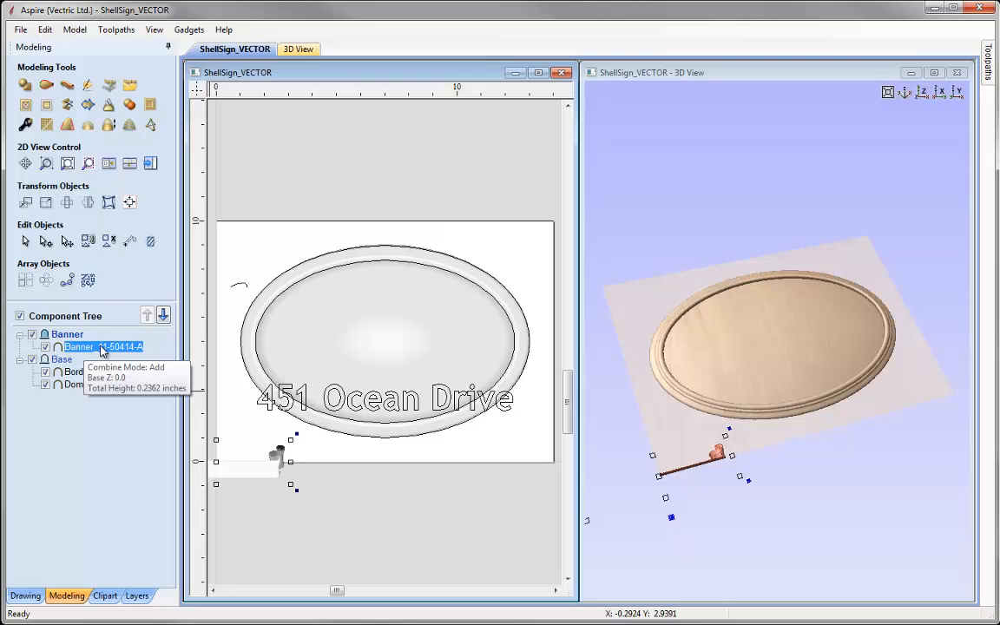
{"action": "right_click", "coordinate": [100, 349]}
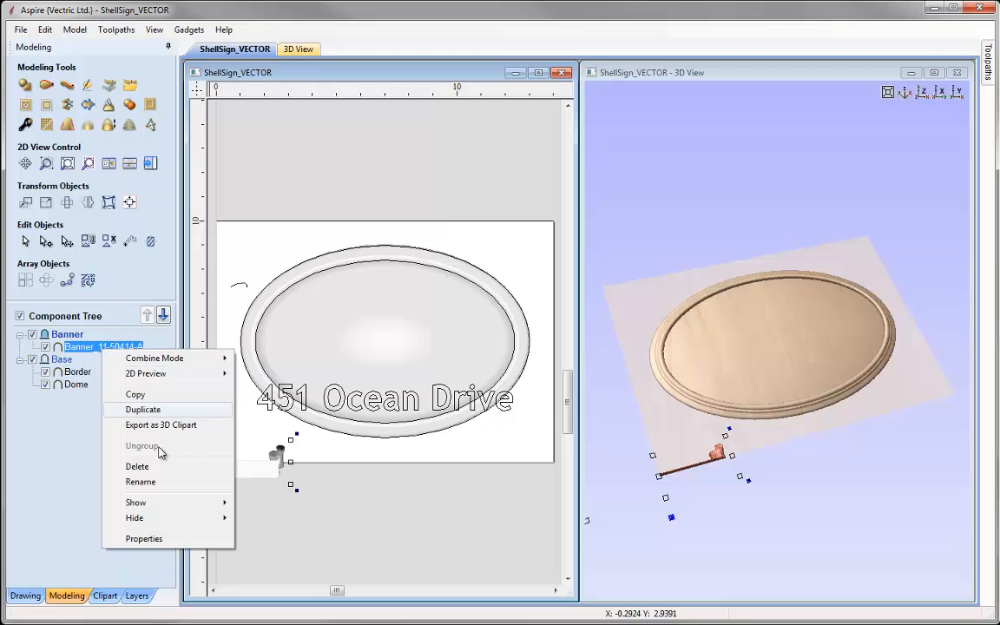
{"action": "left_click", "coordinate": [140, 482]}
{"action": "left_click_drag", "start_coordinate": [96, 347], "coordinate": [198, 358]}
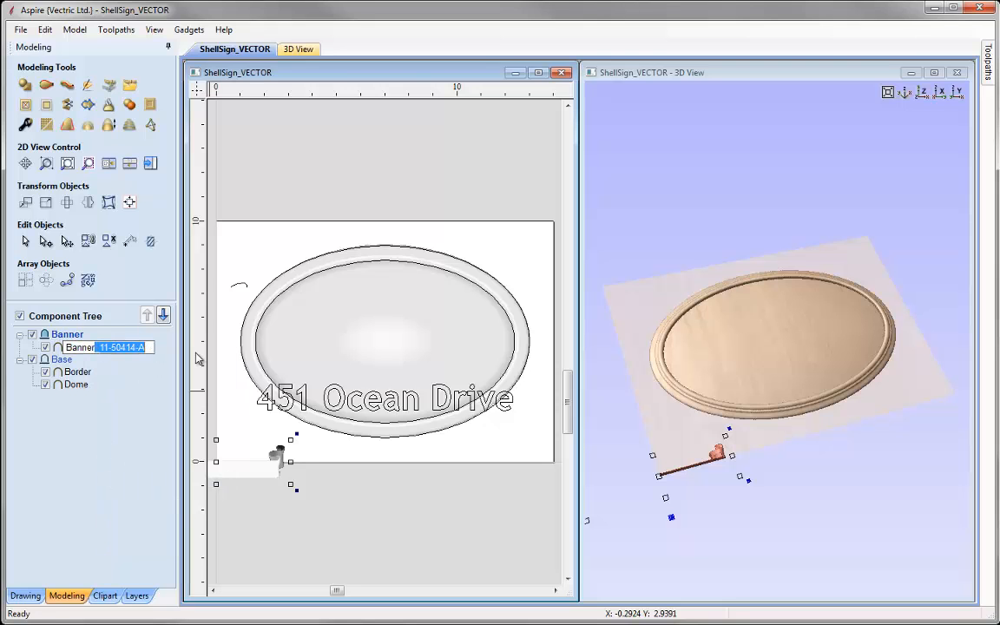
{"action": "key", "text": "BackSpace"}
{"action": "key", "text": "Return"}
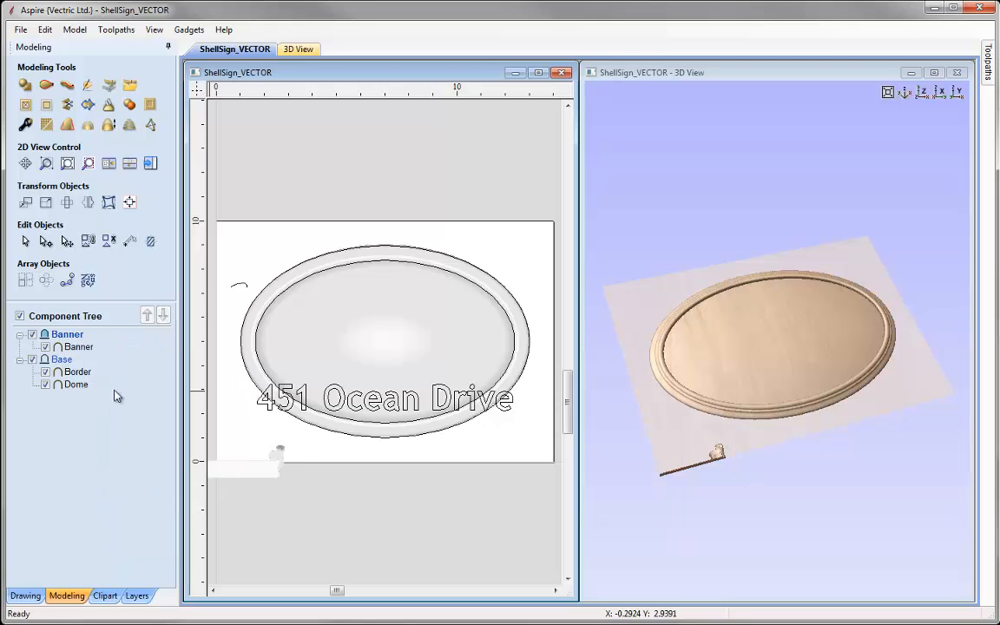
Step: Centre the Banner component on the material both horizontally and vertically
{"action": "left_click", "coordinate": [75, 347]}
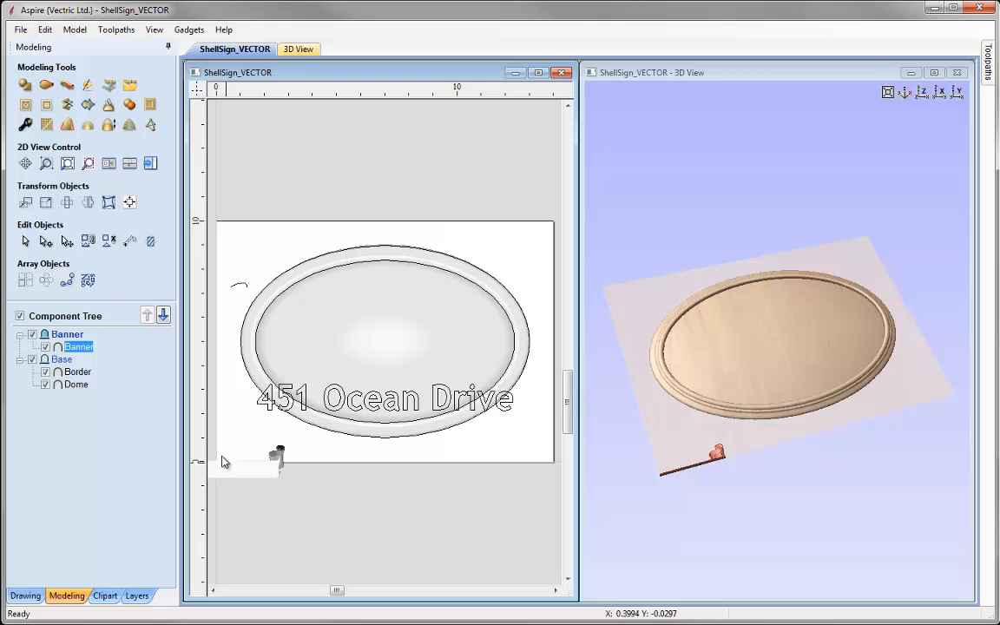
{"action": "left_click", "coordinate": [245, 471]}
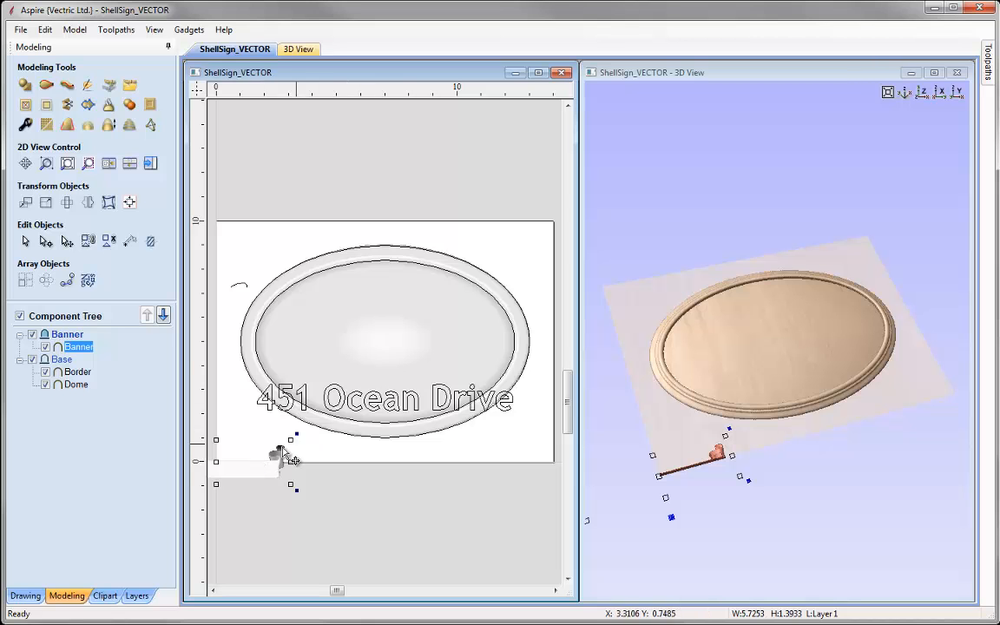
{"action": "left_click", "coordinate": [129, 204]}
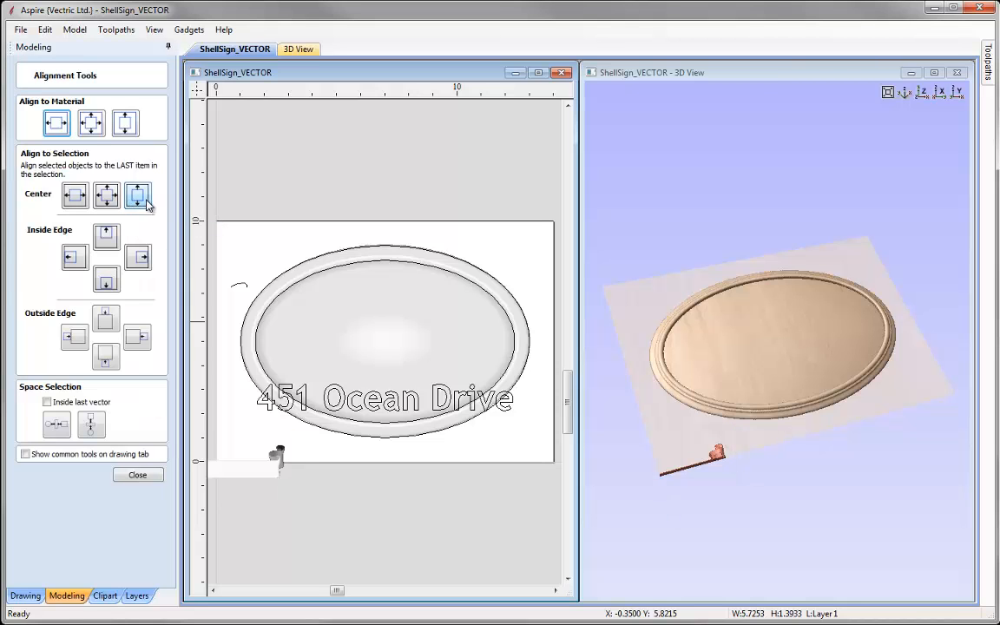
{"action": "left_click", "coordinate": [91, 124]}
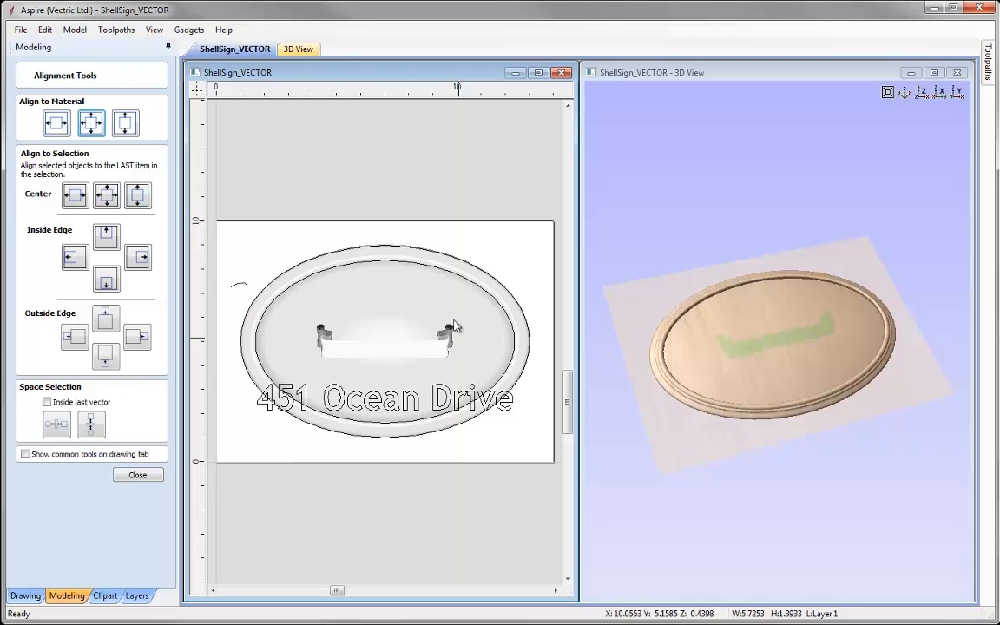
{"action": "left_click", "coordinate": [136, 475]}
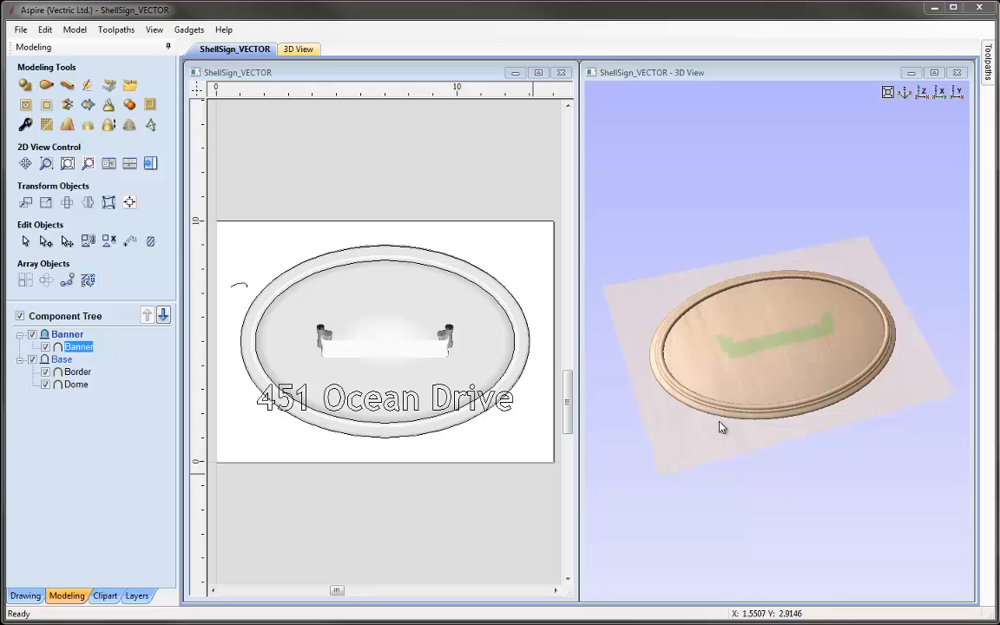
Step: Resize the Banner component to a width of 13 inches about its centre, keeping width and height linked
{"action": "left_click", "coordinate": [404, 355]}
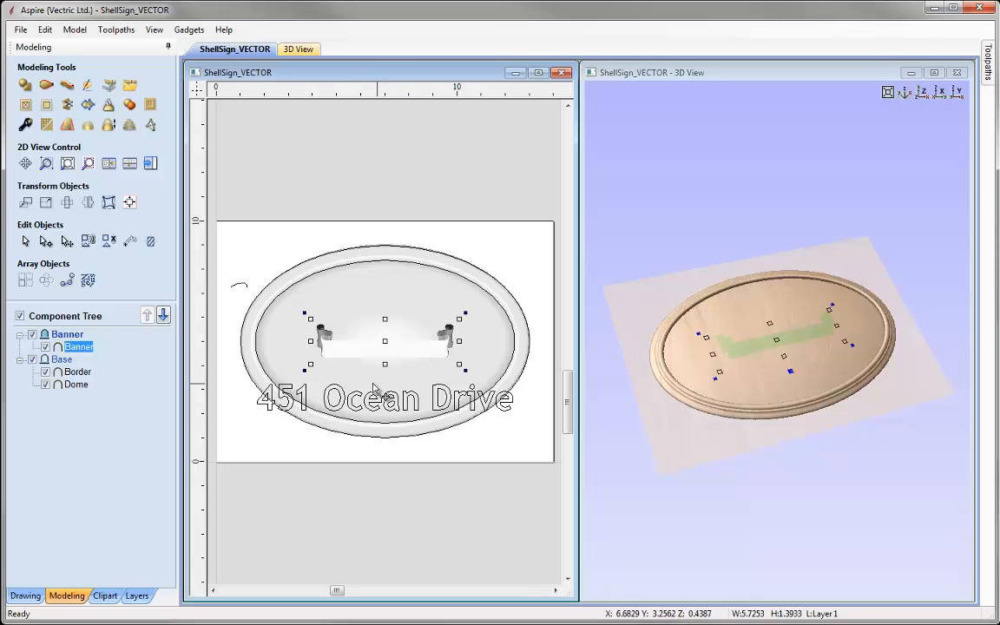
{"action": "left_click", "coordinate": [46, 204]}
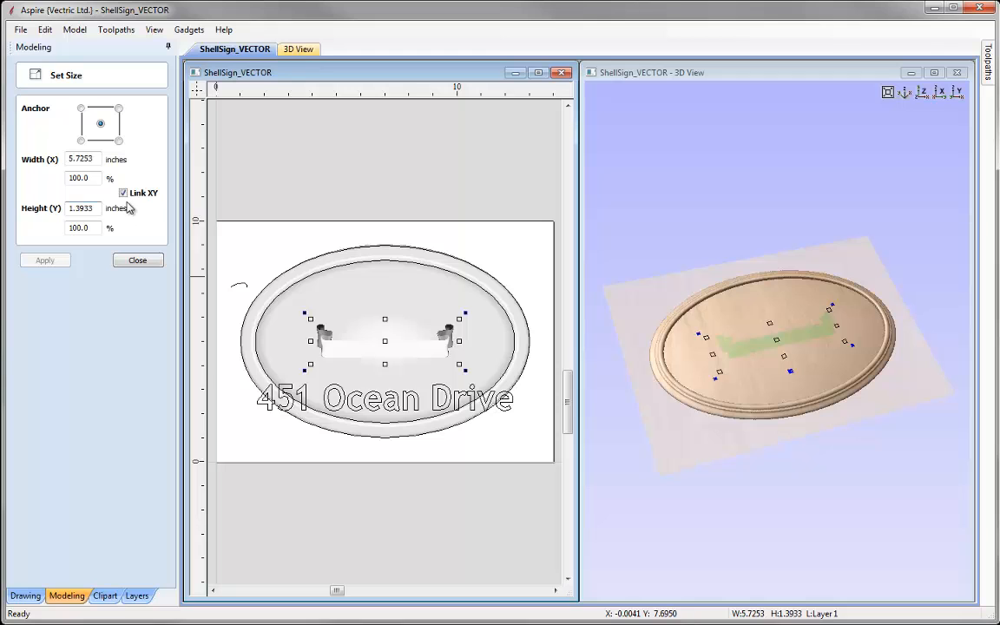
{"action": "left_click_drag", "start_coordinate": [90, 159], "coordinate": [27, 162]}
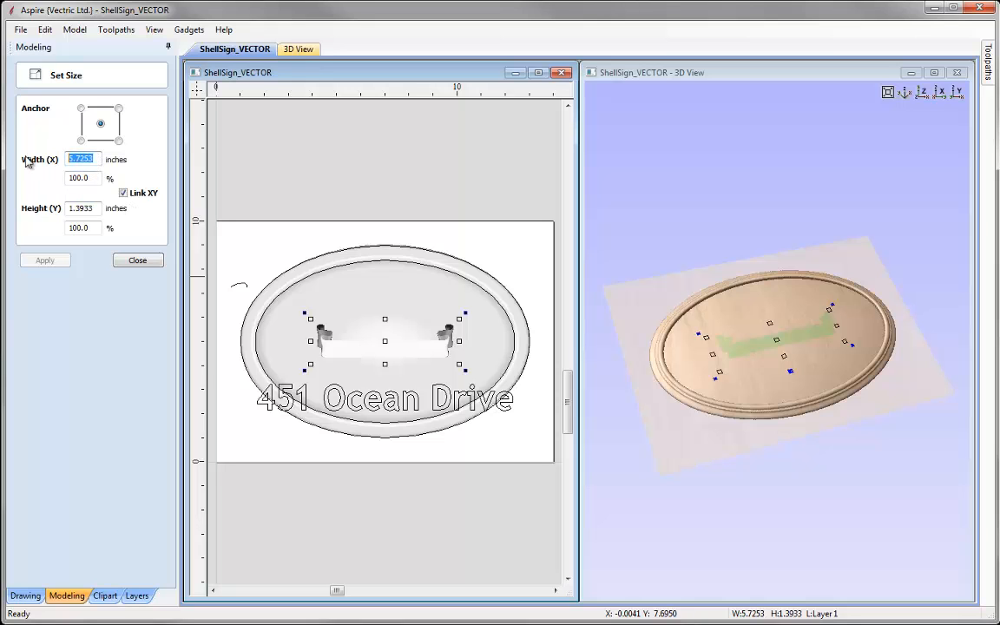
{"action": "type", "text": "13"}
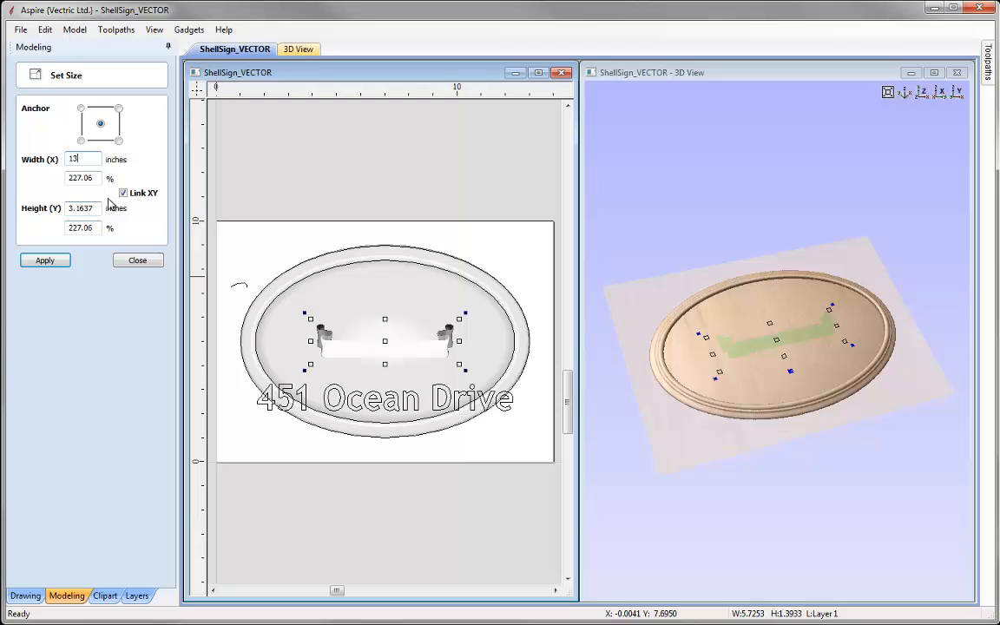
{"action": "left_click", "coordinate": [46, 261]}
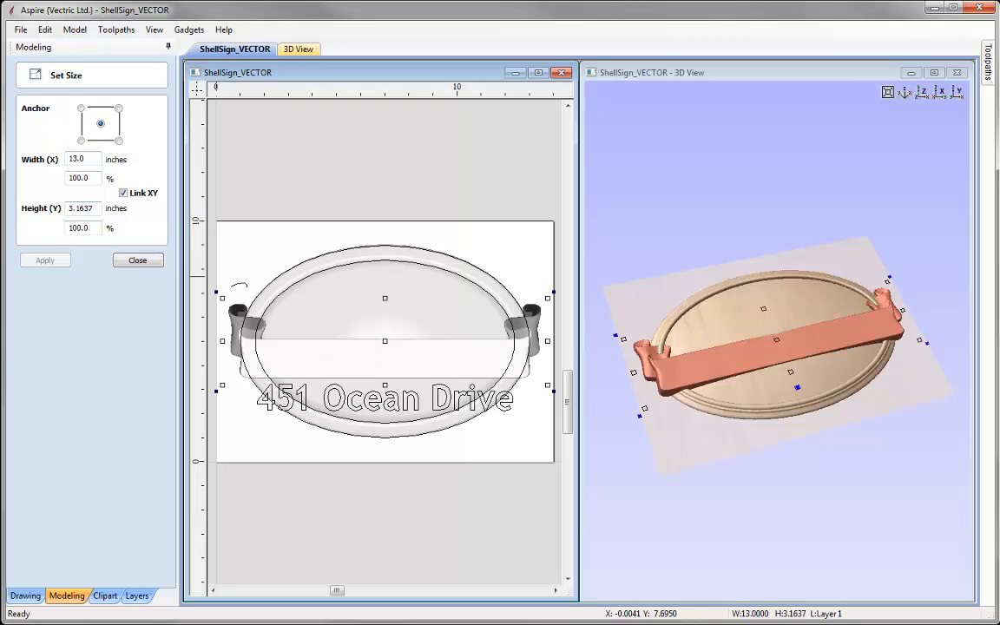
{"action": "left_click", "coordinate": [144, 260]}
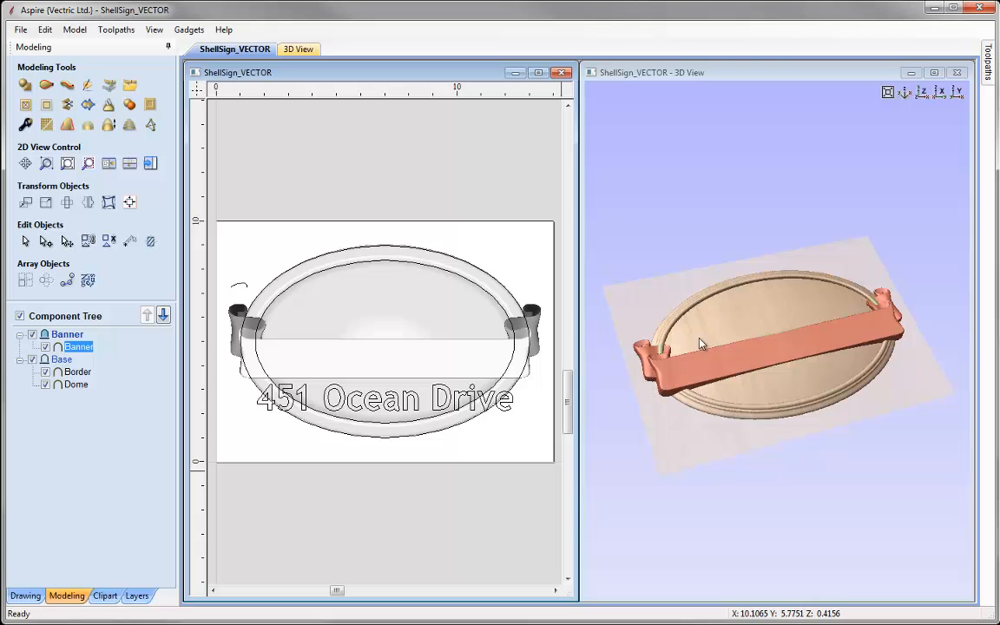
Step: Move the banner by a relative Y offset of -1.6 inches
{"action": "left_click", "coordinate": [27, 203]}
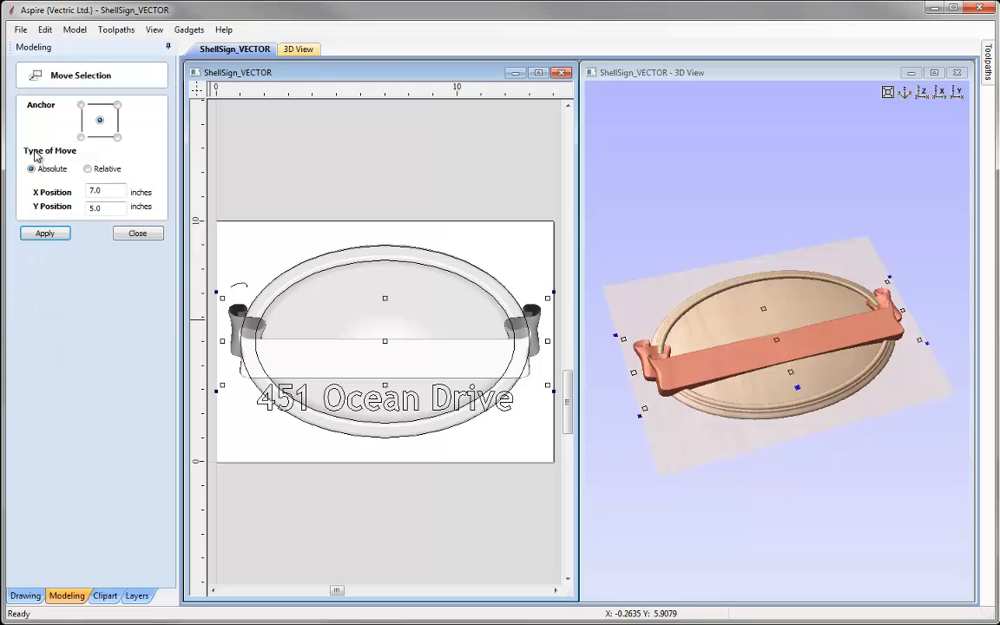
{"action": "left_click", "coordinate": [88, 169]}
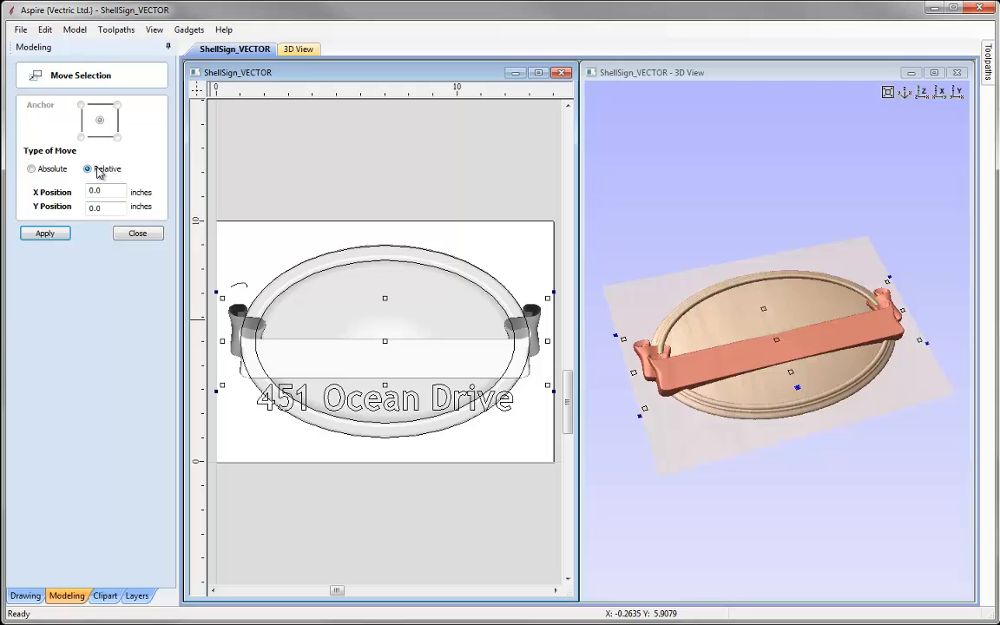
{"action": "left_click_drag", "start_coordinate": [114, 208], "coordinate": [53, 199]}
{"action": "type", "text": "-1.6"}
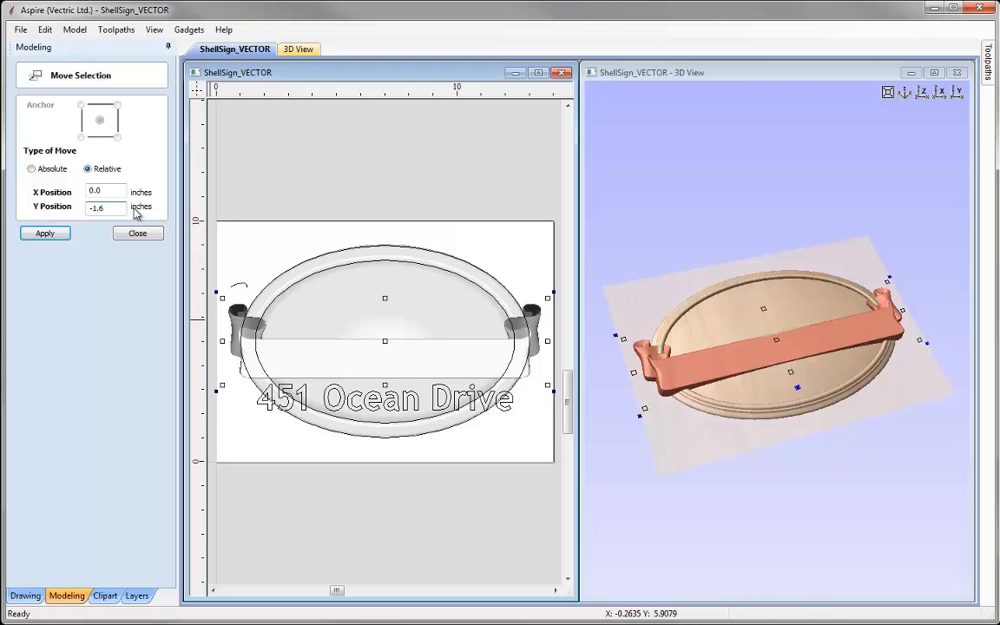
{"action": "left_click", "coordinate": [45, 232]}
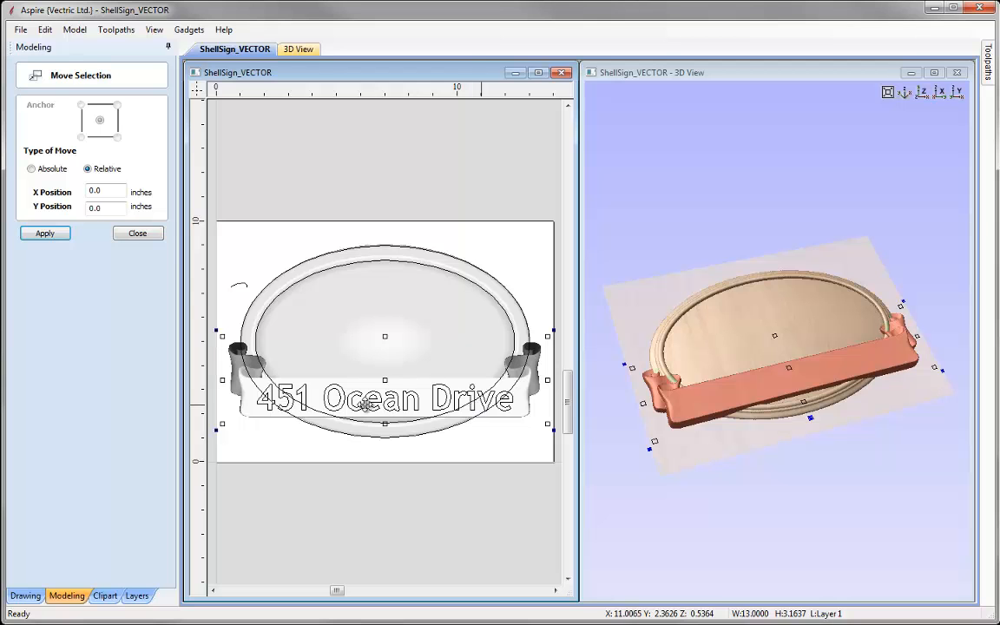
{"action": "left_click", "coordinate": [140, 234]}
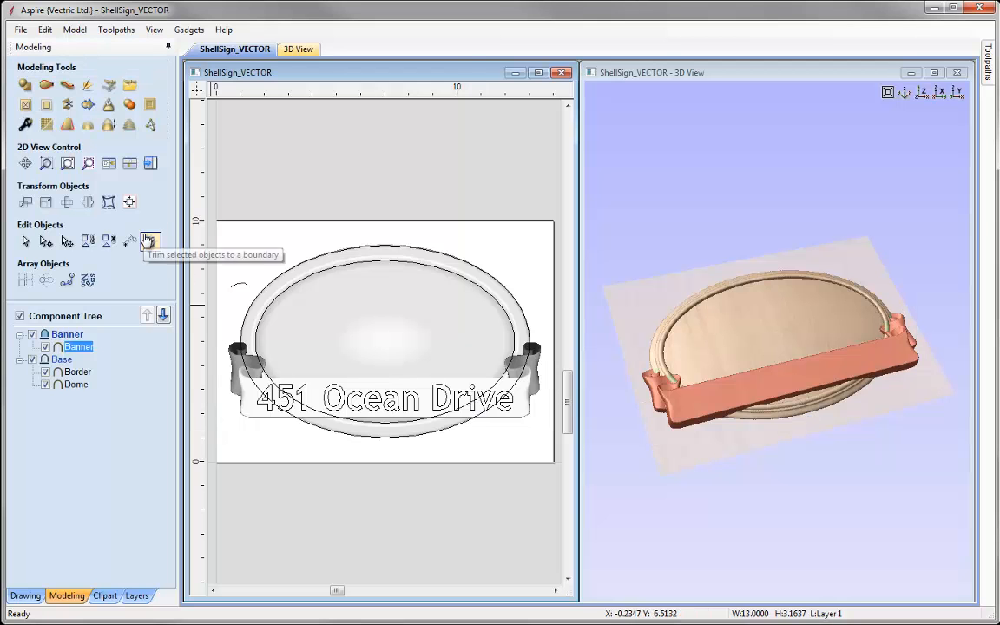
Step: Set the Banner component's shape height to 0.4 inches in its component properties, with the 3D view maximized
{"action": "left_click", "coordinate": [937, 73]}
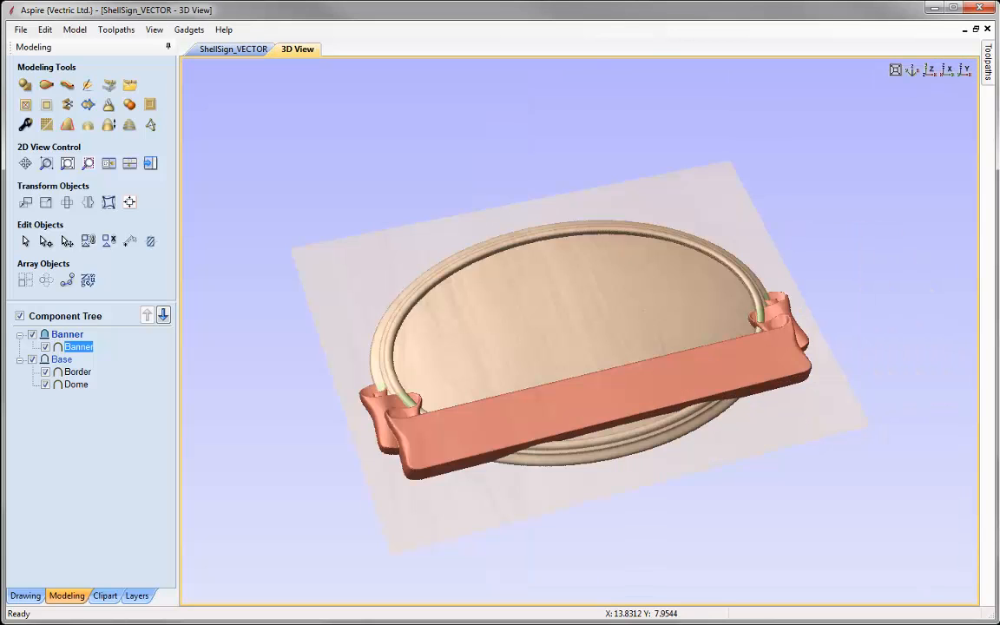
{"action": "scroll", "coordinate": [212, 326], "scroll_direction": "up", "scroll_amount": 1}
{"action": "left_click_drag", "start_coordinate": [736, 439], "coordinate": [601, 439]}
{"action": "scroll", "coordinate": [600, 438], "scroll_direction": "up", "scroll_amount": 2}
{"action": "left_click_drag", "start_coordinate": [481, 414], "coordinate": [330, 399]}
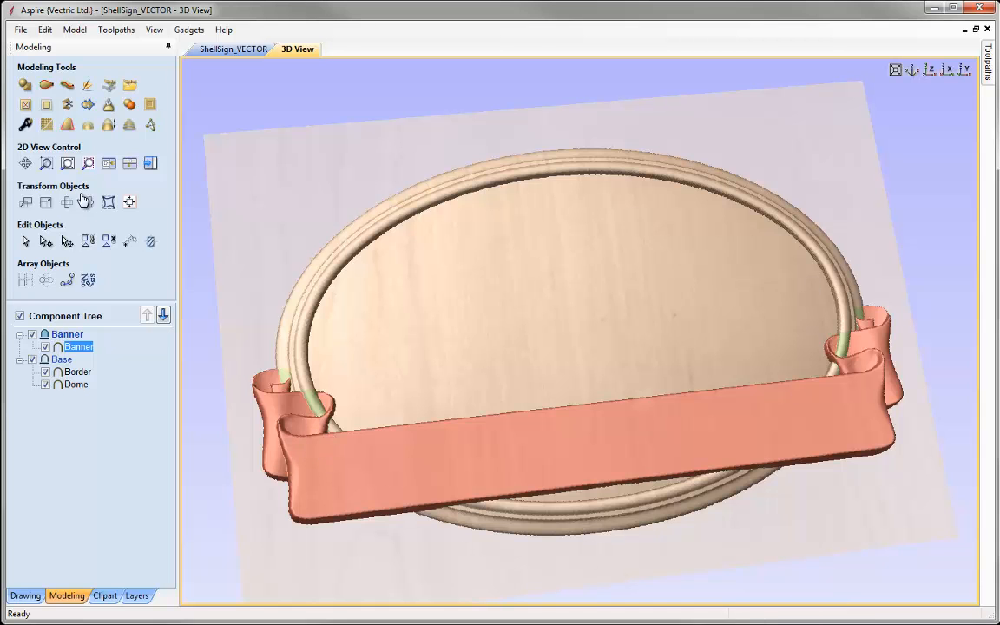
{"action": "left_click", "coordinate": [25, 127]}
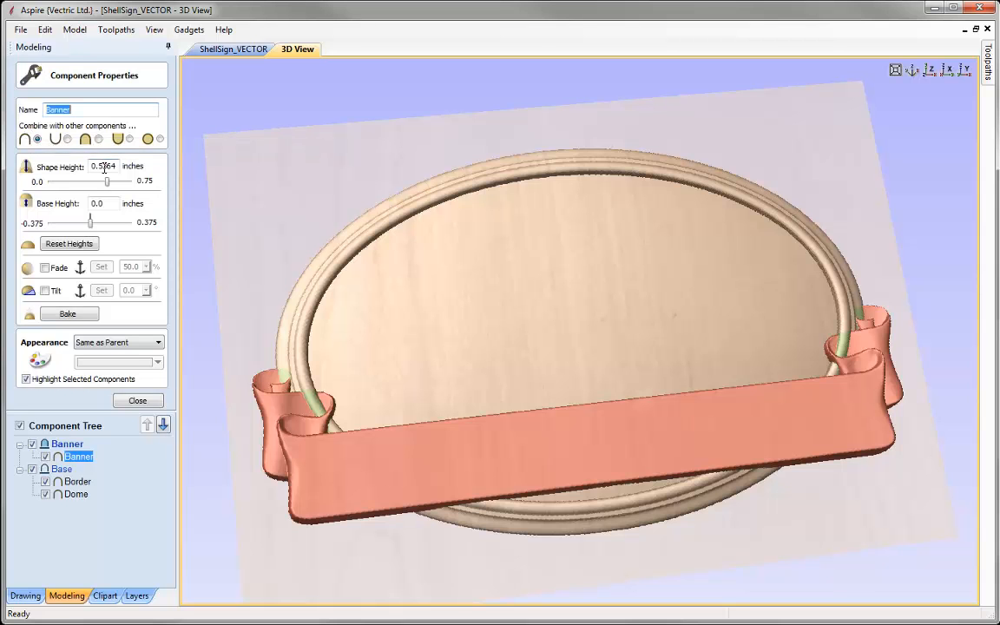
{"action": "left_click_drag", "start_coordinate": [96, 165], "coordinate": [134, 170]}
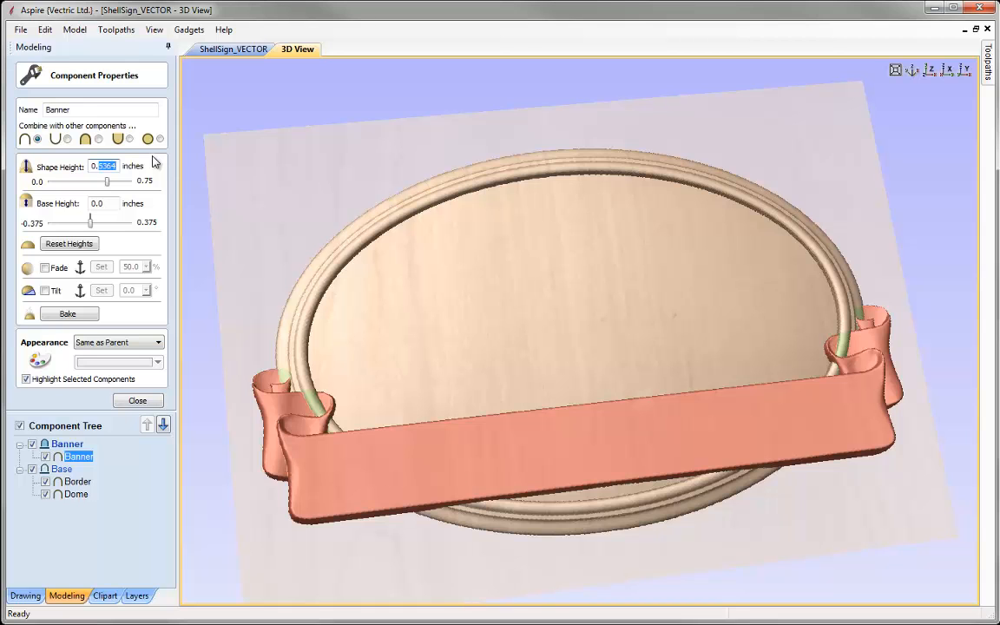
{"action": "type", "text": "4"}
Step: Set the Banner component's base height to 0.15 inches and inspect the raised banner in the 3D view
{"action": "left_click_drag", "start_coordinate": [99, 205], "coordinate": [116, 206]}
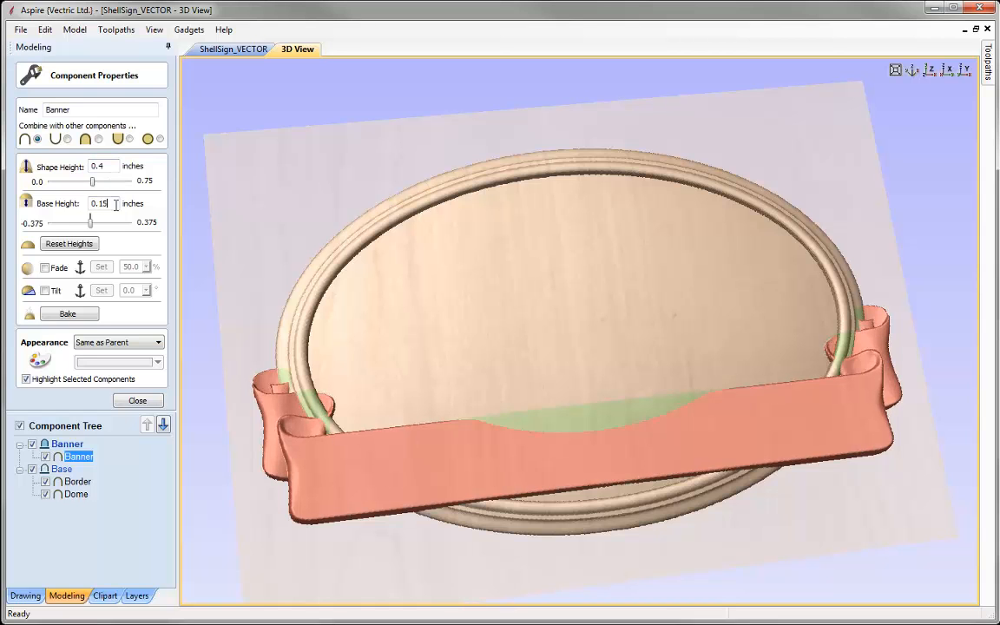
{"action": "key", "text": "Return"}
{"action": "mouse_move", "coordinate": [362, 368]}
{"action": "left_mouse_down"}
{"action": "mouse_move", "coordinate": [435, 379]}
{"action": "mouse_move", "coordinate": [356, 391]}
{"action": "mouse_move", "coordinate": [371, 381]}
{"action": "left_mouse_up"}
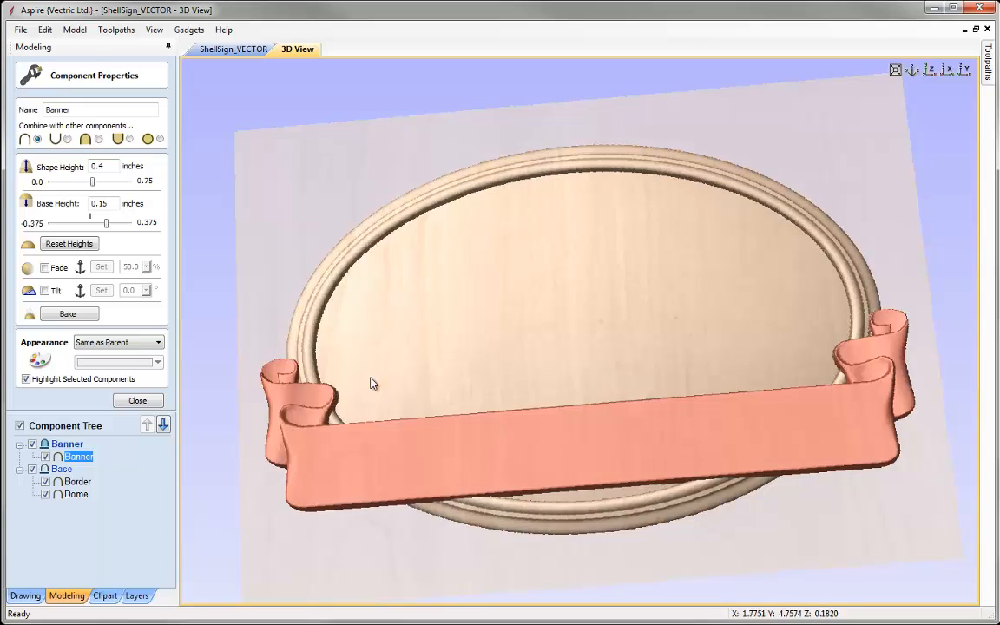
{"action": "left_click_drag", "start_coordinate": [585, 411], "coordinate": [500, 444]}
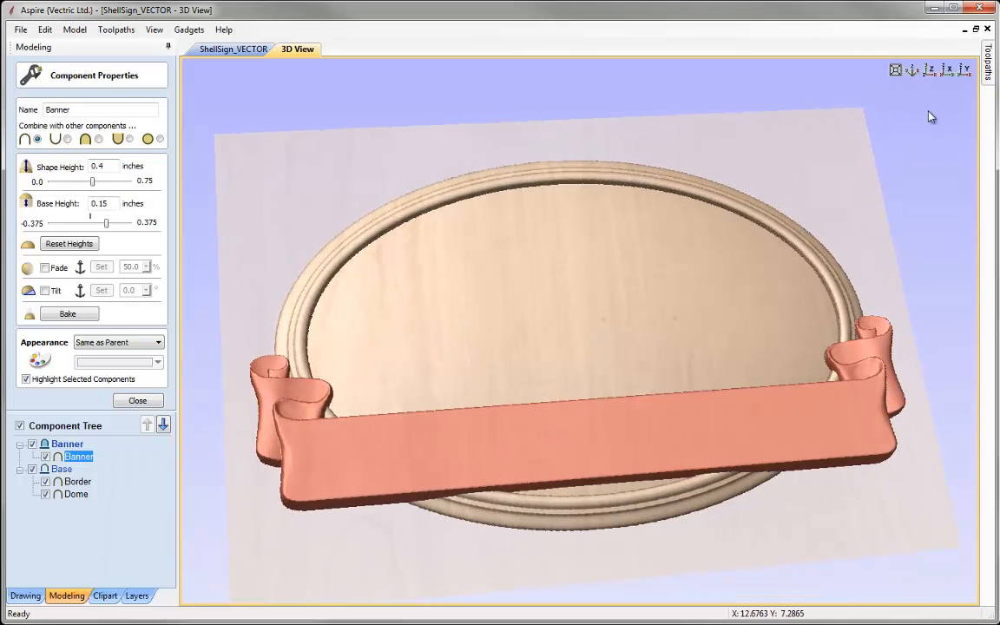
{"action": "left_click", "coordinate": [913, 73]}
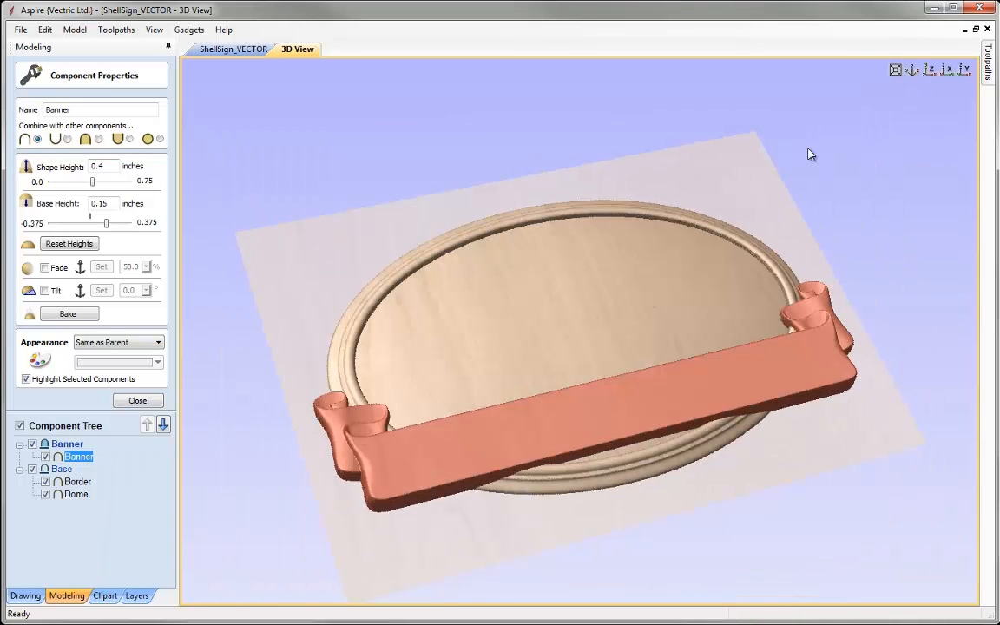
{"action": "left_click", "coordinate": [139, 401]}
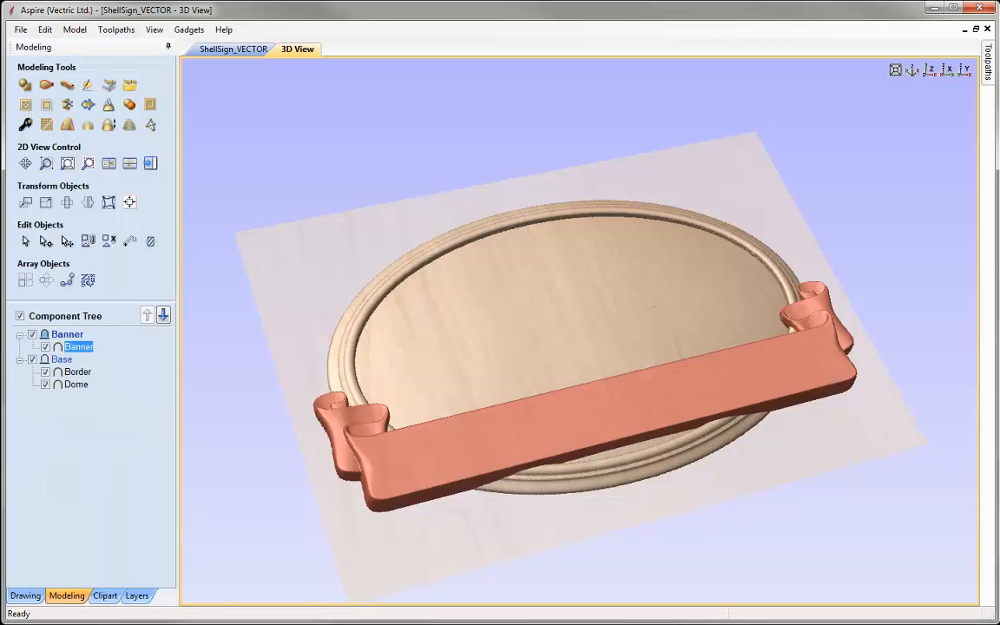
Step: Restore the side-by-side 2D and 3D views, then insert a new level above Banner and name it Details
{"action": "left_click", "coordinate": [110, 164]}
{"action": "key", "text": "Escape"}
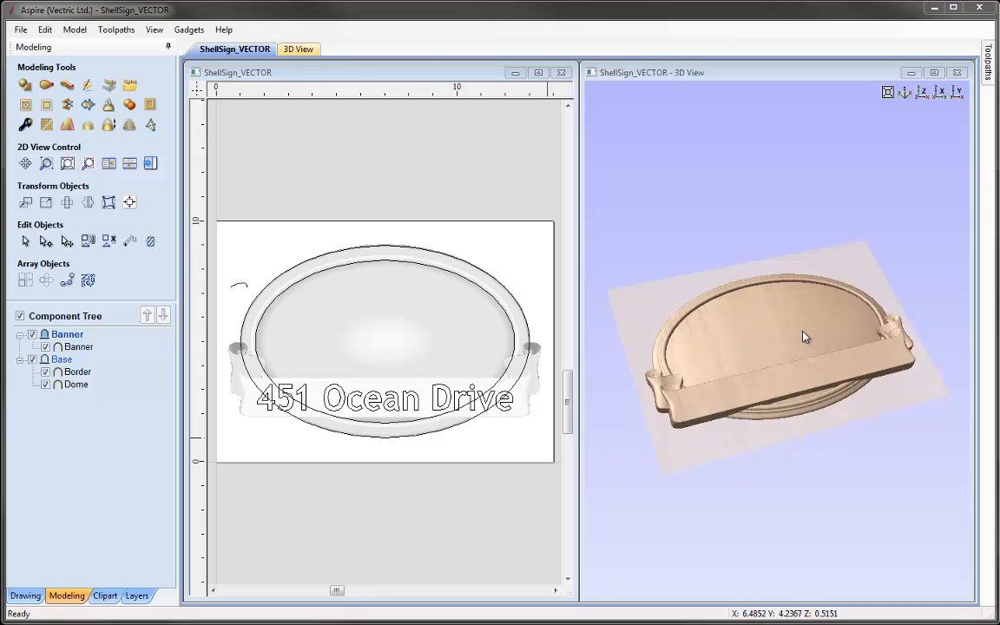
{"action": "right_click", "coordinate": [67, 340]}
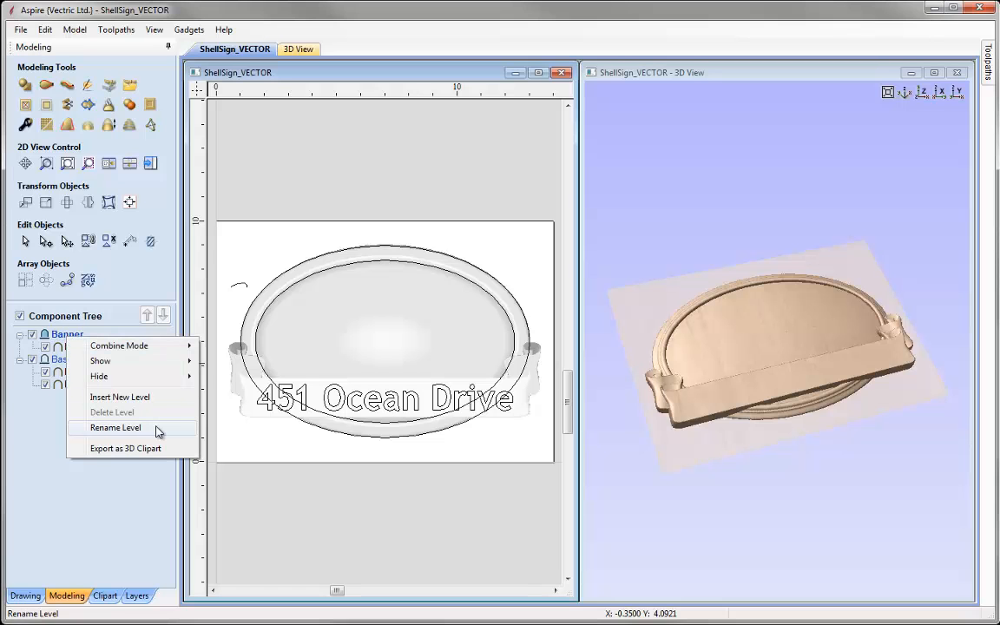
{"action": "left_click", "coordinate": [125, 396]}
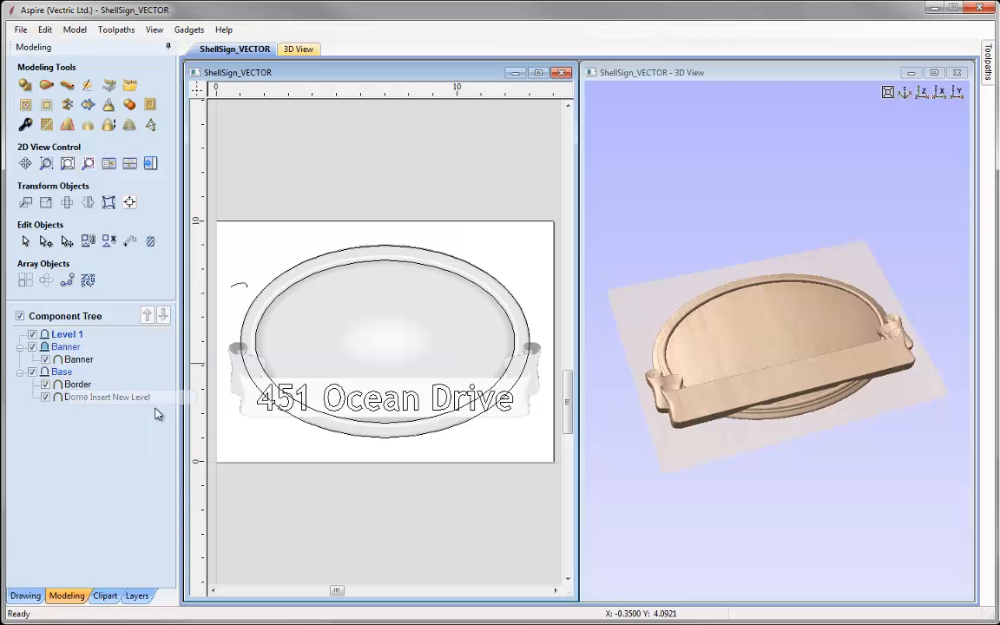
{"action": "right_click", "coordinate": [73, 339]}
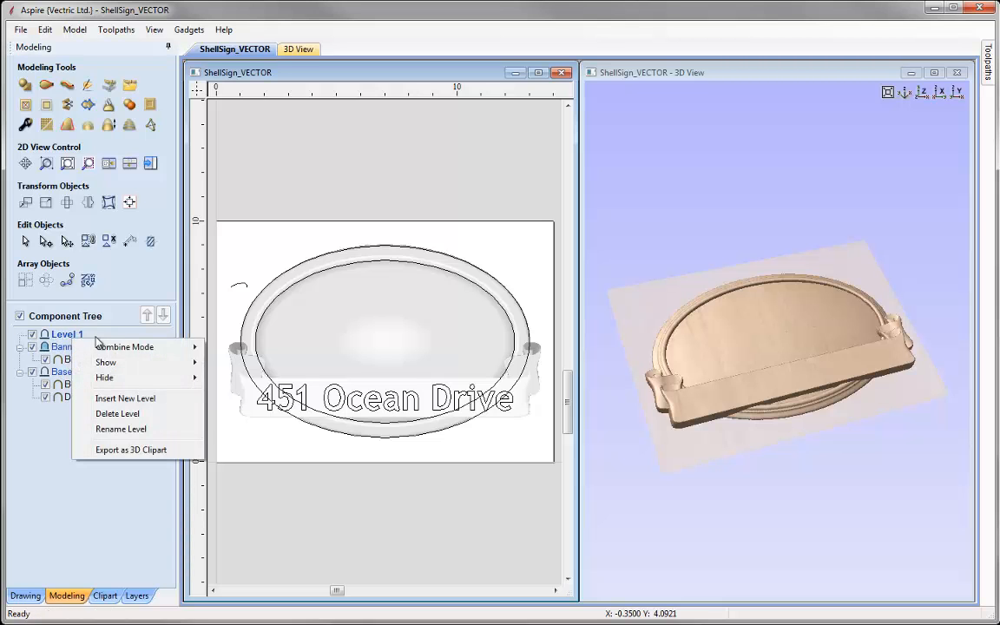
{"action": "left_click", "coordinate": [147, 430]}
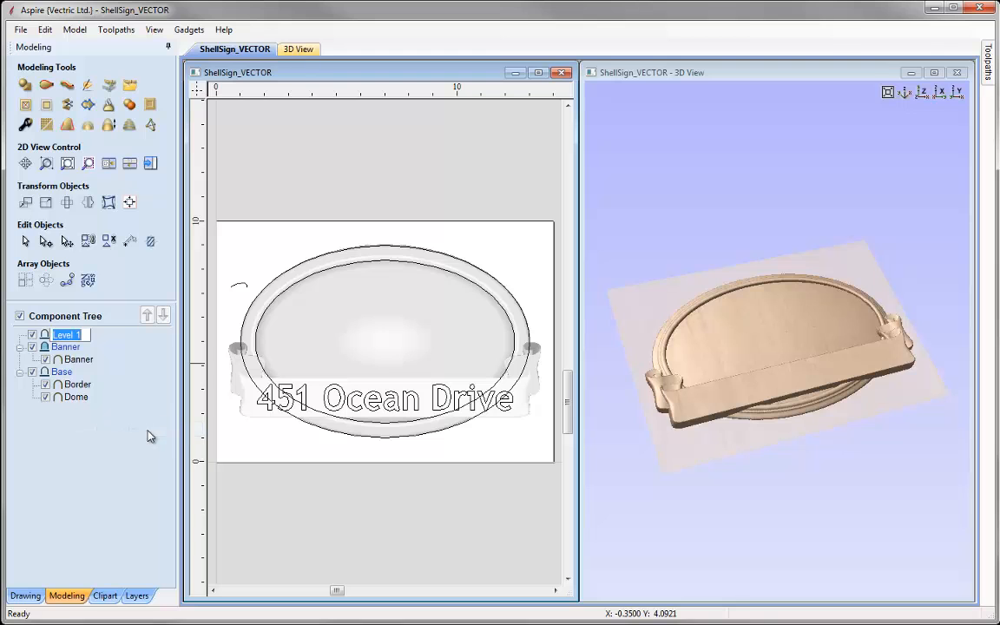
{"action": "type", "text": "Details"}
{"action": "key", "text": "Return"}
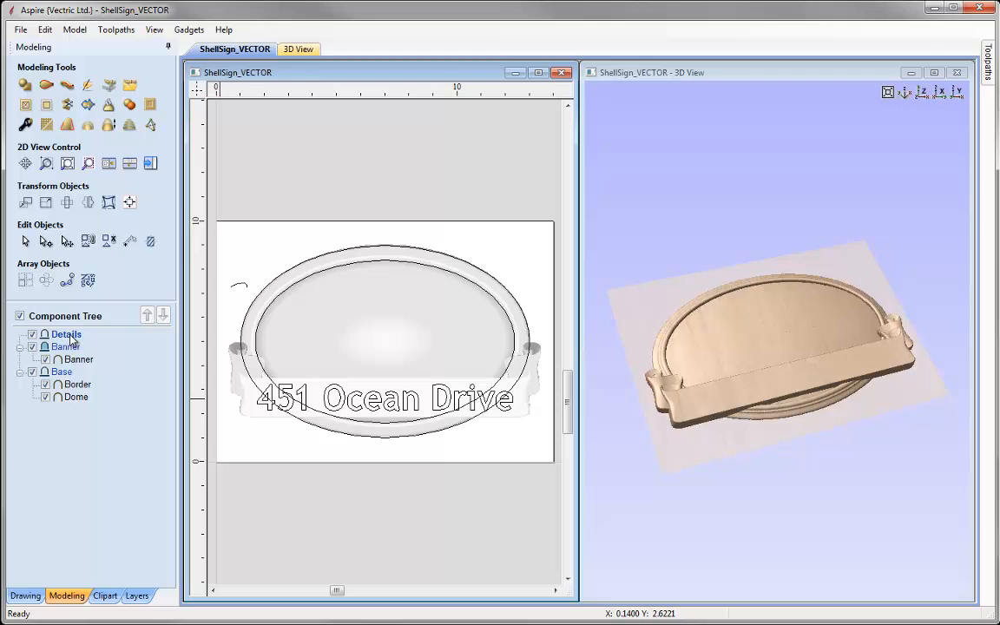
{"action": "left_click", "coordinate": [69, 334]}
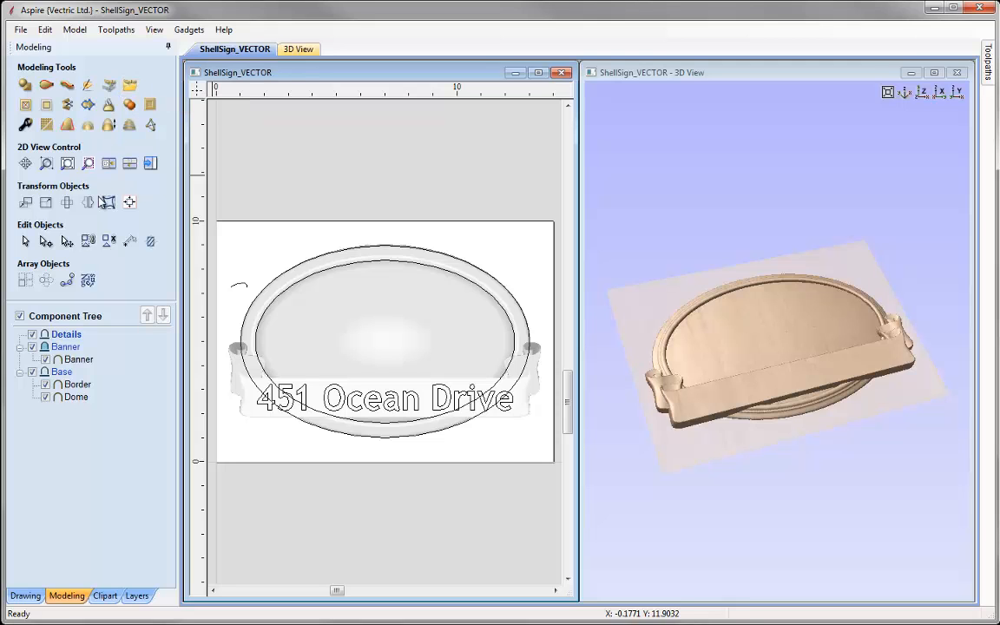
Step: Insert the Scallop_Shell-50186-A clipart from the Decorative library folder onto the Details level
{"action": "left_click", "coordinate": [106, 596]}
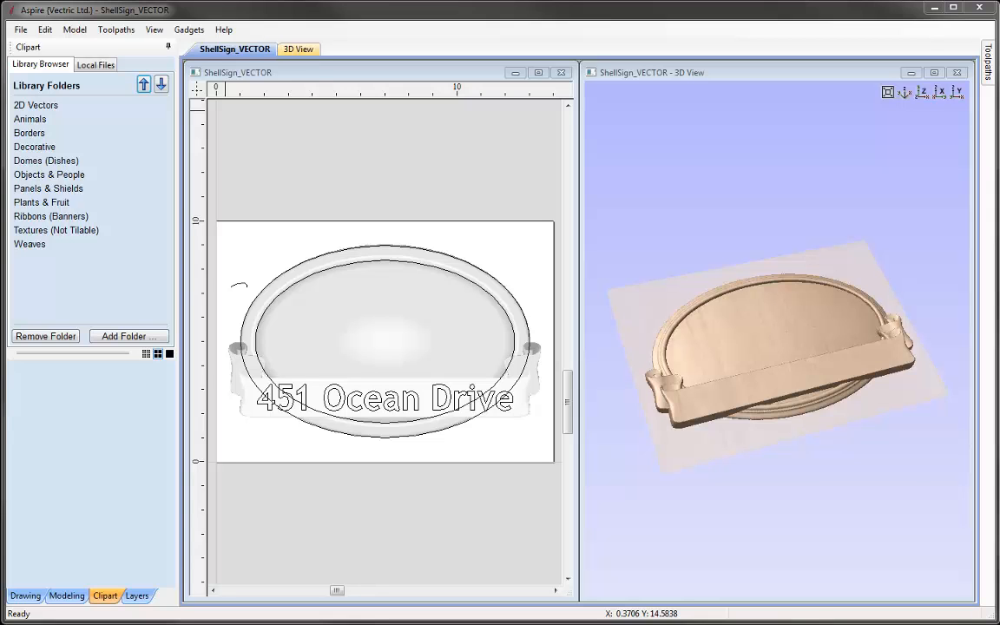
{"action": "left_click", "coordinate": [33, 119]}
{"action": "left_click", "coordinate": [33, 133]}
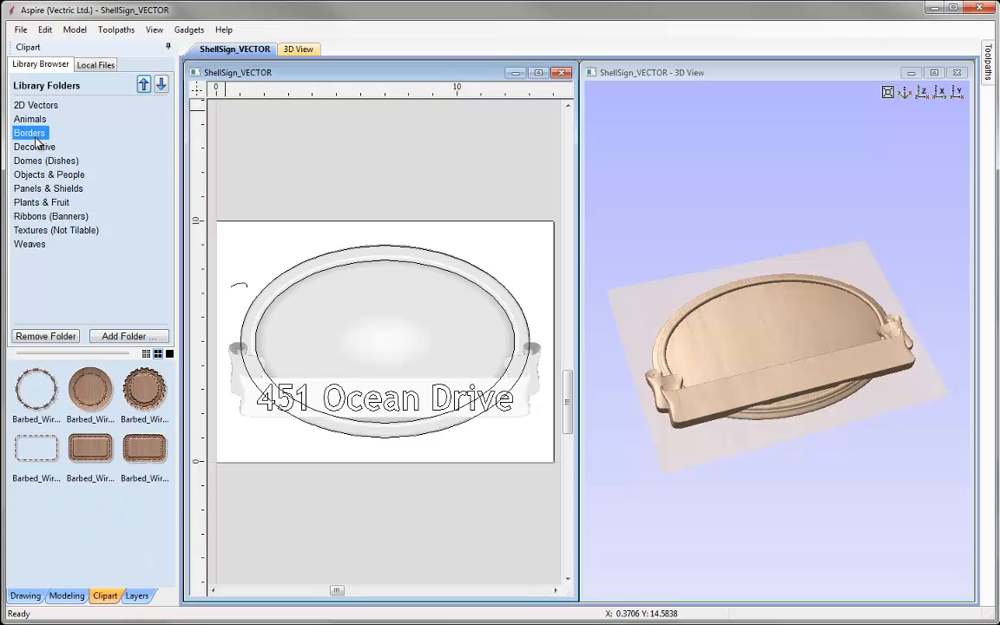
{"action": "left_click", "coordinate": [36, 147]}
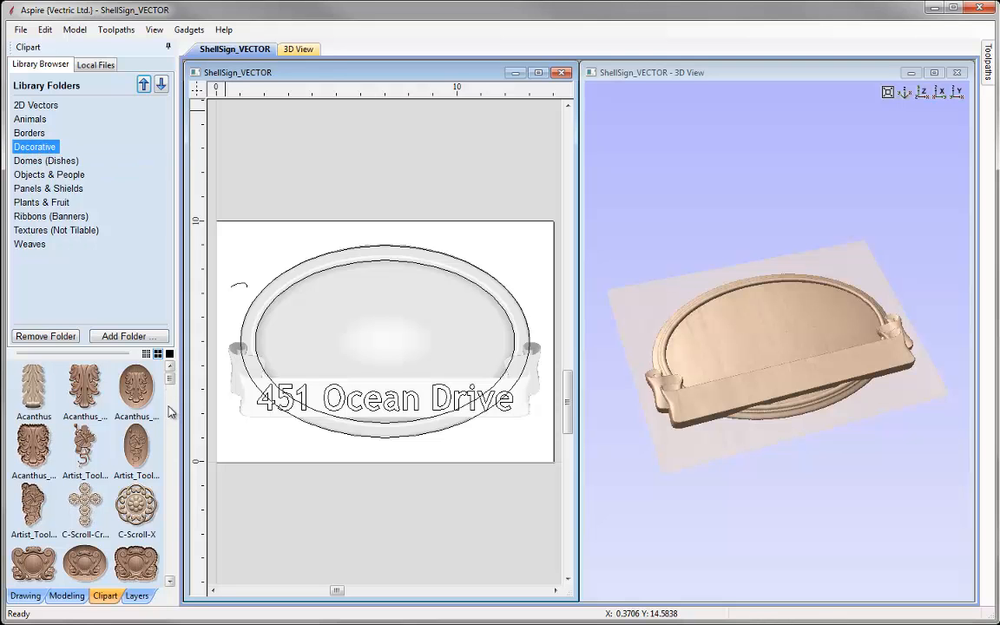
{"action": "scroll", "coordinate": [170, 434], "scroll_direction": "down", "scroll_amount": 10}
{"action": "scroll", "coordinate": [174, 460], "scroll_direction": "down", "scroll_amount": 10}
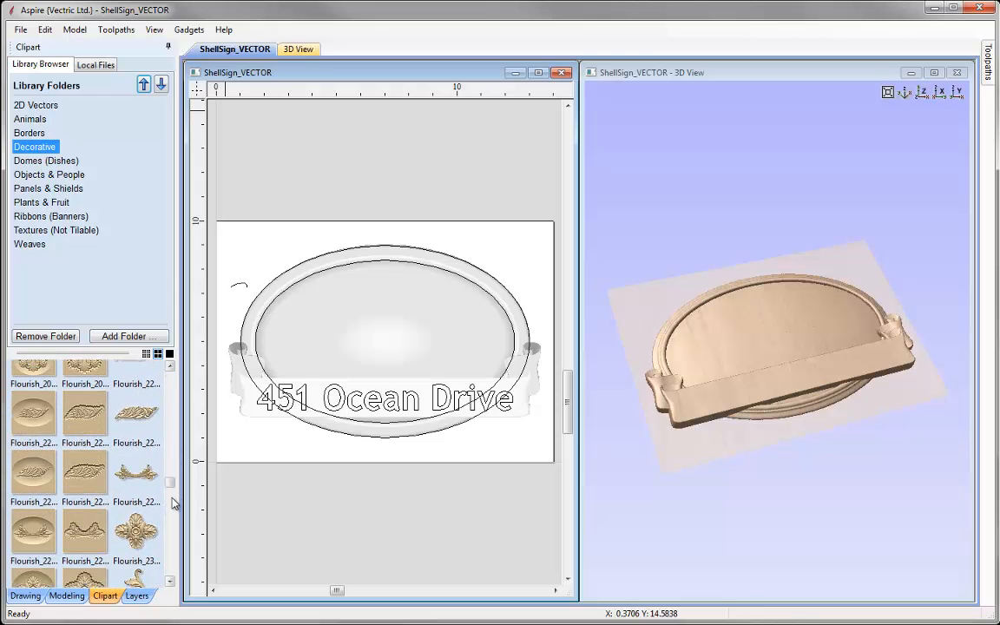
{"action": "left_click_drag", "start_coordinate": [170, 484], "coordinate": [171, 567]}
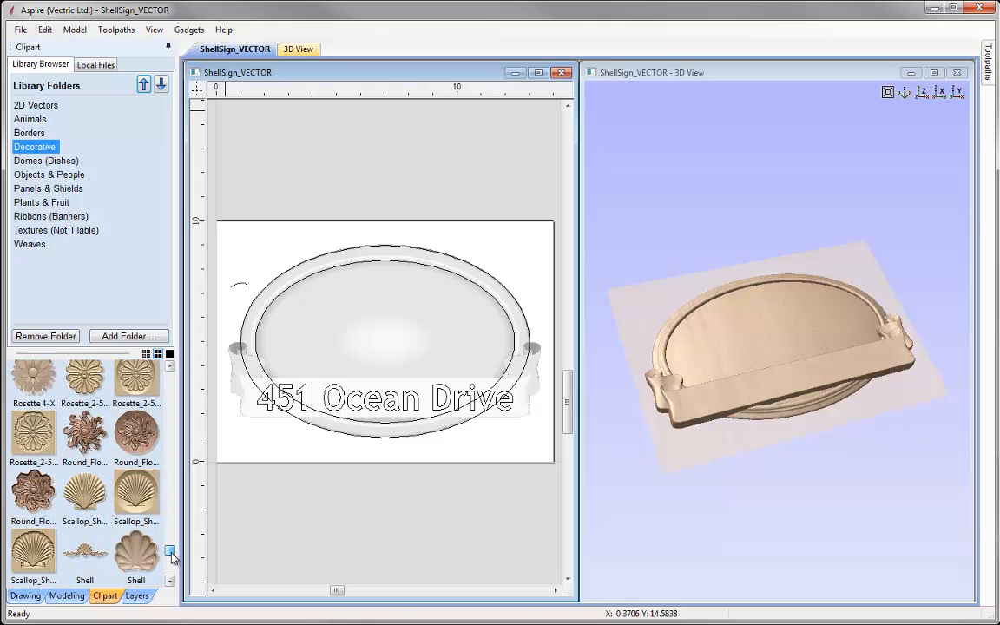
{"action": "double_click", "coordinate": [87, 493]}
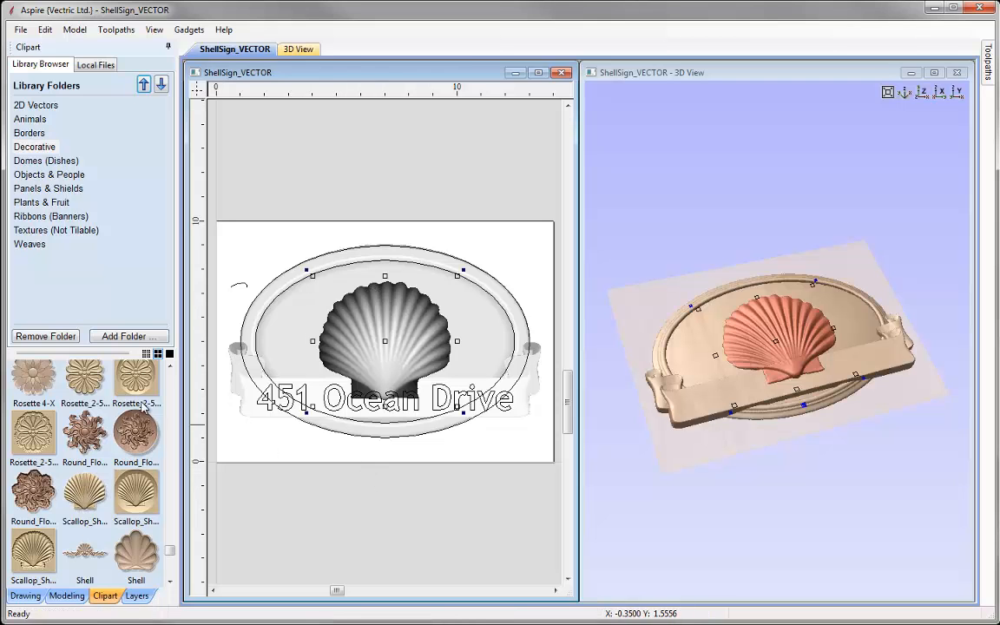
Step: Resize the scallop shell about its center to a width of 4.8 inches with X and Y linked
{"action": "left_click", "coordinate": [66, 595]}
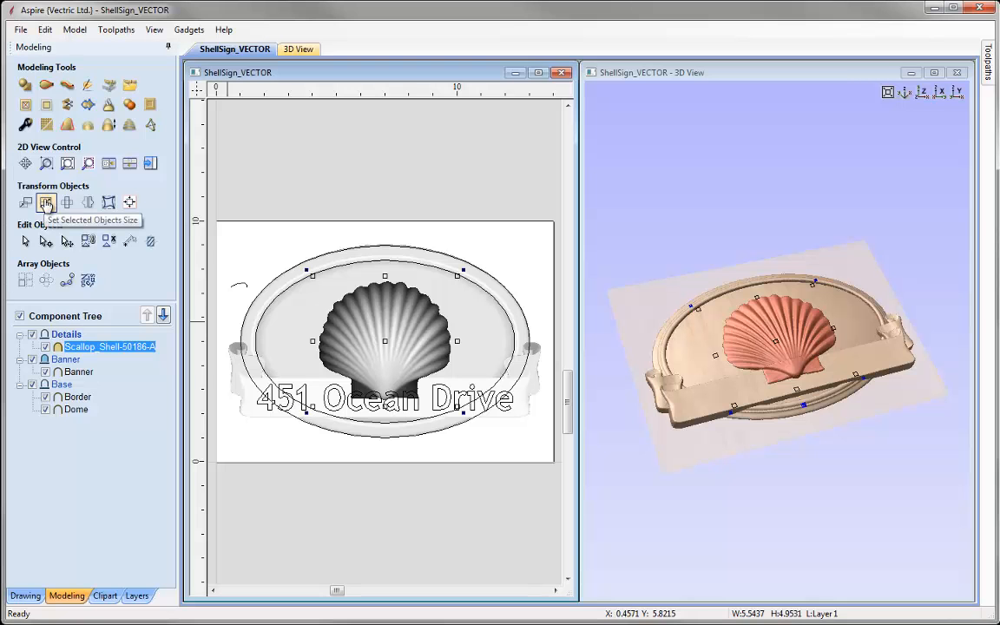
{"action": "left_click", "coordinate": [46, 203]}
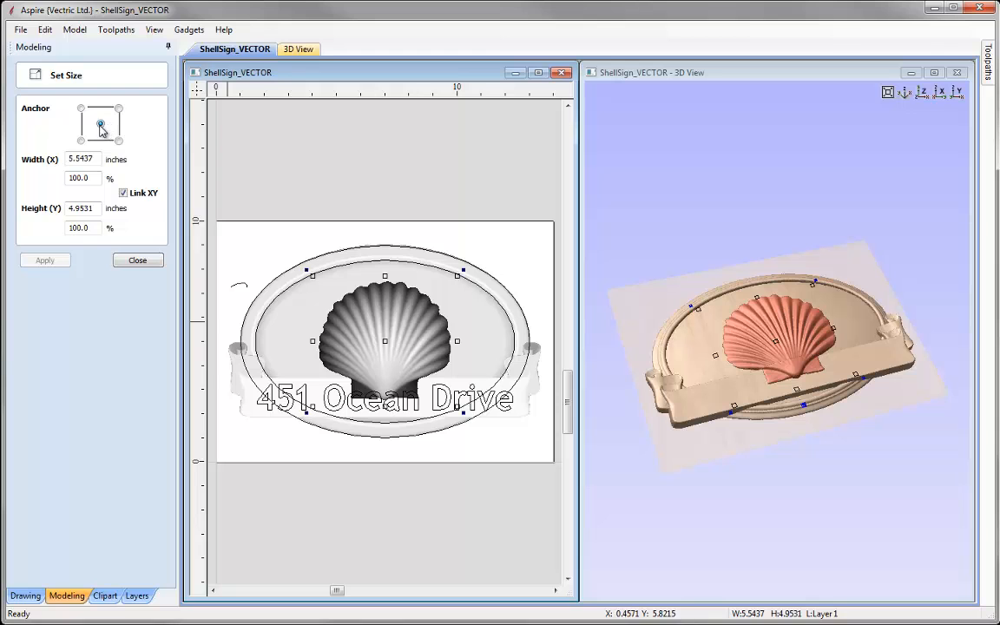
{"action": "left_click_drag", "start_coordinate": [94, 162], "coordinate": [21, 162]}
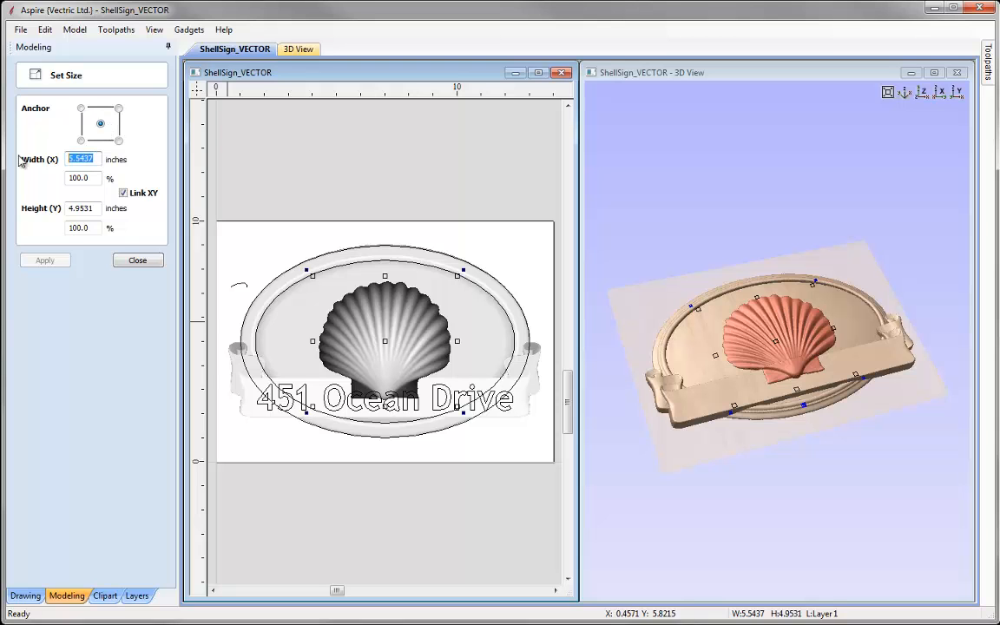
{"action": "type", "text": "4.8"}
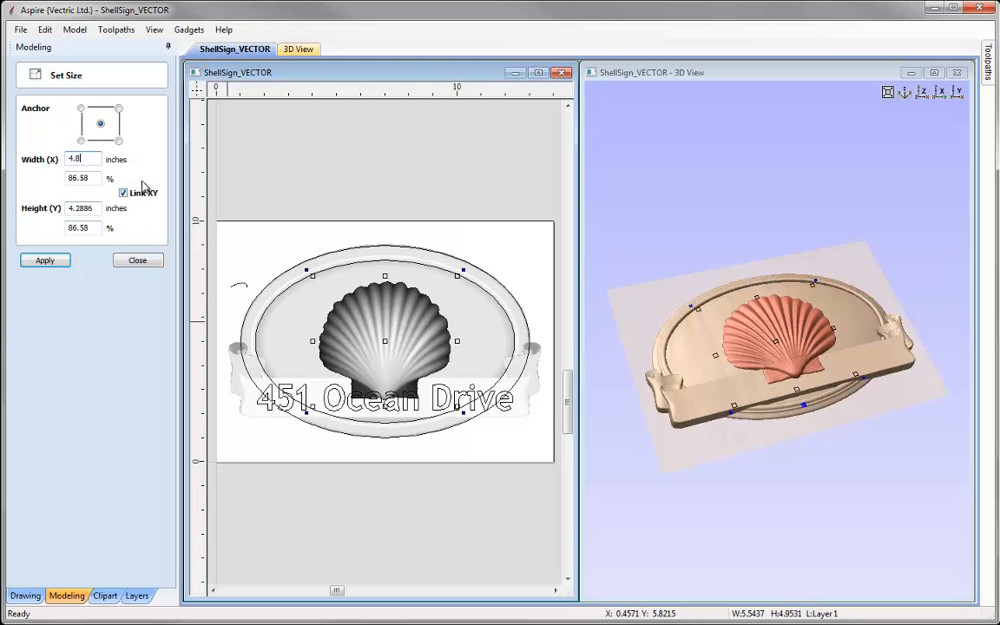
{"action": "left_click", "coordinate": [43, 269]}
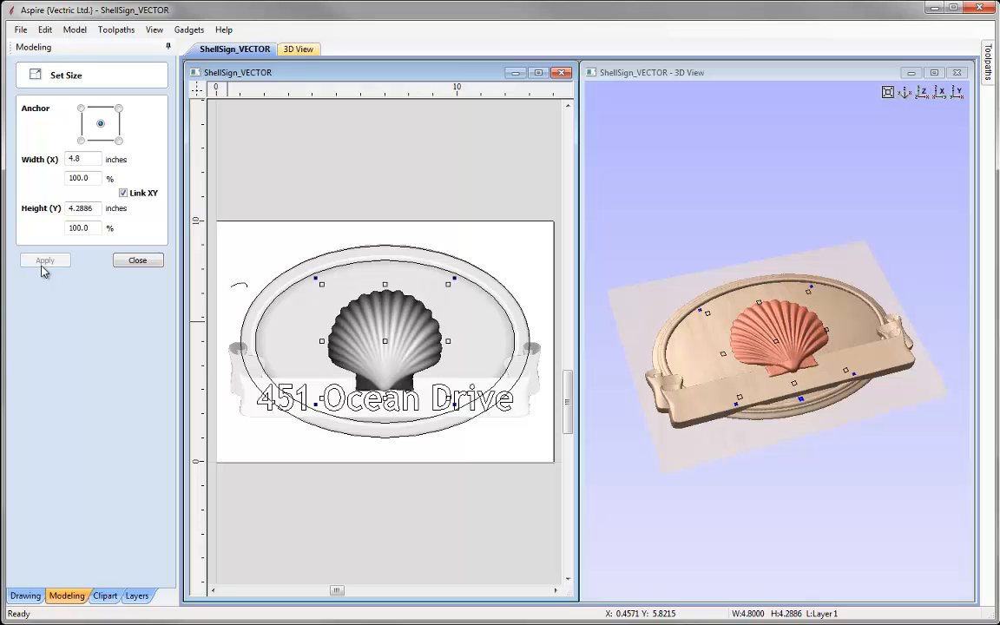
{"action": "left_click", "coordinate": [137, 260]}
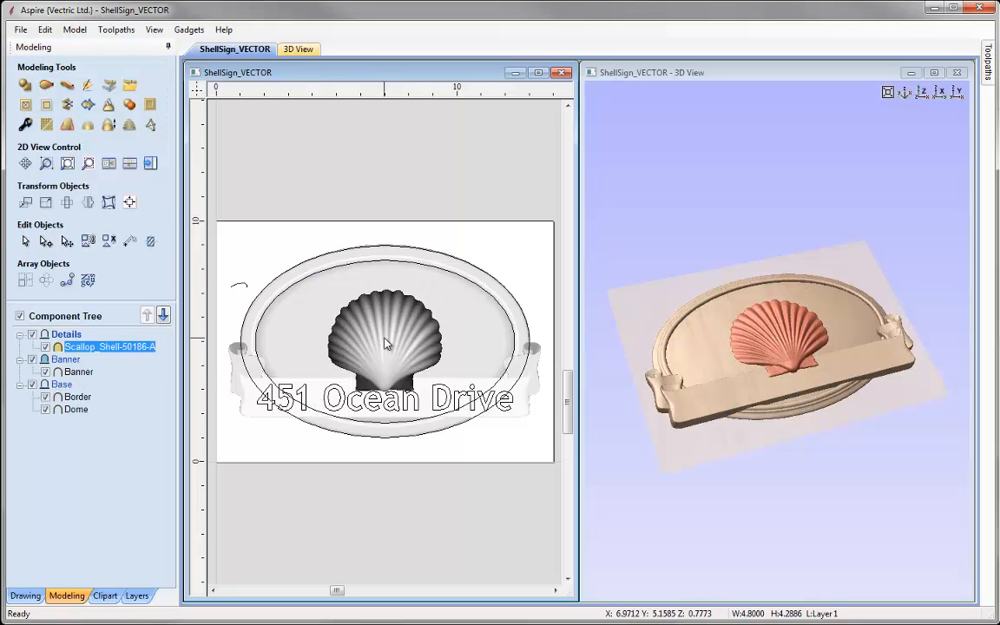
Step: Move the scallop shell by a relative Y offset of 0.9 inches
{"action": "left_click", "coordinate": [24, 203]}
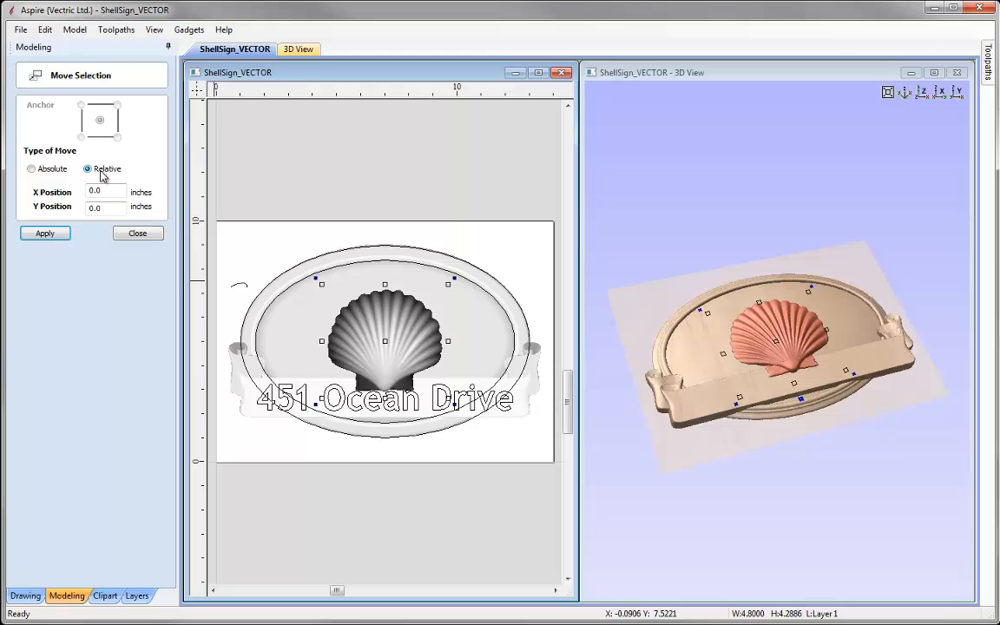
{"action": "left_click_drag", "start_coordinate": [102, 208], "coordinate": [82, 202]}
{"action": "type", "text": "0.9"}
{"action": "left_click", "coordinate": [45, 235]}
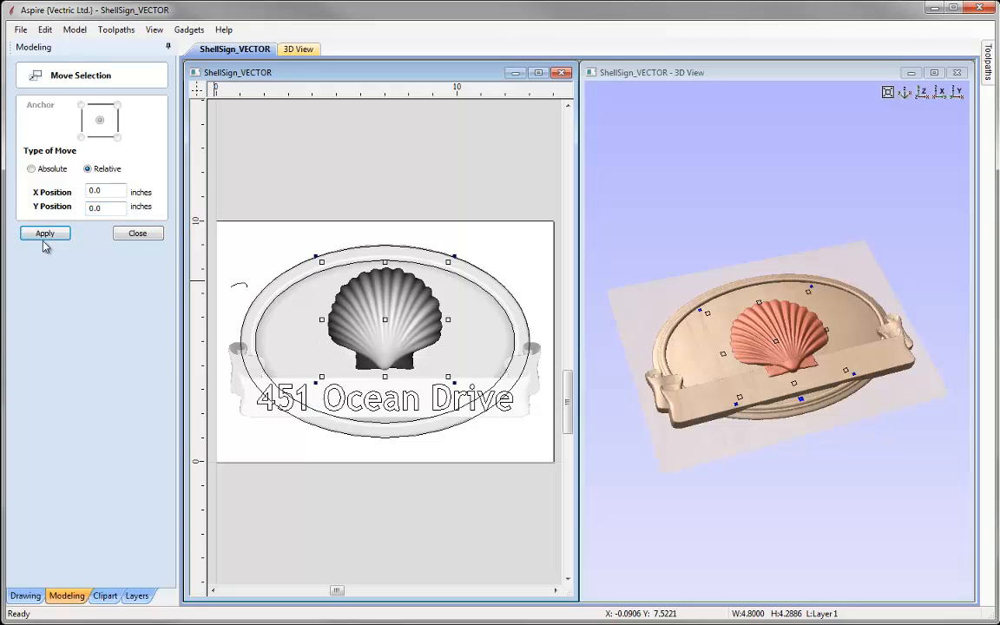
{"action": "left_click", "coordinate": [141, 234]}
Step: Maximize the 3D view and rename the scallop shell component as Shell
{"action": "left_click", "coordinate": [933, 73]}
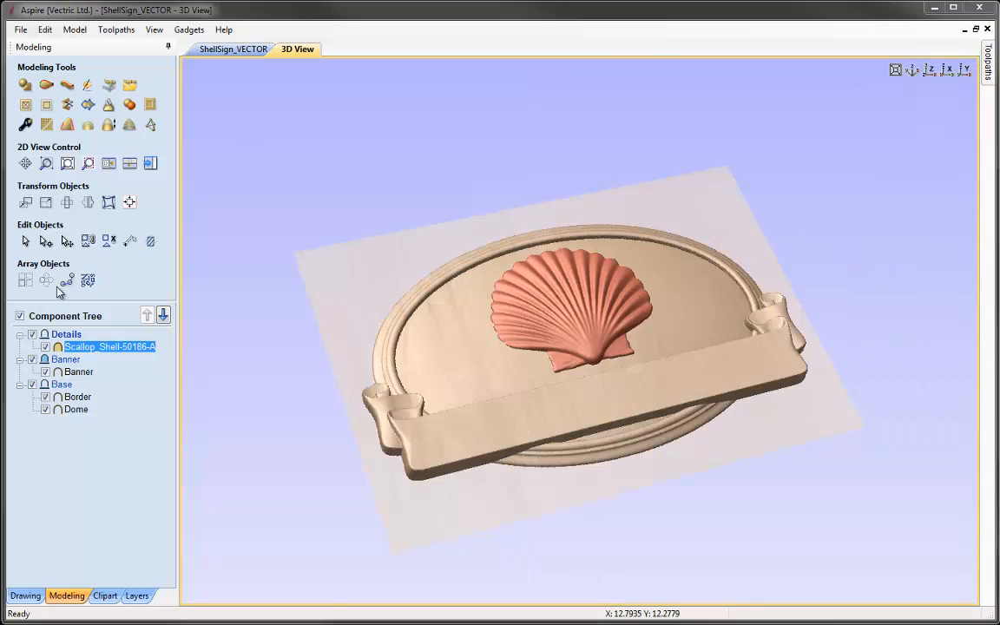
{"action": "right_click", "coordinate": [104, 351]}
{"action": "left_click", "coordinate": [169, 480]}
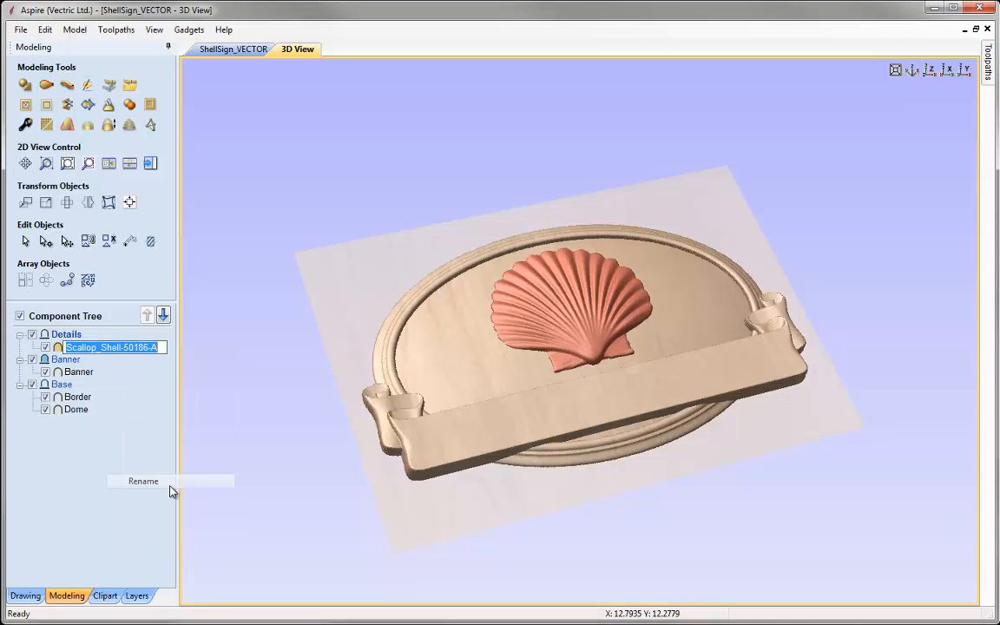
{"action": "type", "text": "She"}
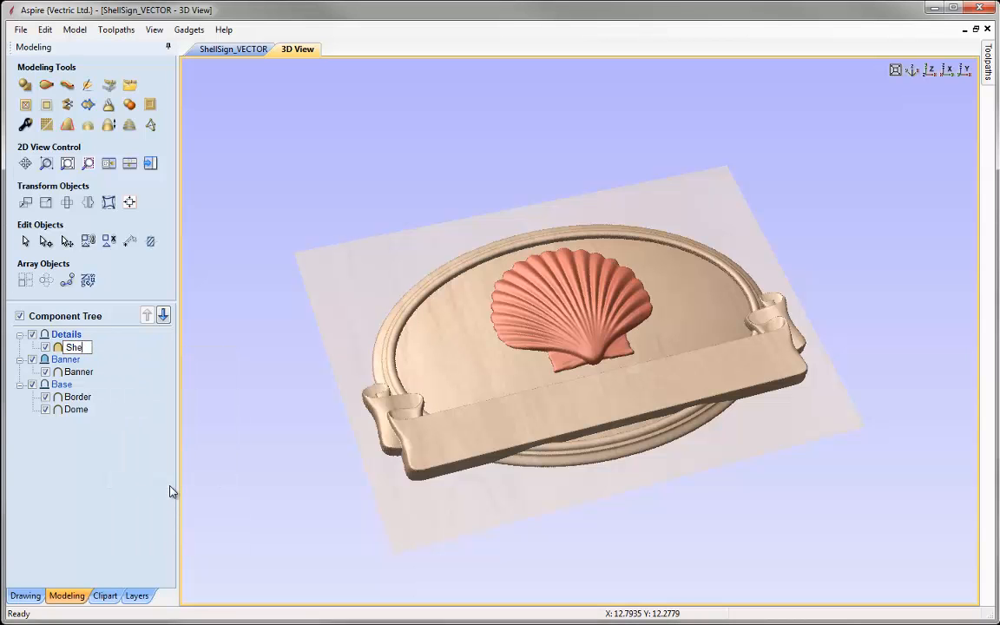
{"action": "left_click", "coordinate": [104, 441]}
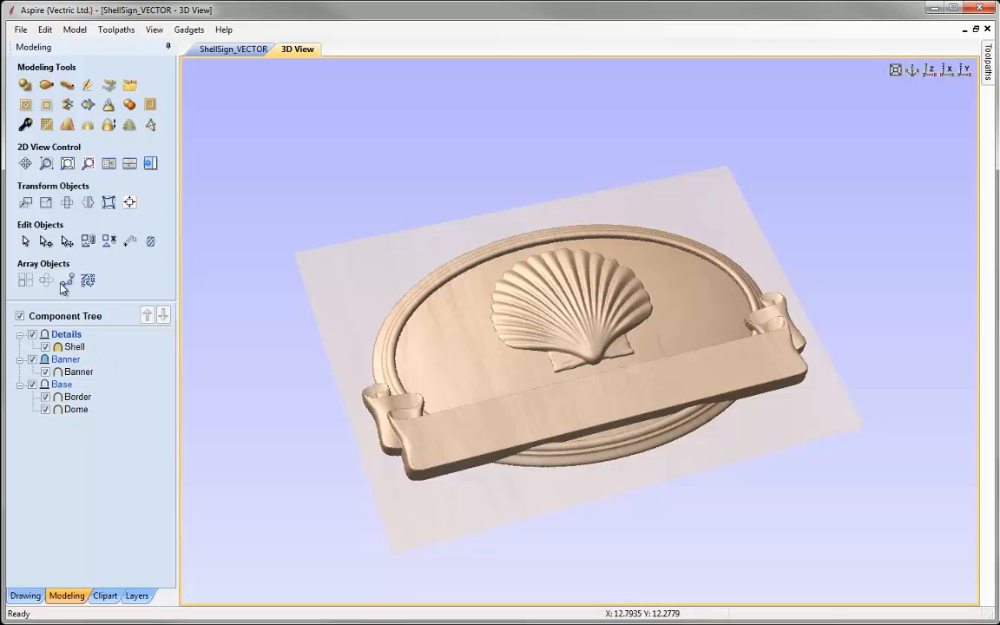
Step: Restore the side-by-side 2D and 3D views, then scale the whole model to an exact height of 0.55 inches
{"action": "left_click", "coordinate": [108, 164]}
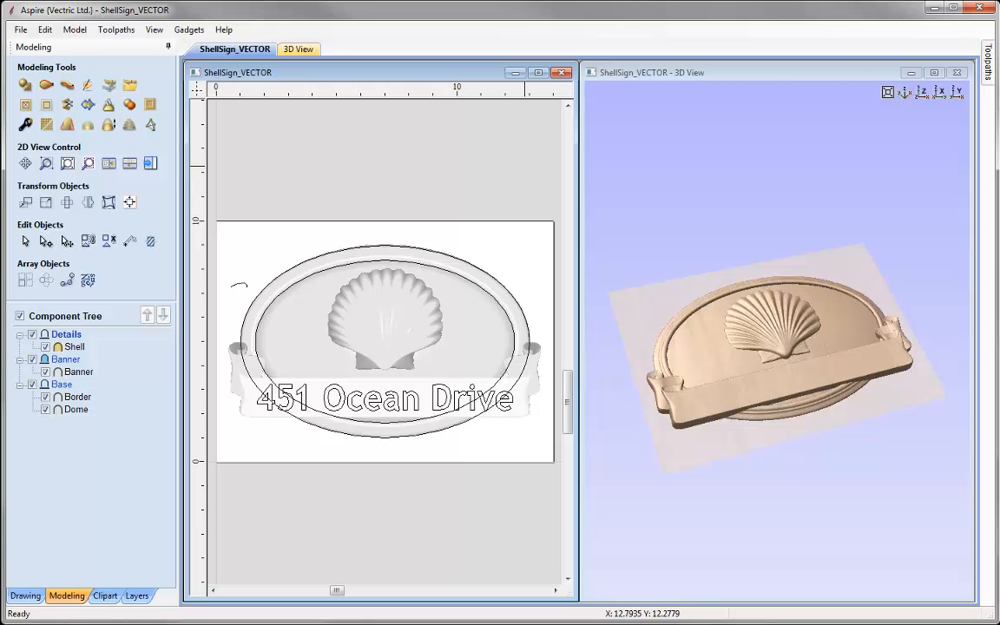
{"action": "left_click", "coordinate": [108, 126]}
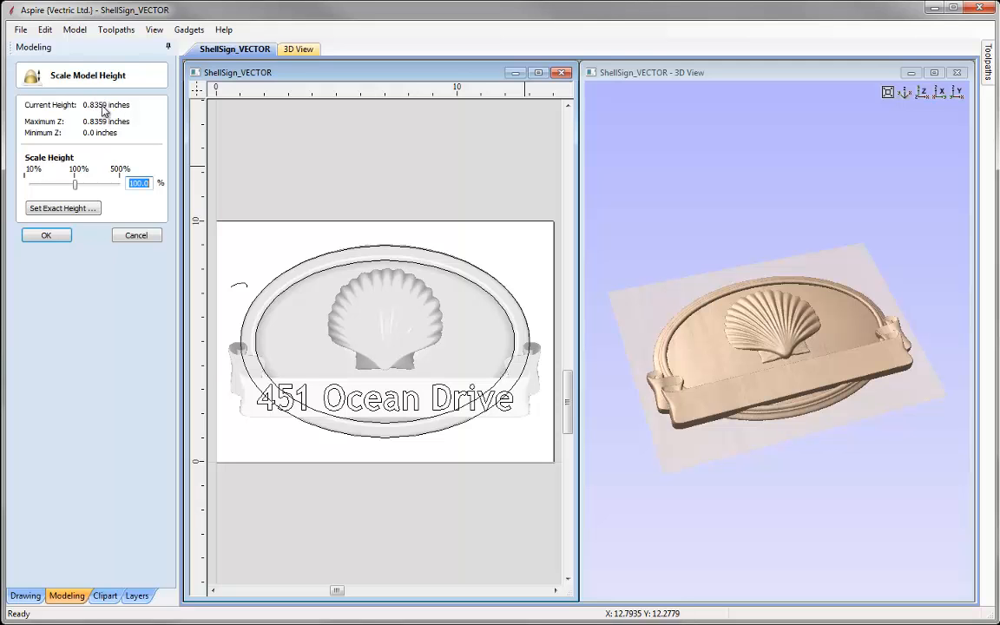
{"action": "left_click", "coordinate": [69, 210]}
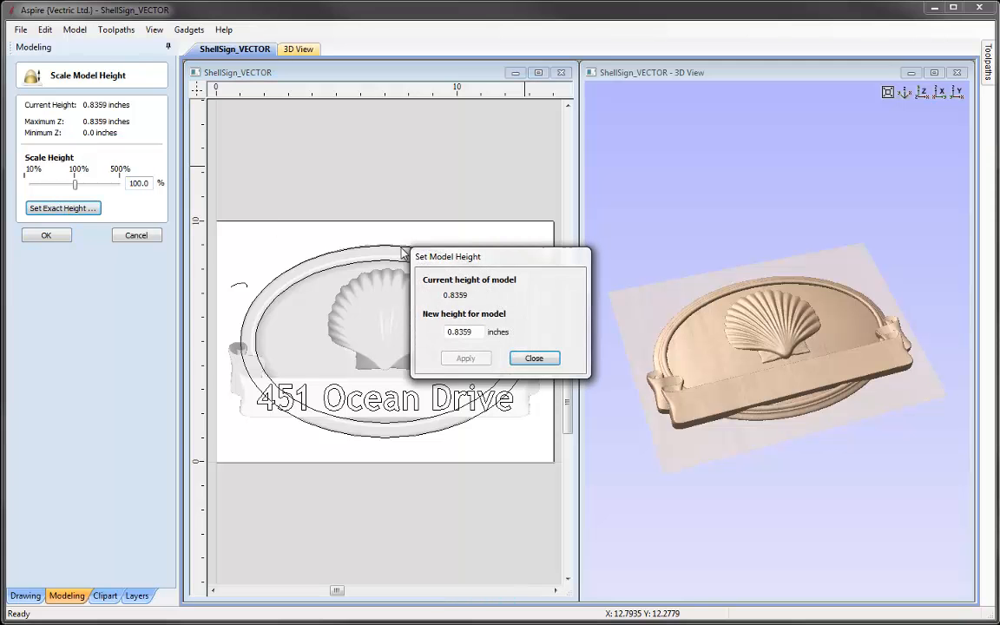
{"action": "left_click_drag", "start_coordinate": [449, 187], "coordinate": [257, 78]}
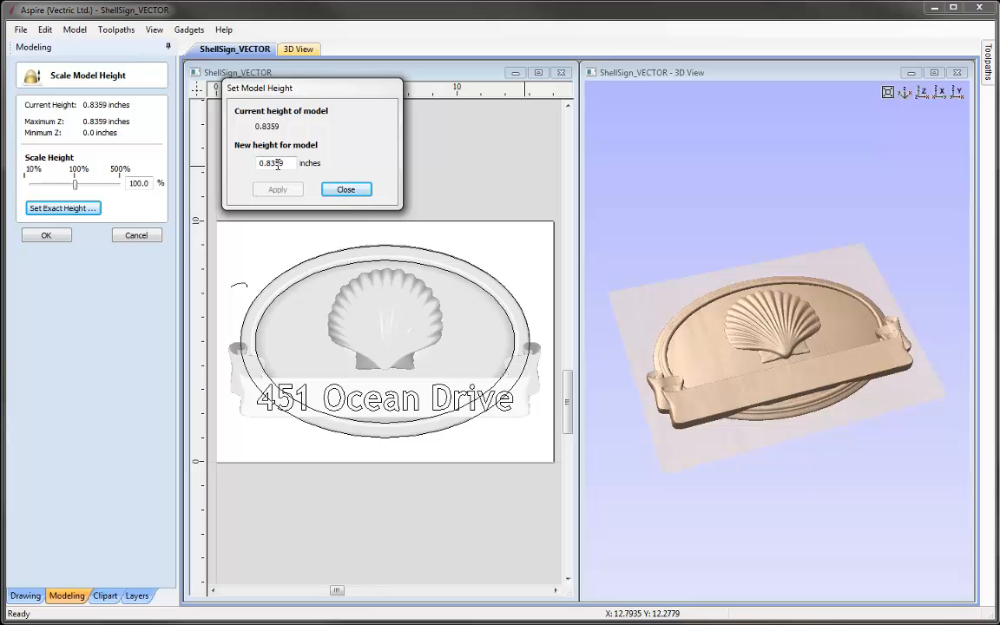
{"action": "left_click_drag", "start_coordinate": [289, 164], "coordinate": [233, 149]}
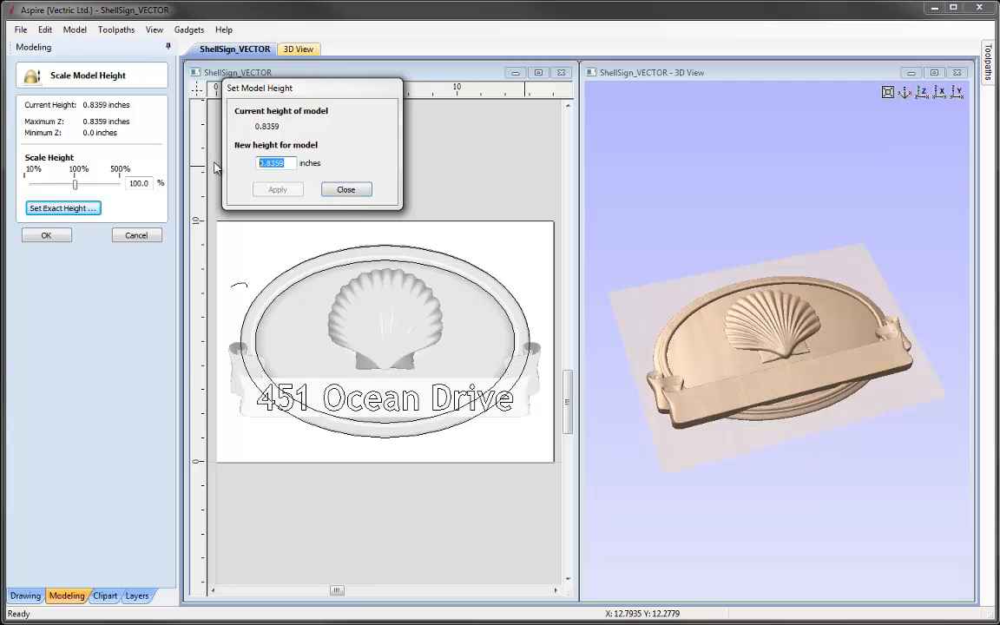
{"action": "type", "text": "0.55"}
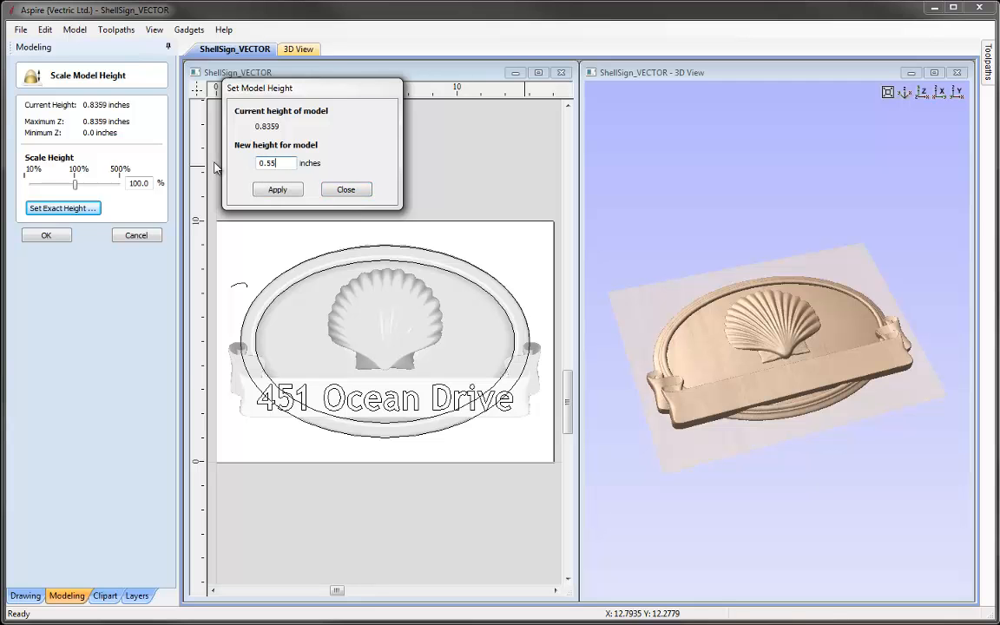
{"action": "left_click", "coordinate": [277, 190]}
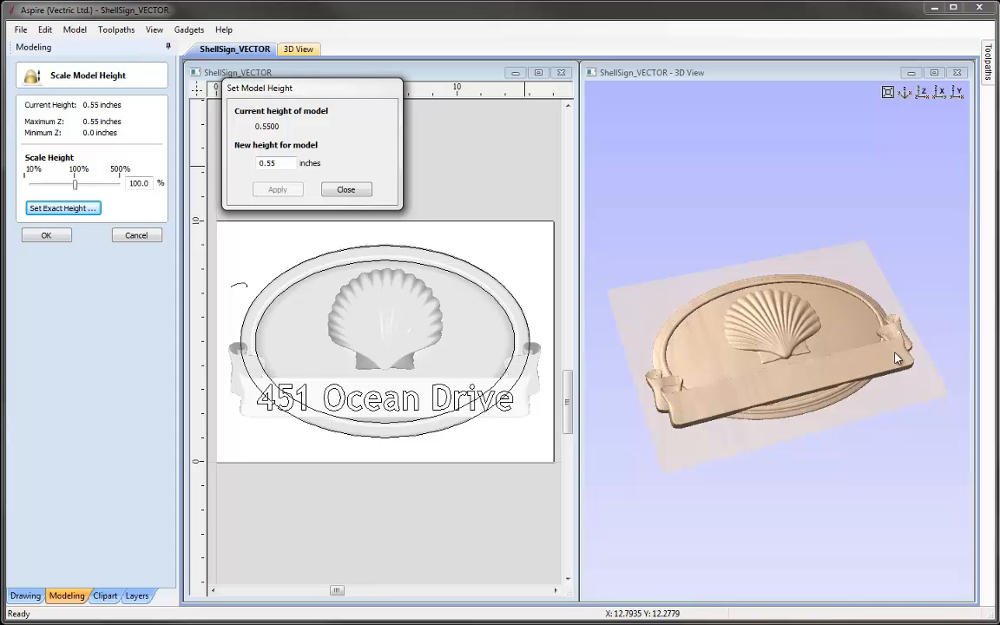
{"action": "left_click", "coordinate": [344, 193]}
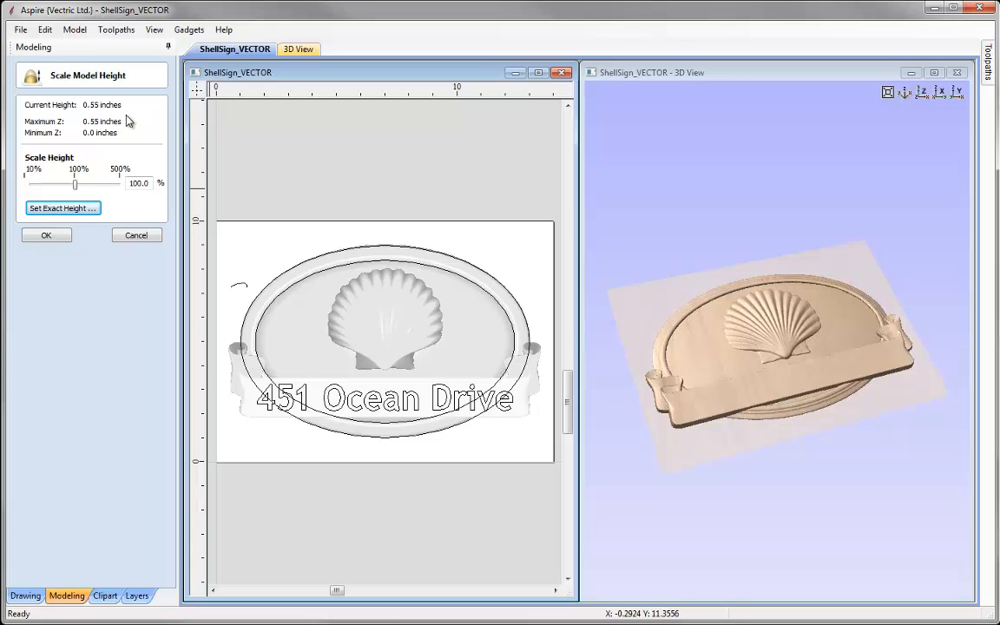
{"action": "left_click", "coordinate": [45, 236]}
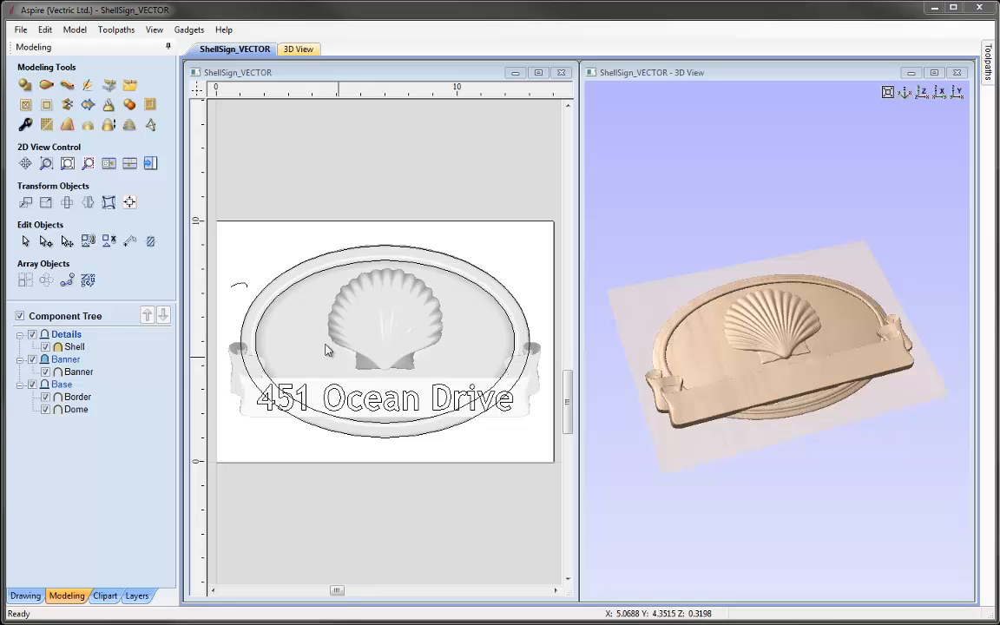
Step: Move the two oval vectors and the small open profile curve to a new, non-visible layer named Layer 2
{"action": "left_click", "coordinate": [240, 285]}
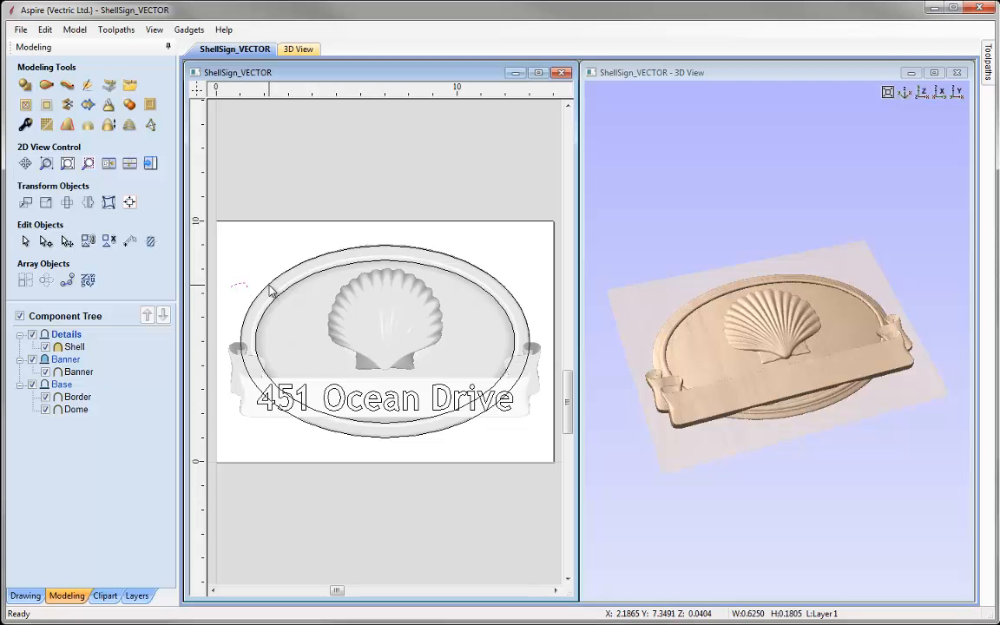
{"action": "left_click", "coordinate": [251, 263]}
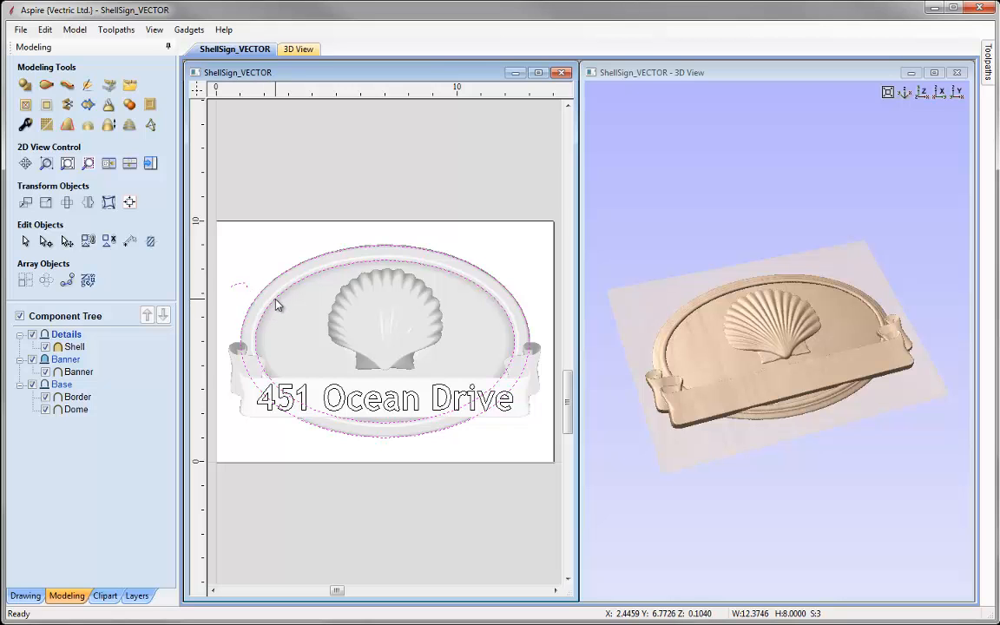
{"action": "right_click", "coordinate": [276, 302]}
{"action": "mouse_move", "coordinate": [357, 295]}
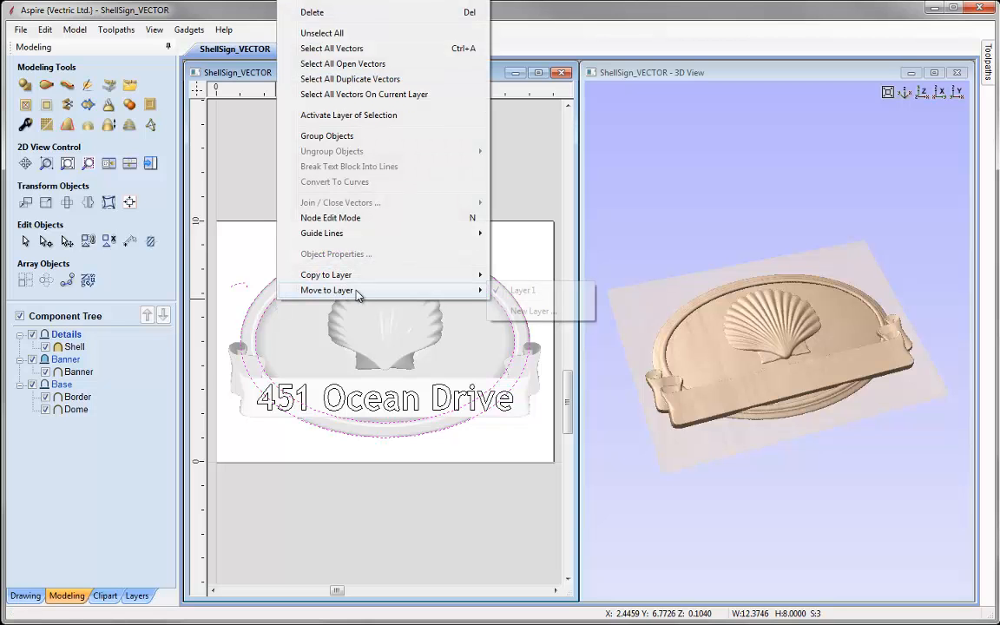
{"action": "left_click", "coordinate": [558, 319]}
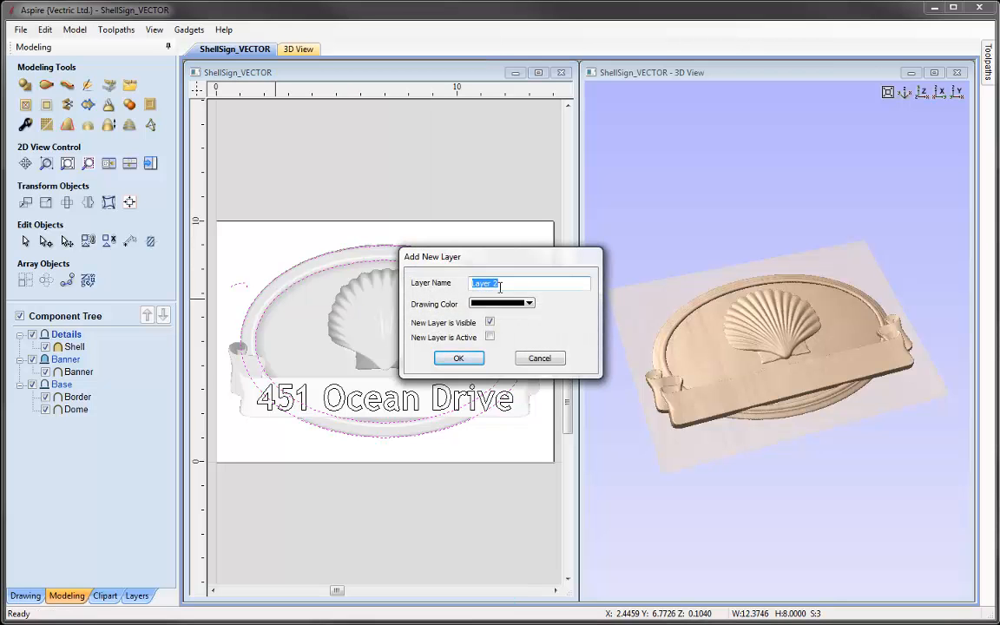
{"action": "left_click", "coordinate": [490, 323]}
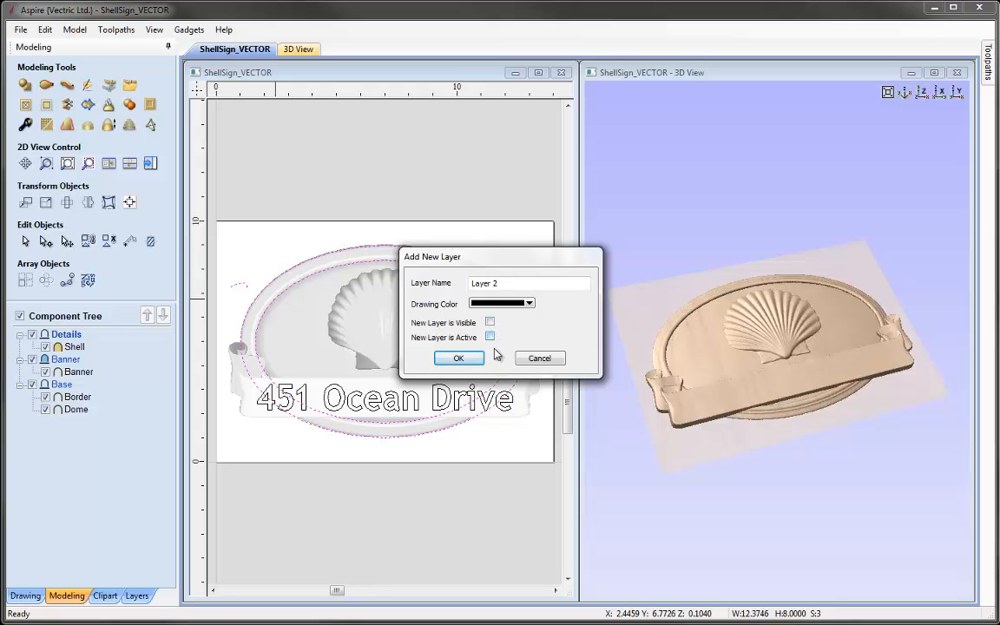
{"action": "left_click", "coordinate": [458, 358]}
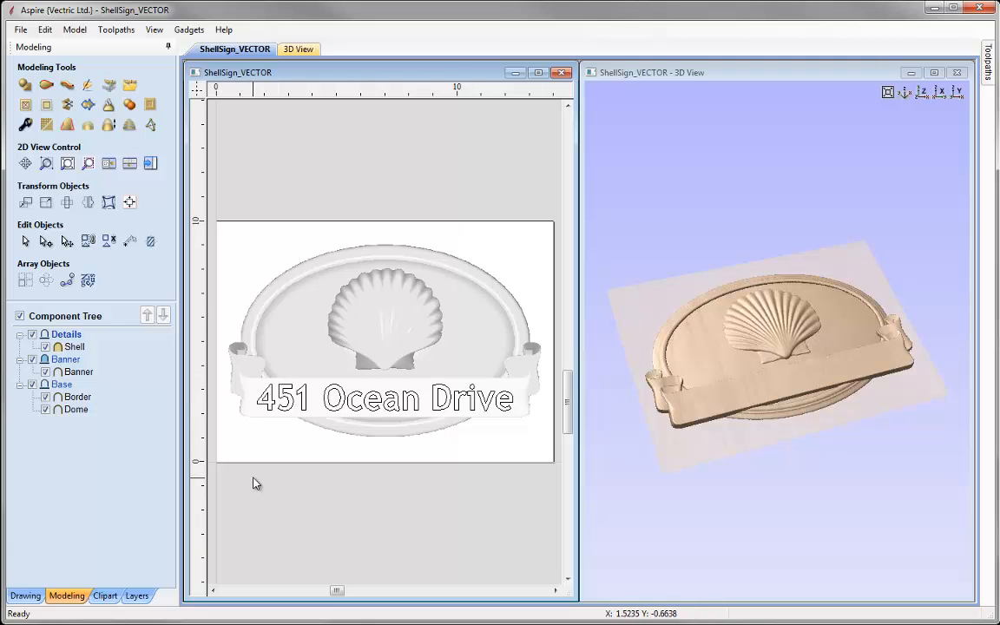
Step: Hide Layer 1 and show Layer 2 in the layers list
{"action": "left_click", "coordinate": [133, 595]}
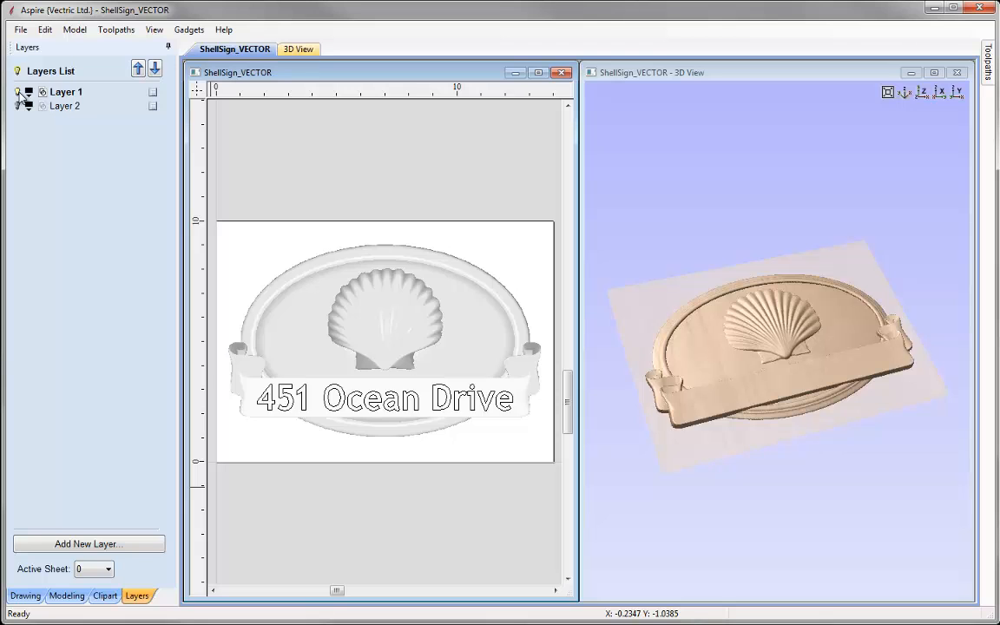
{"action": "left_click", "coordinate": [18, 92]}
{"action": "left_click", "coordinate": [19, 107]}
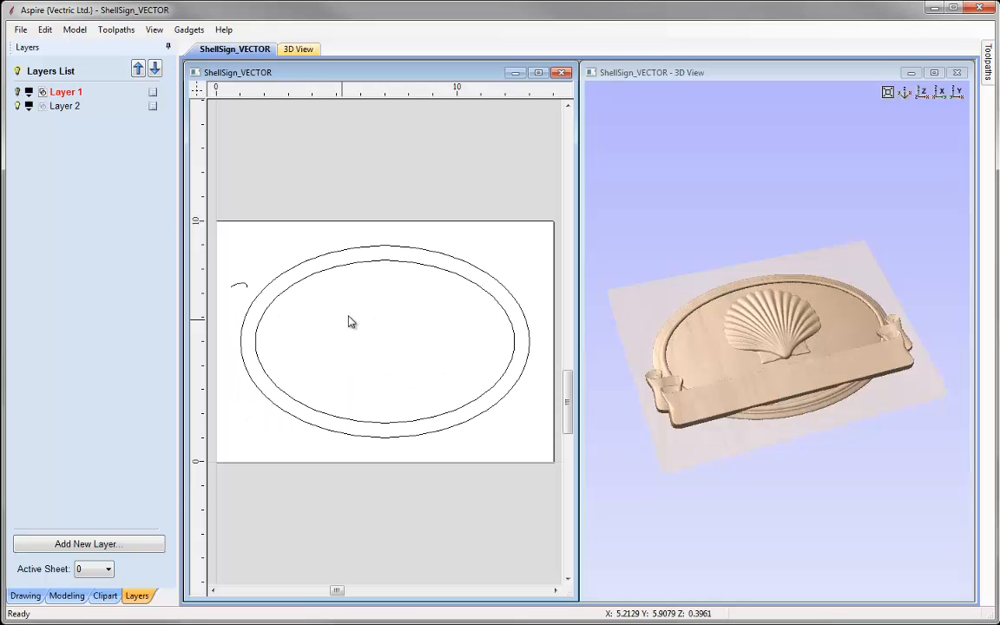
Step: Hide Layer 2 and show Layer 1 again in the layers list
{"action": "left_click", "coordinate": [17, 106]}
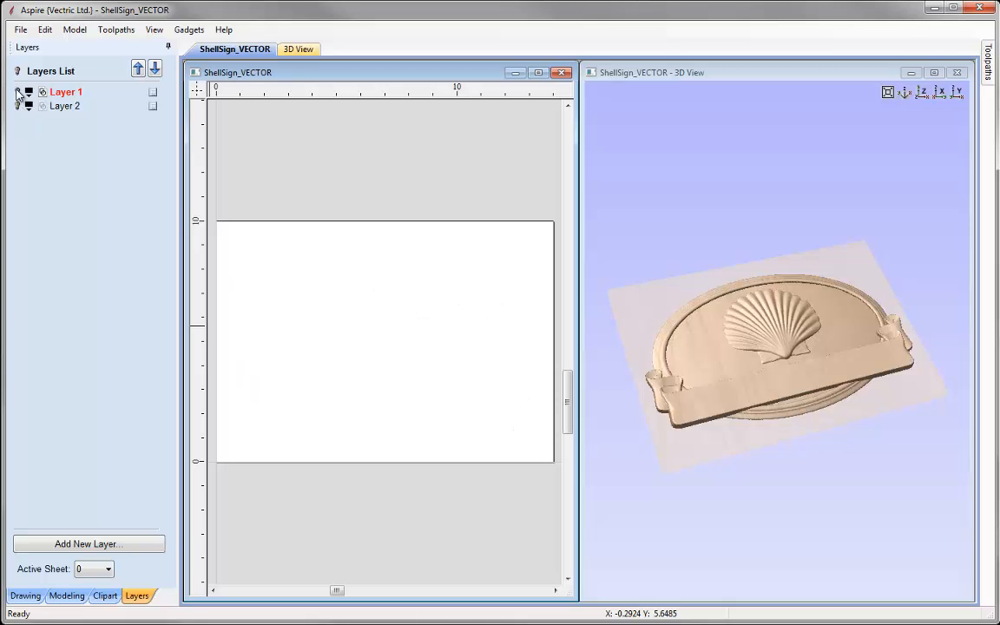
{"action": "left_click", "coordinate": [18, 92]}
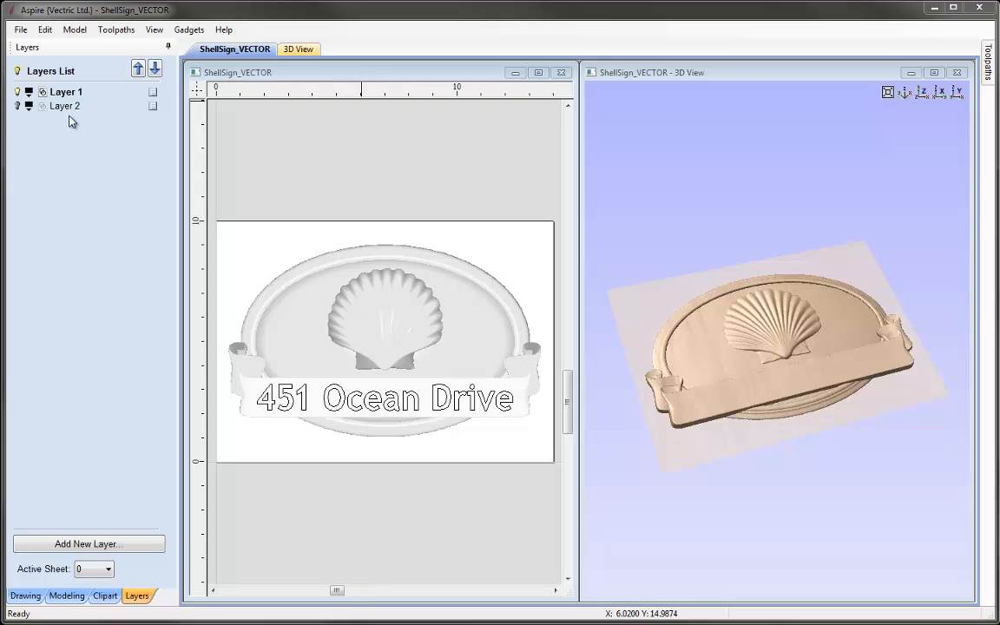
Step: Create a vector boundary around all four model components, from Shell to Dome, and select only the new outline
{"action": "left_click", "coordinate": [67, 595]}
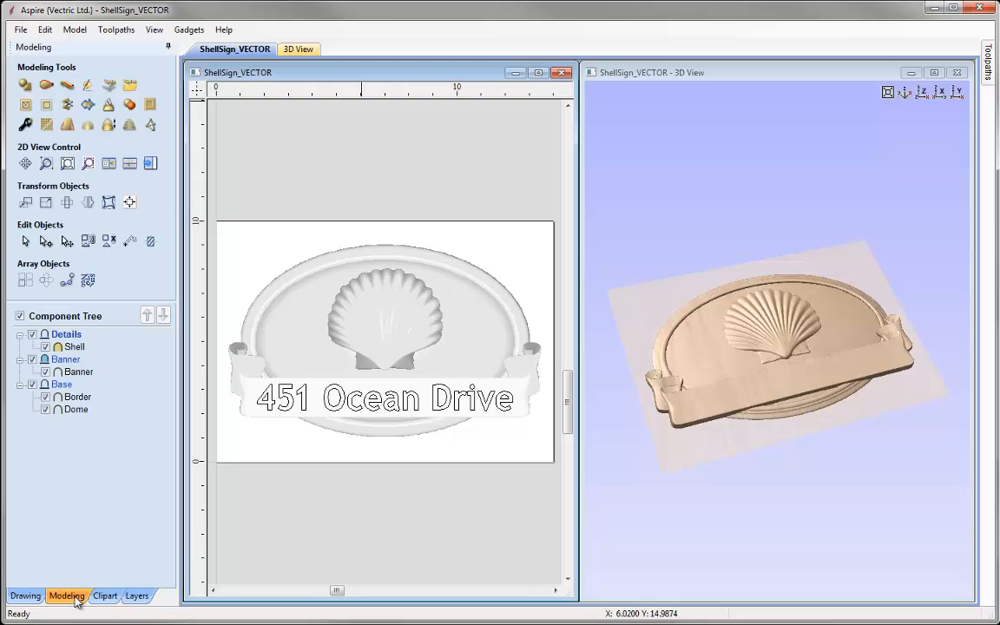
{"action": "left_click", "coordinate": [75, 347]}
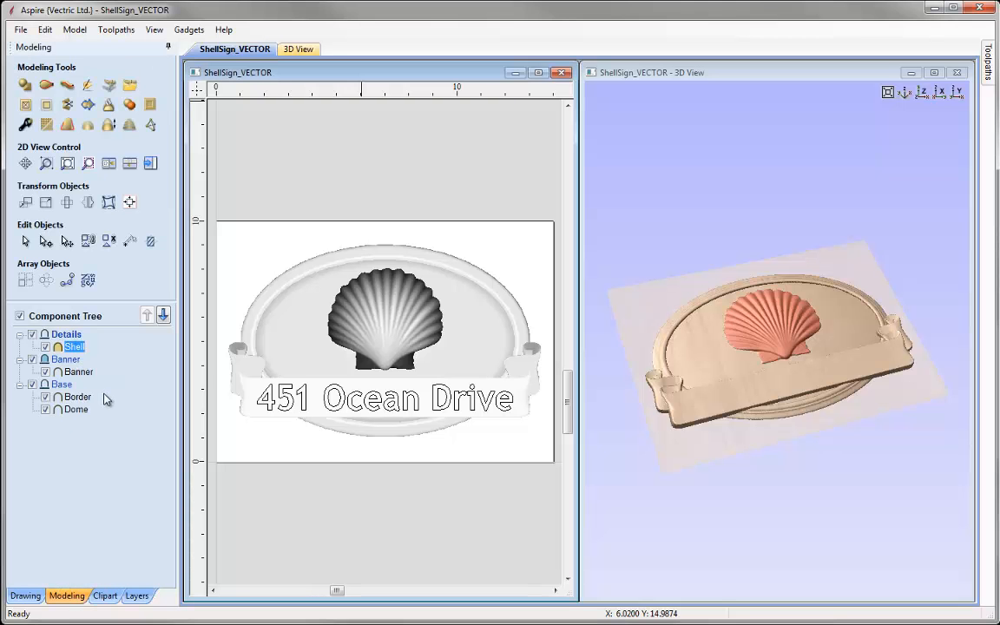
{"action": "left_click", "coordinate": [83, 411], "text": "shift"}
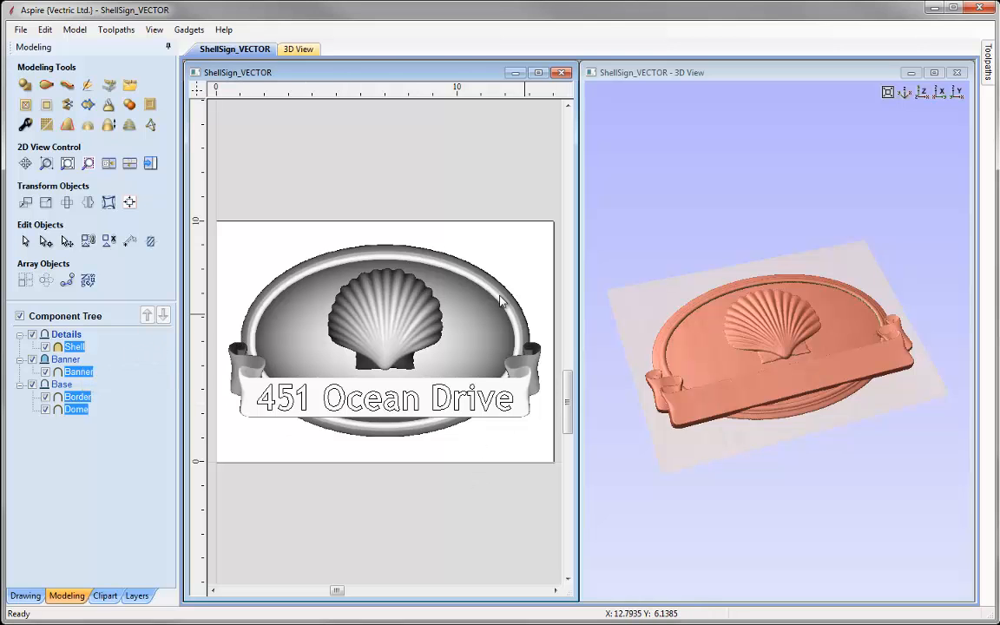
{"action": "left_click", "coordinate": [86, 106]}
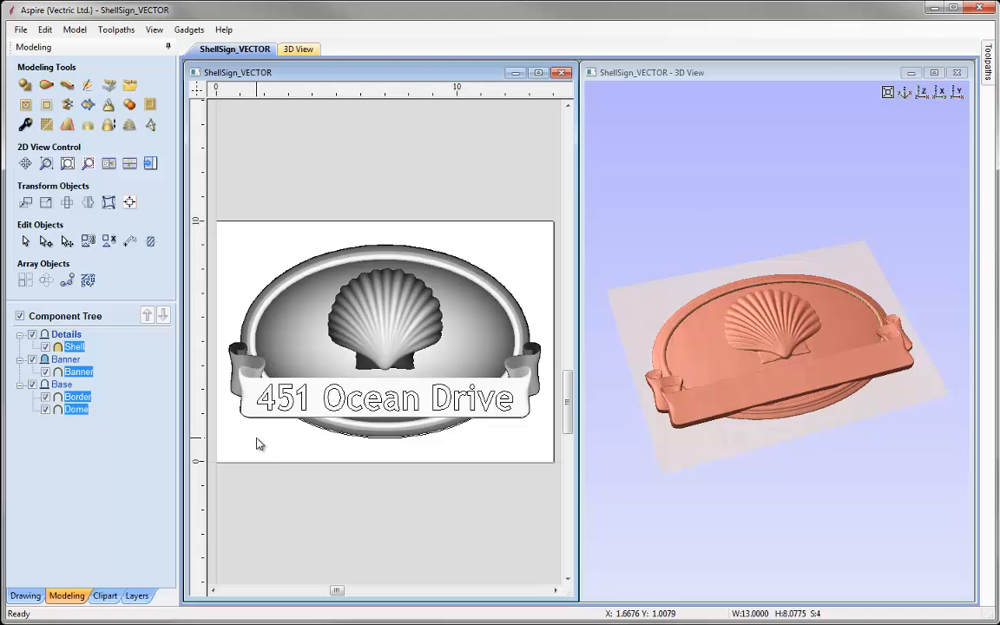
{"action": "left_click", "coordinate": [254, 441]}
{"action": "left_click", "coordinate": [286, 423]}
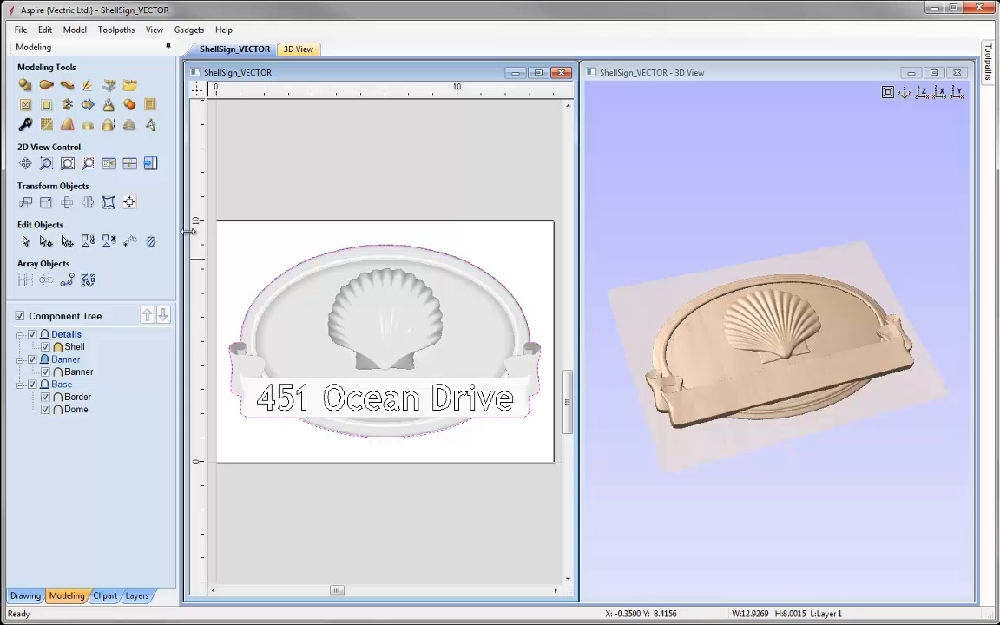
Step: Set up the toolpath material as 0.75 inches thick, with Z zero on its top surface and the XY datum at its lower-left corner
{"action": "left_click", "coordinate": [151, 164]}
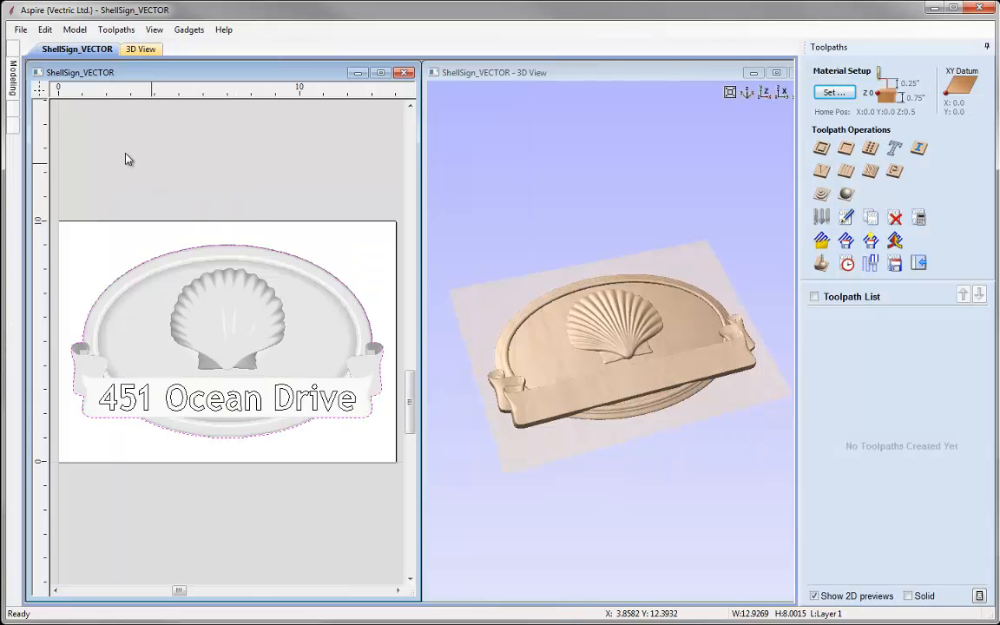
{"action": "mouse_move", "coordinate": [15, 109]}
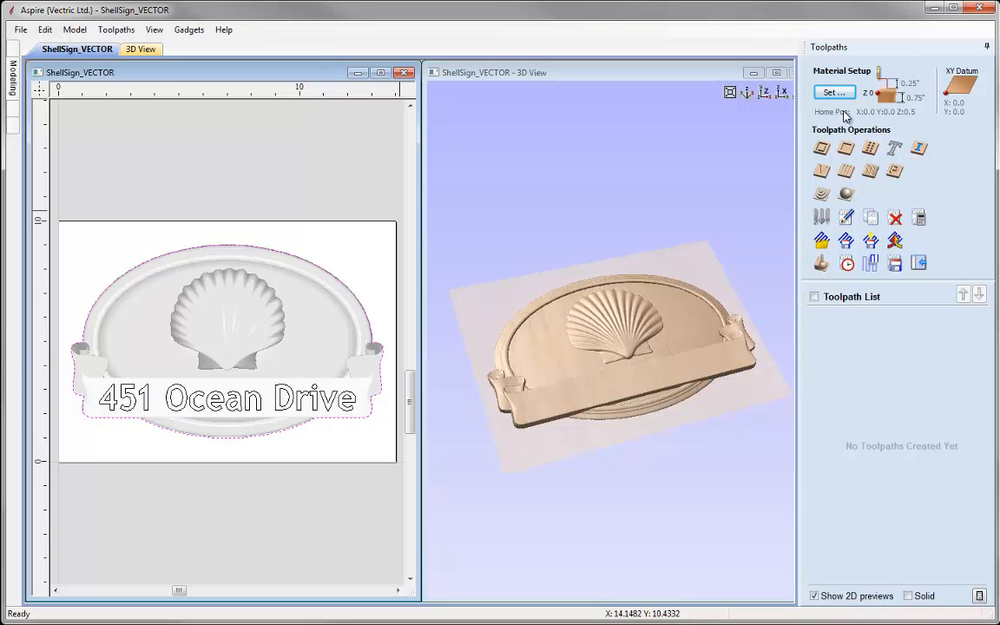
{"action": "left_click", "coordinate": [885, 98]}
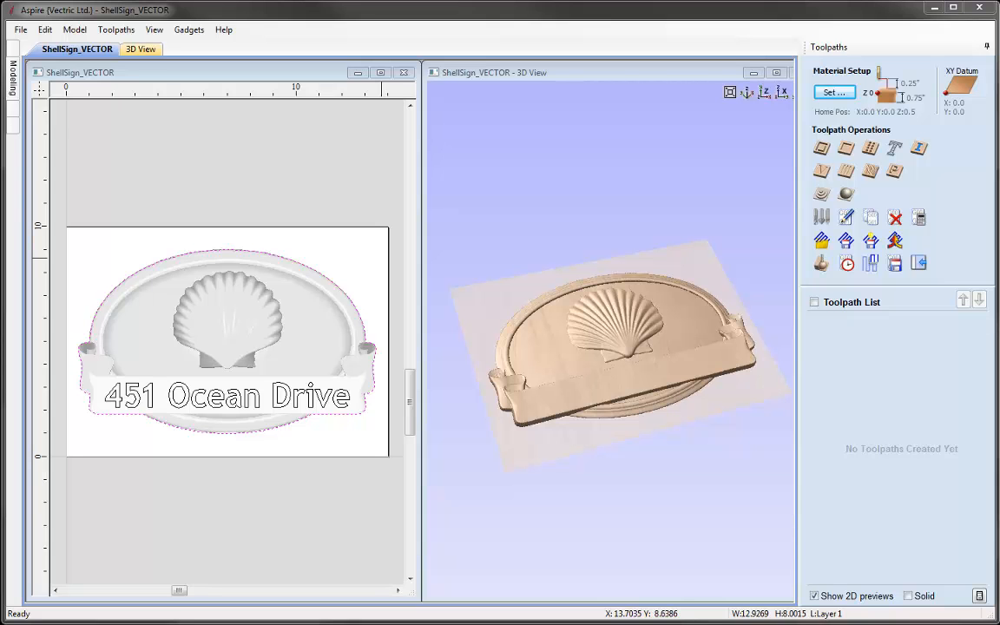
{"action": "left_click", "coordinate": [833, 92]}
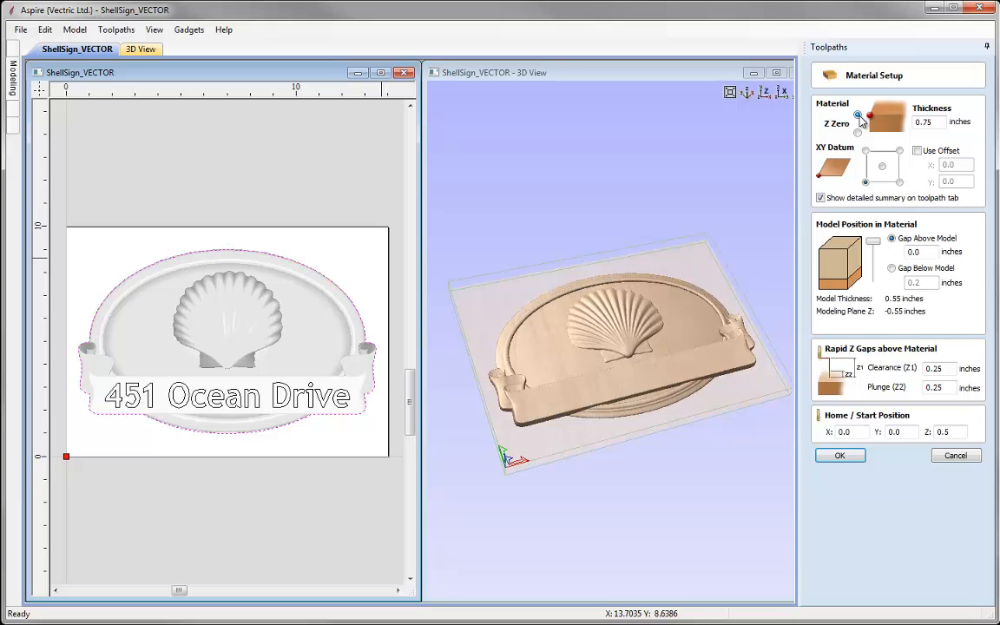
{"action": "left_click", "coordinate": [858, 116]}
{"action": "type", "text": "0.75"}
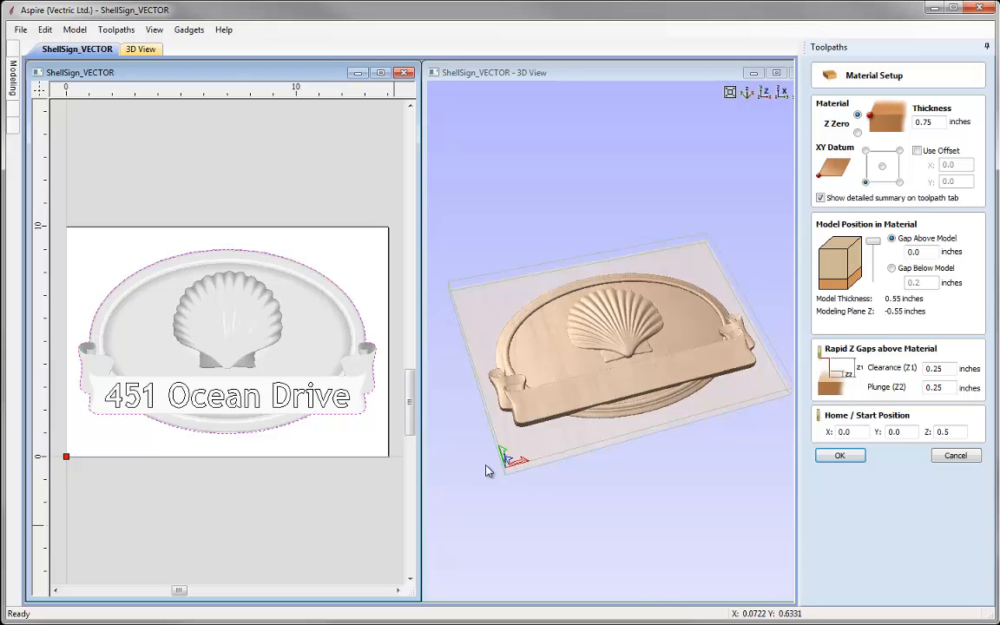
{"action": "left_click", "coordinate": [865, 183]}
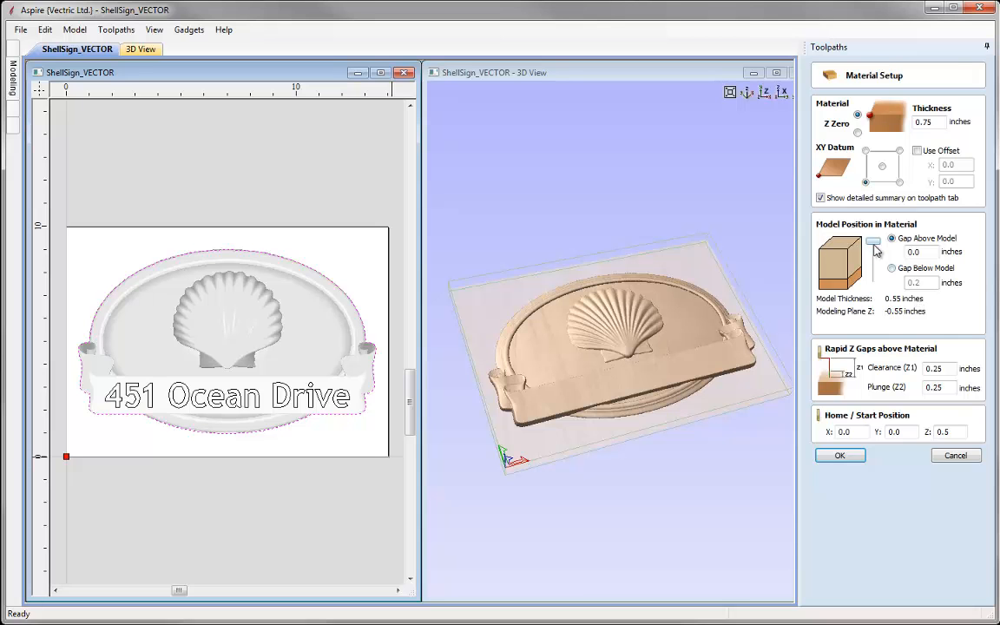
Step: Try lowering the model within the material block to a gap of about 0.14 inches above it
{"action": "left_click_drag", "start_coordinate": [875, 246], "coordinate": [875, 253]}
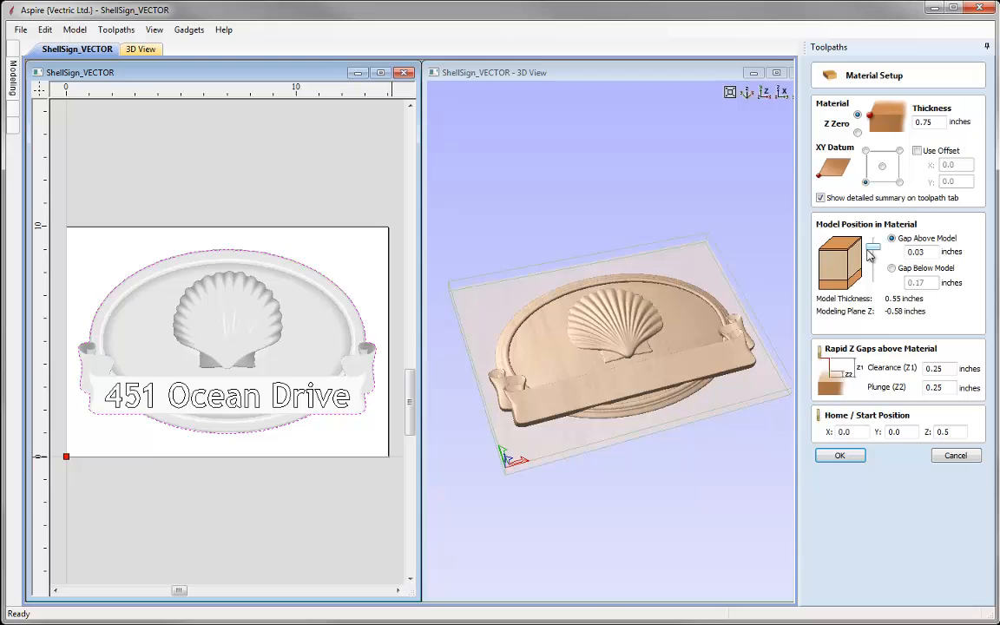
{"action": "left_click_drag", "start_coordinate": [872, 247], "coordinate": [876, 268]}
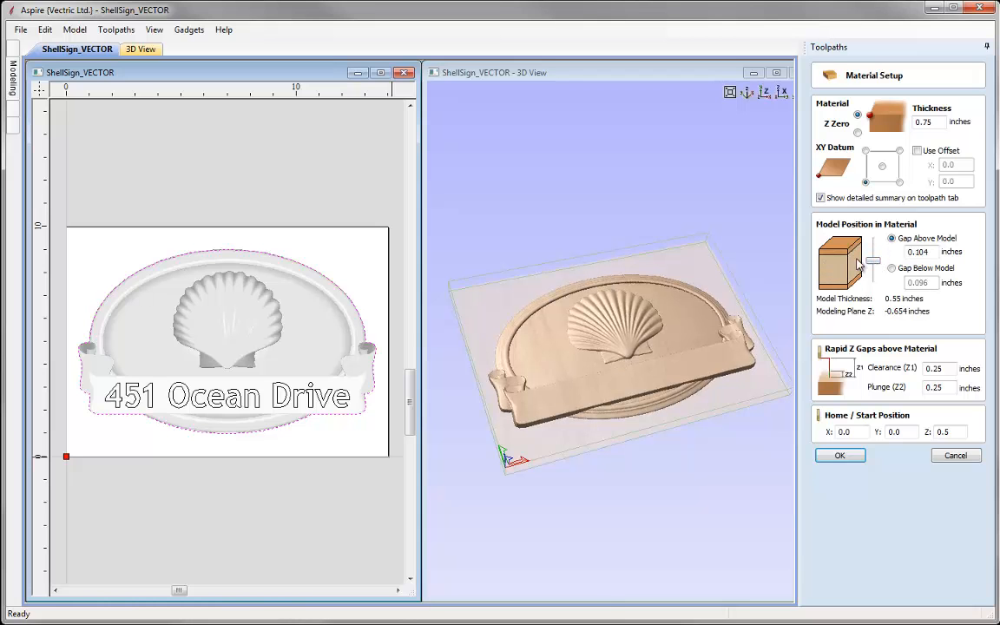
{"action": "left_click_drag", "start_coordinate": [875, 267], "coordinate": [875, 269]}
{"action": "left_click_drag", "start_coordinate": [876, 261], "coordinate": [876, 266]}
Step: Set the gap above the model to 0.05 inches and apply the material setup
{"action": "double_click", "coordinate": [915, 252]}
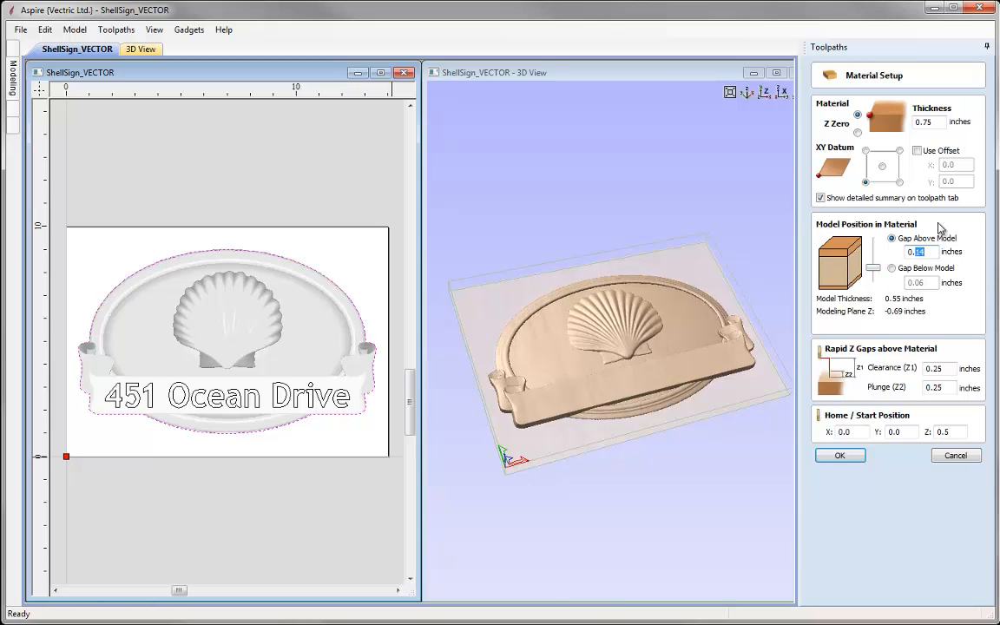
{"action": "type", "text": "0.05"}
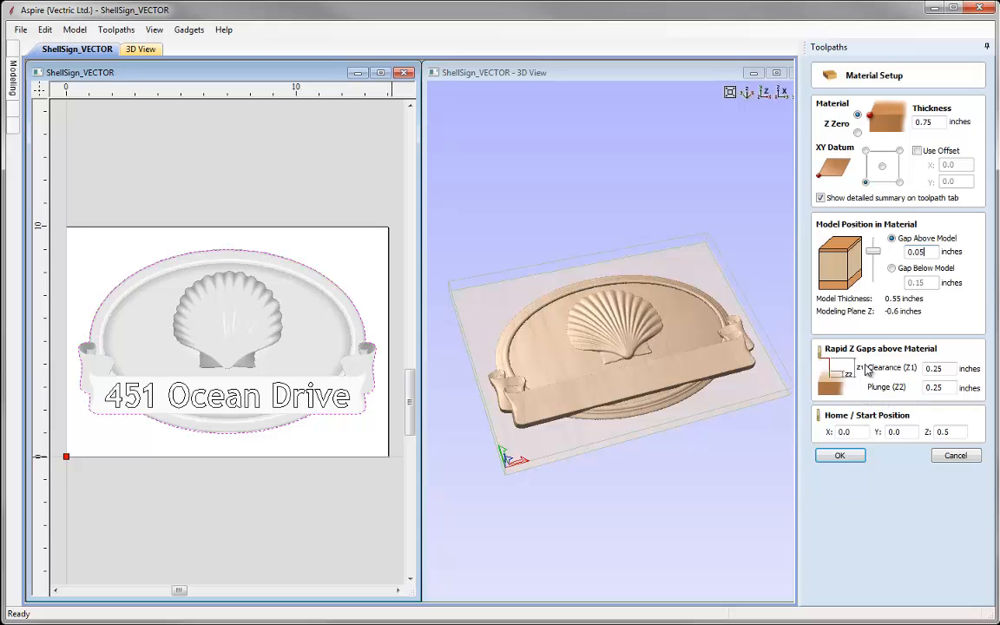
{"action": "left_click", "coordinate": [841, 457]}
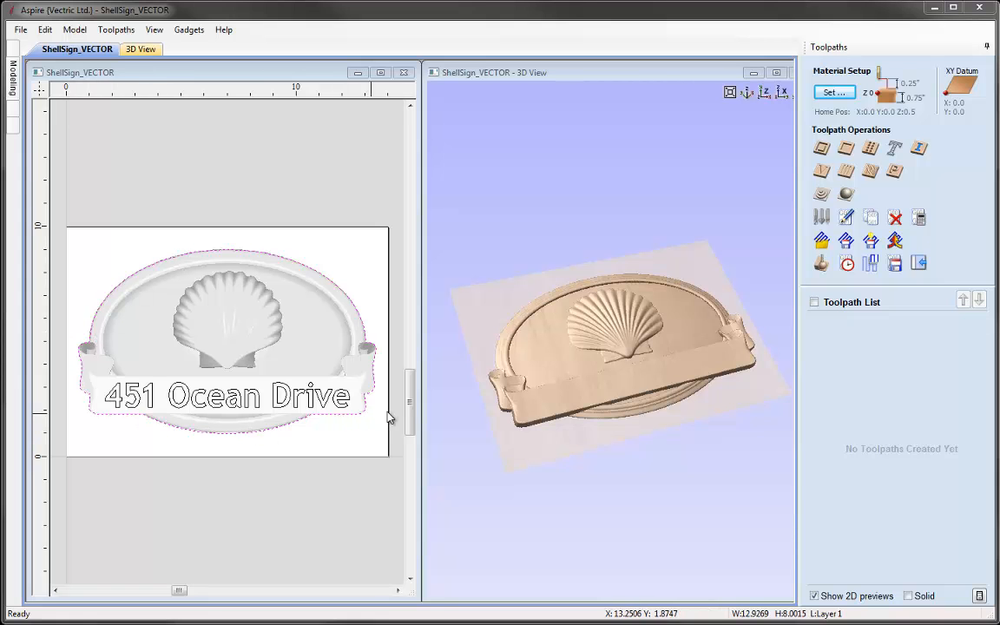
Step: Start a 3D roughing toolpath and choose the imperial 0.25 inch end mill as its tool
{"action": "left_click", "coordinate": [822, 195]}
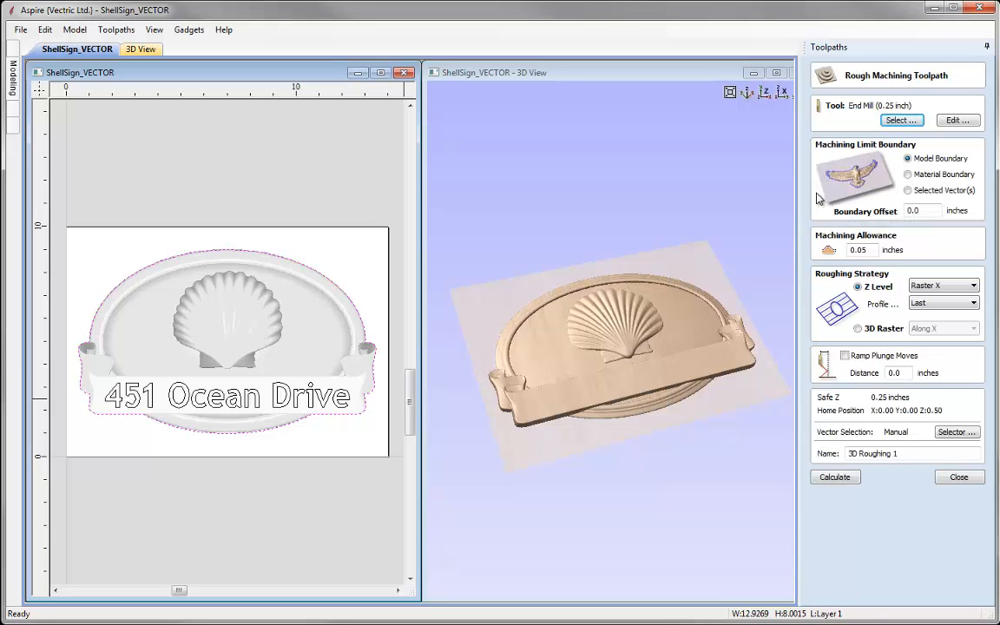
{"action": "left_click", "coordinate": [902, 121]}
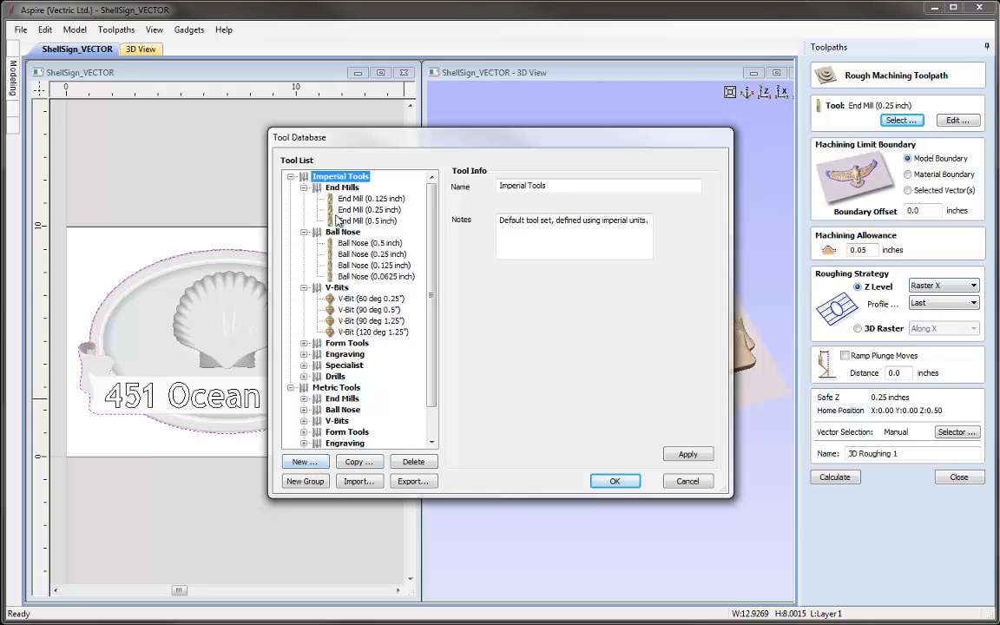
{"action": "left_click", "coordinate": [370, 211]}
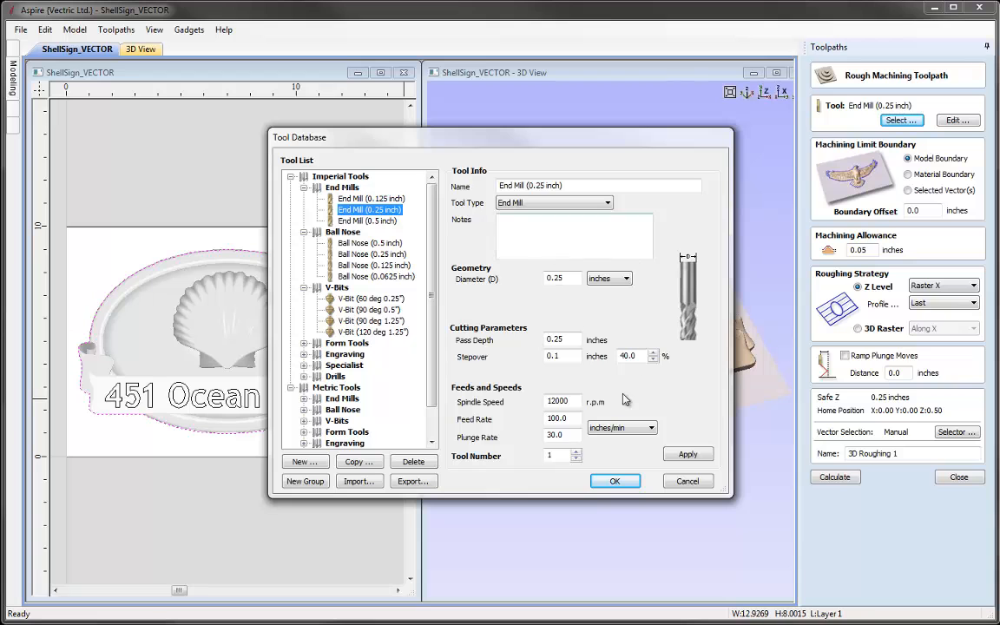
{"action": "left_click", "coordinate": [614, 481]}
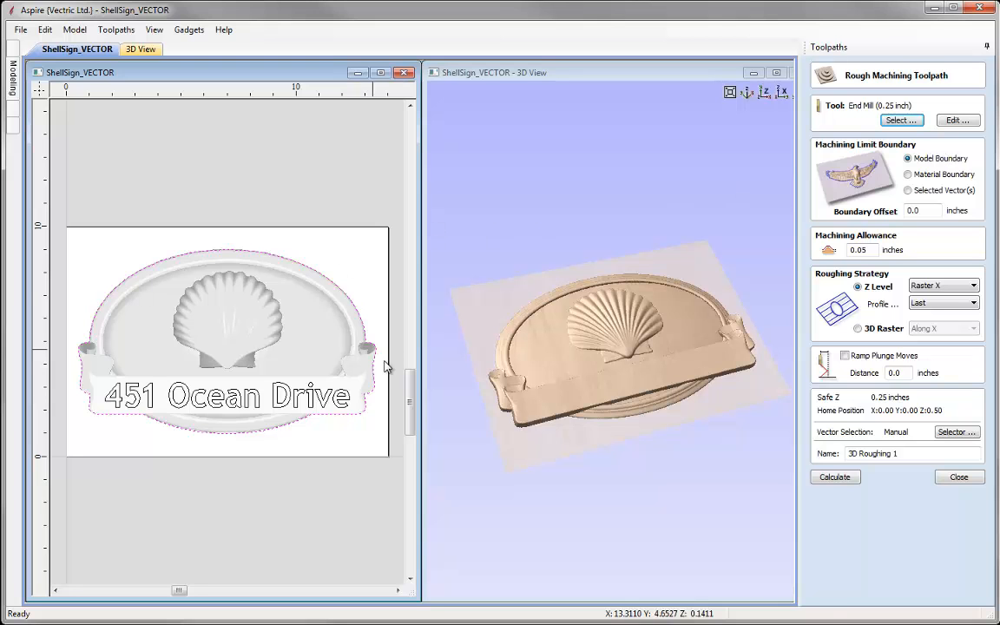
Step: Limit roughing to the selected outline with 0.18 inch boundary offset and 0.03 inch machining allowance, name it 3D Roughing Sign and calculate it
{"action": "left_click", "coordinate": [908, 191]}
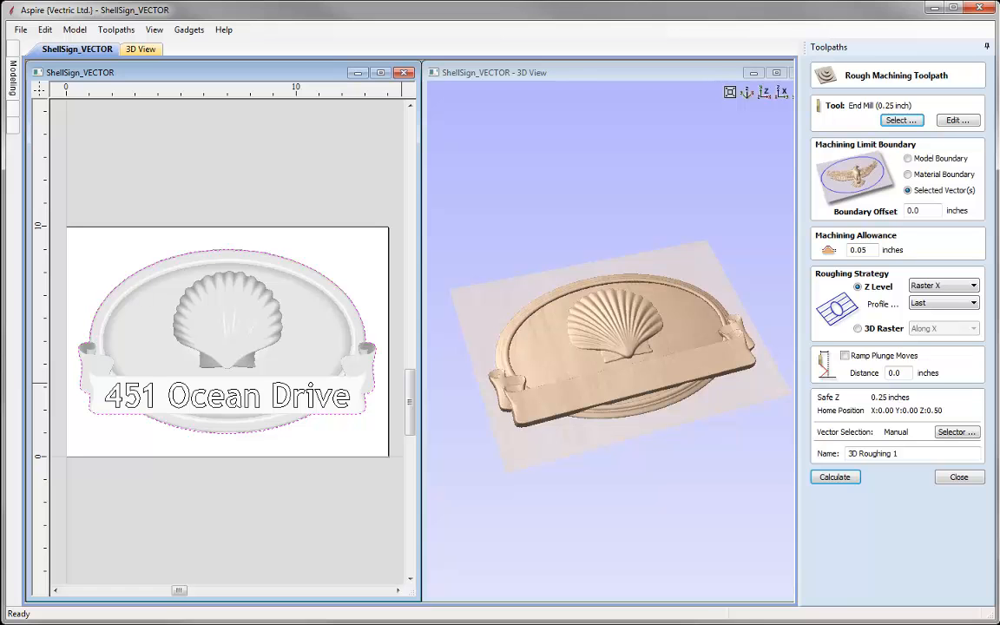
{"action": "left_click", "coordinate": [659, 364]}
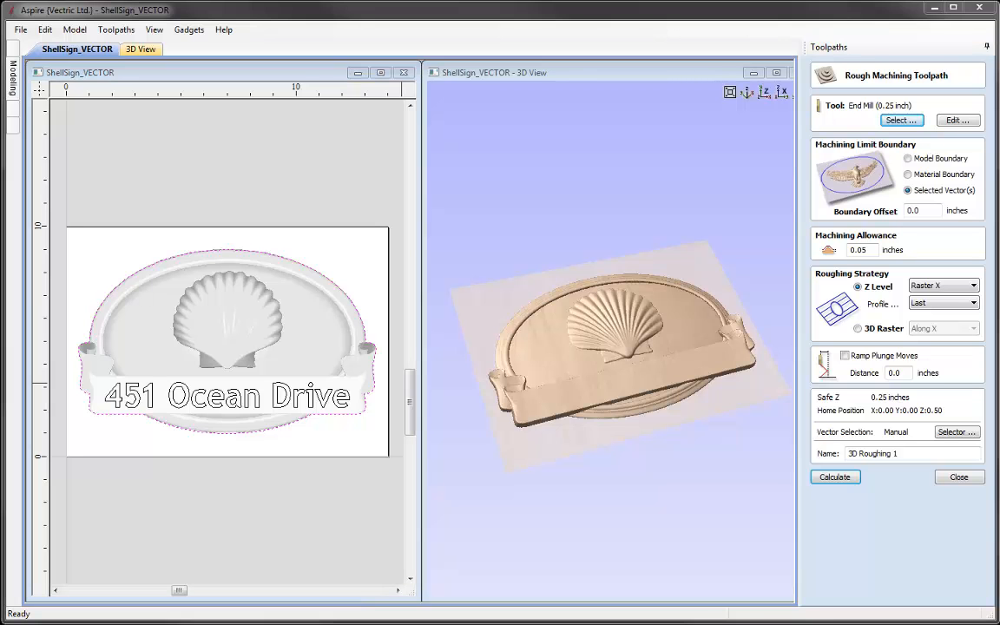
{"action": "double_click", "coordinate": [912, 210]}
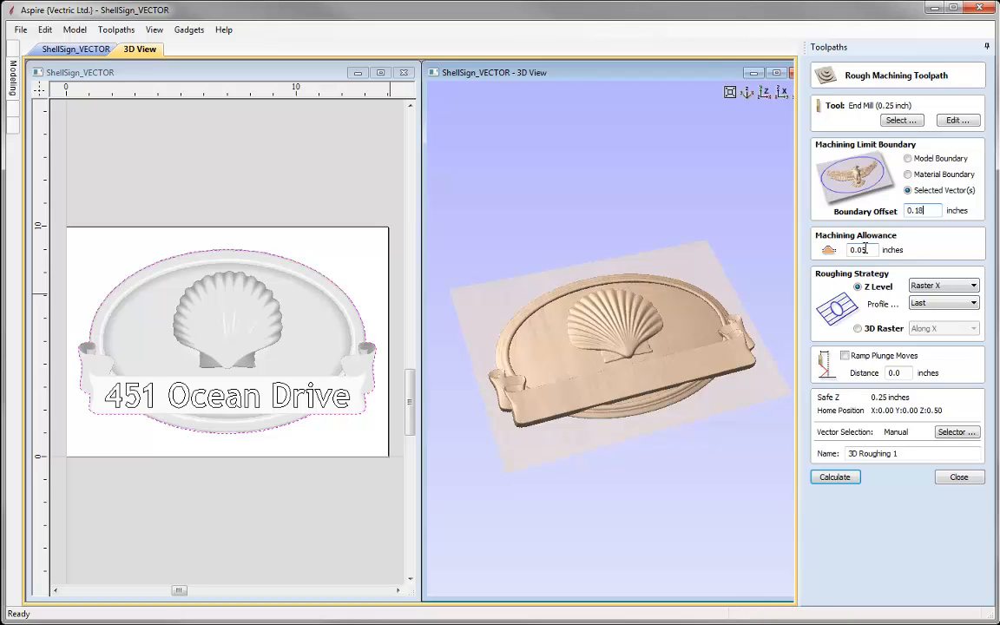
{"action": "left_click_drag", "start_coordinate": [870, 249], "coordinate": [859, 249]}
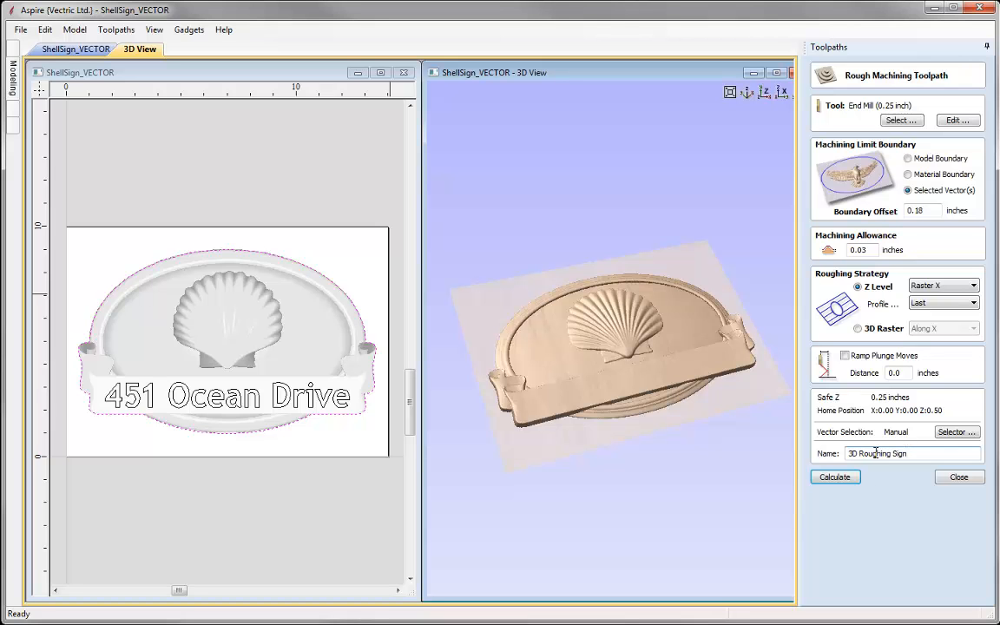
{"action": "left_click", "coordinate": [834, 476]}
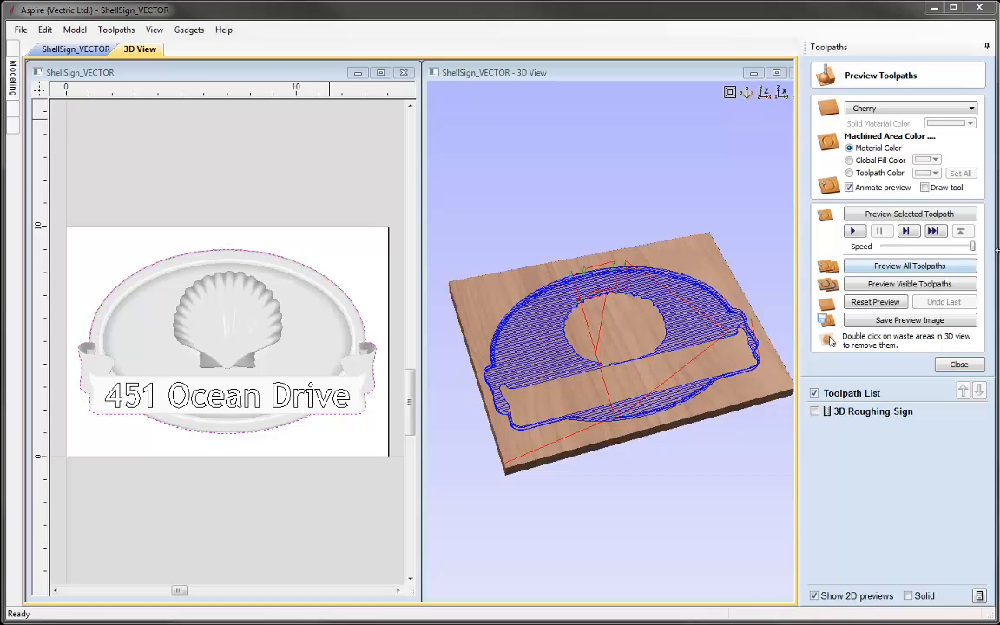
Step: Preview the roughing toolpath in Cherry material, inspect the cut from another angle and close the preview
{"action": "left_click", "coordinate": [936, 115]}
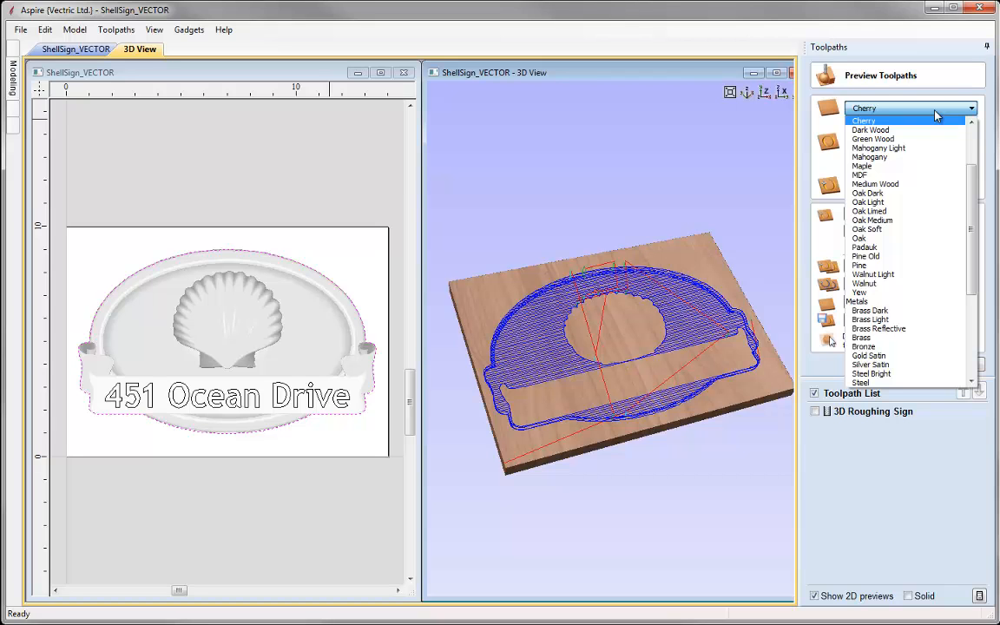
{"action": "left_click", "coordinate": [920, 122]}
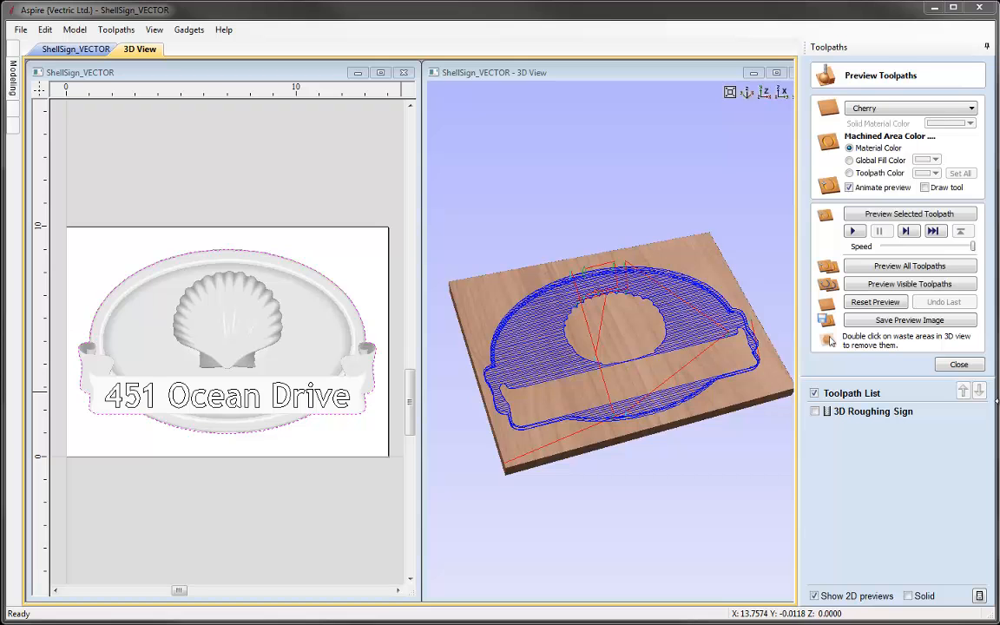
{"action": "left_click", "coordinate": [900, 215]}
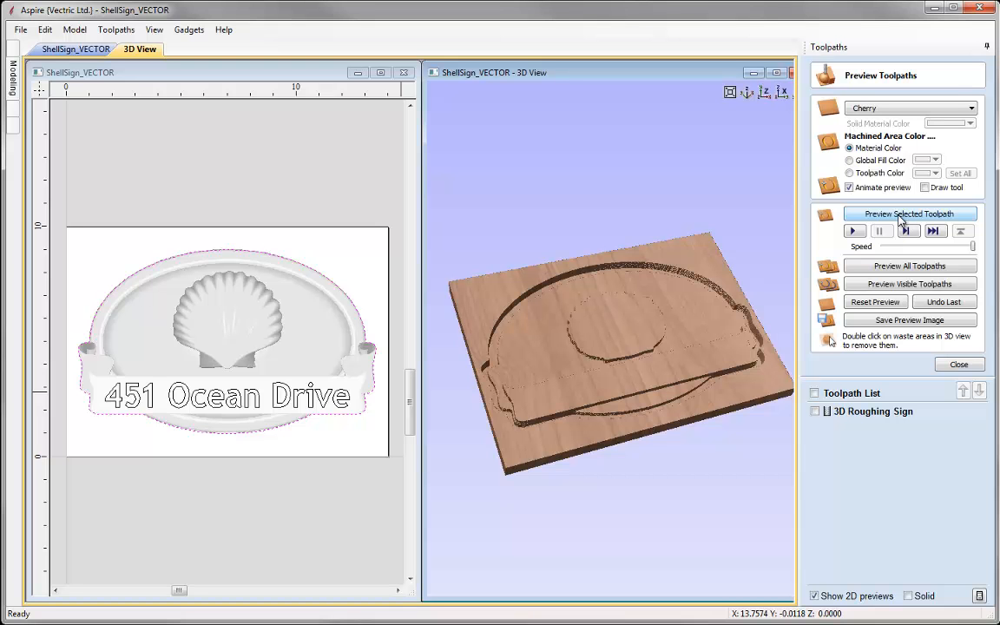
{"action": "left_click_drag", "start_coordinate": [636, 424], "coordinate": [634, 373]}
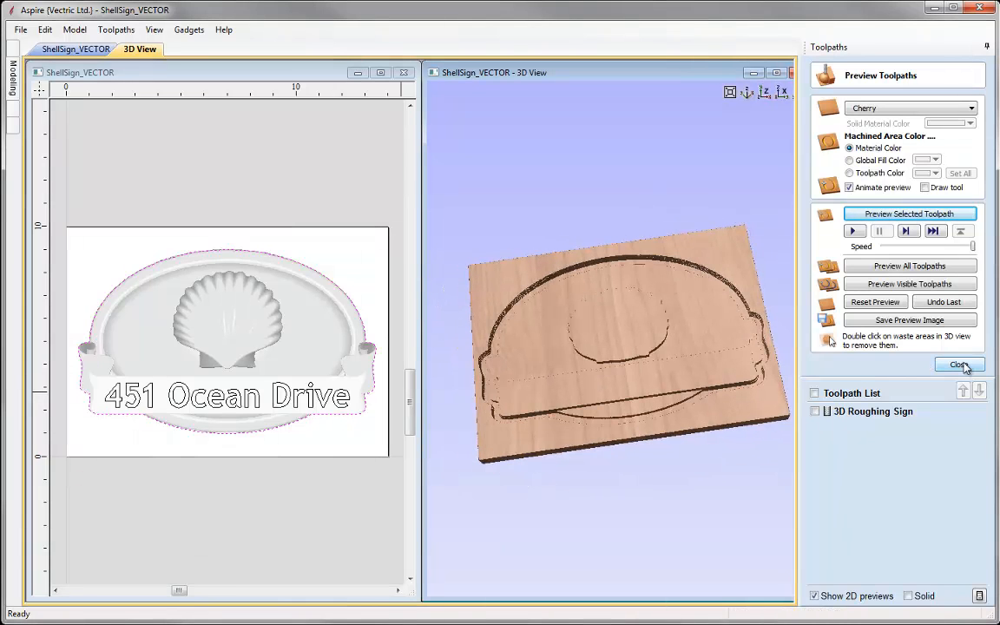
{"action": "left_click", "coordinate": [959, 364]}
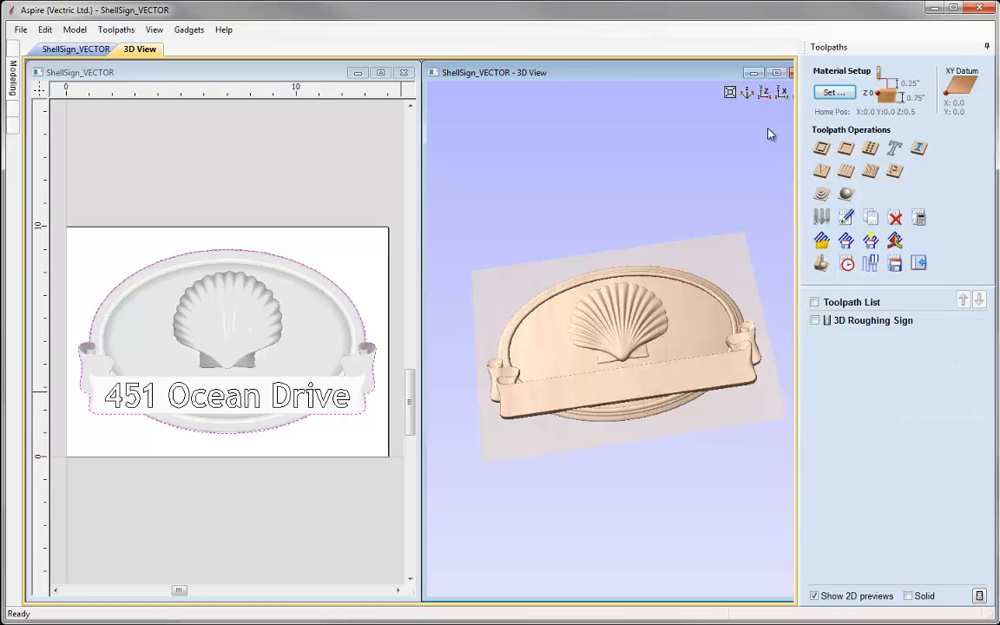
Step: Start a 3D finishing toolpath with the imperial 0.125 inch ball nose and a 0.08 inch boundary offset around the selected outline
{"action": "left_click", "coordinate": [746, 95]}
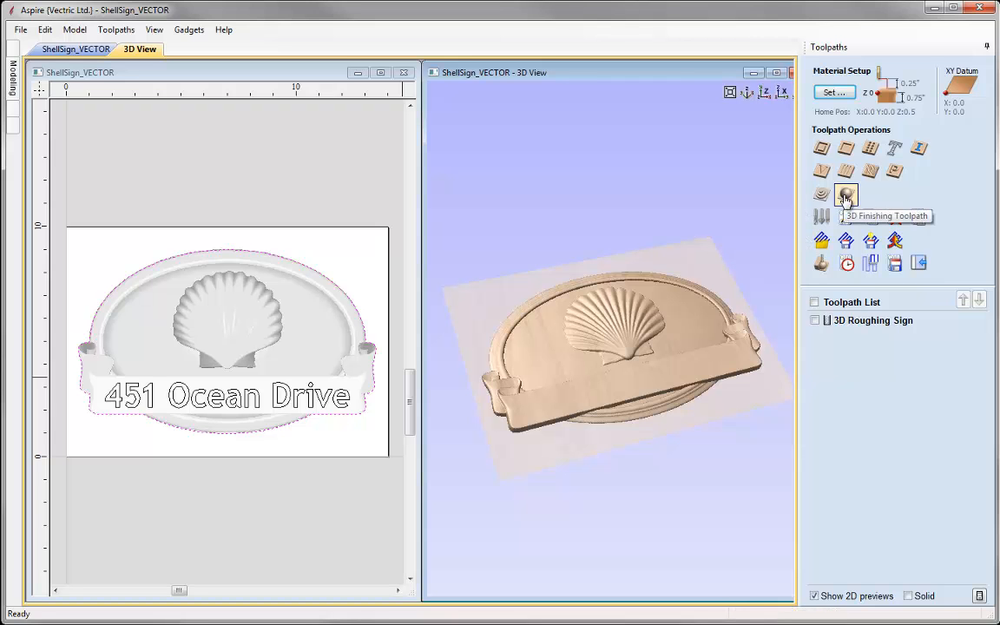
{"action": "left_click", "coordinate": [845, 197]}
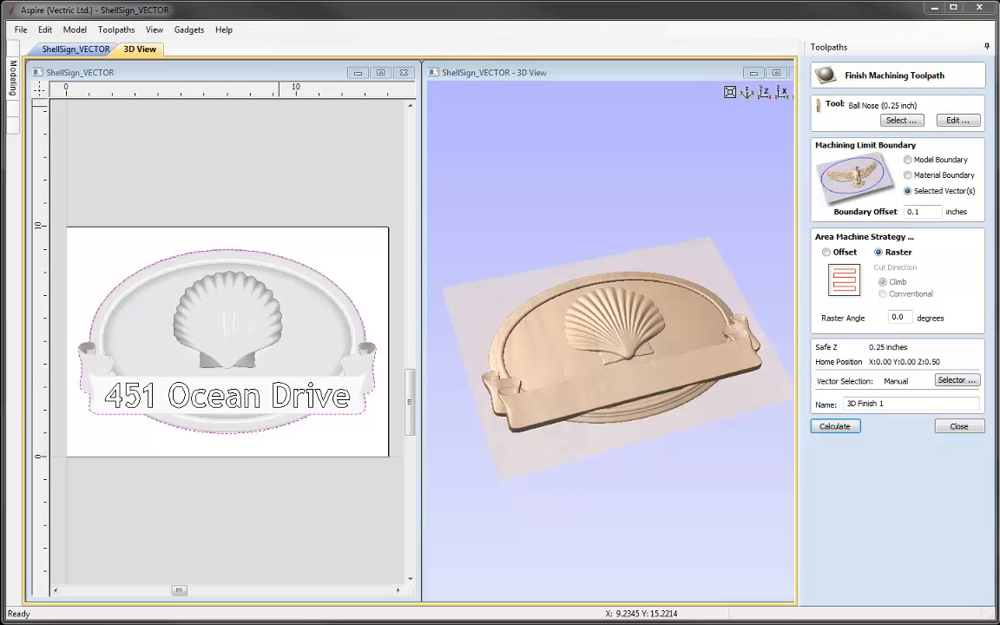
{"action": "left_click", "coordinate": [900, 120]}
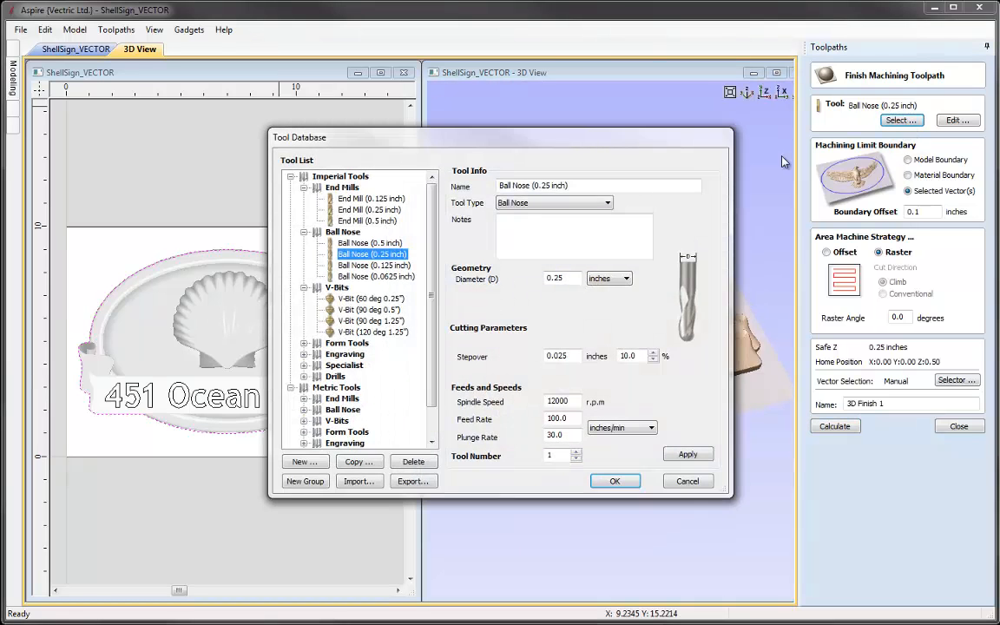
{"action": "left_click", "coordinate": [371, 265]}
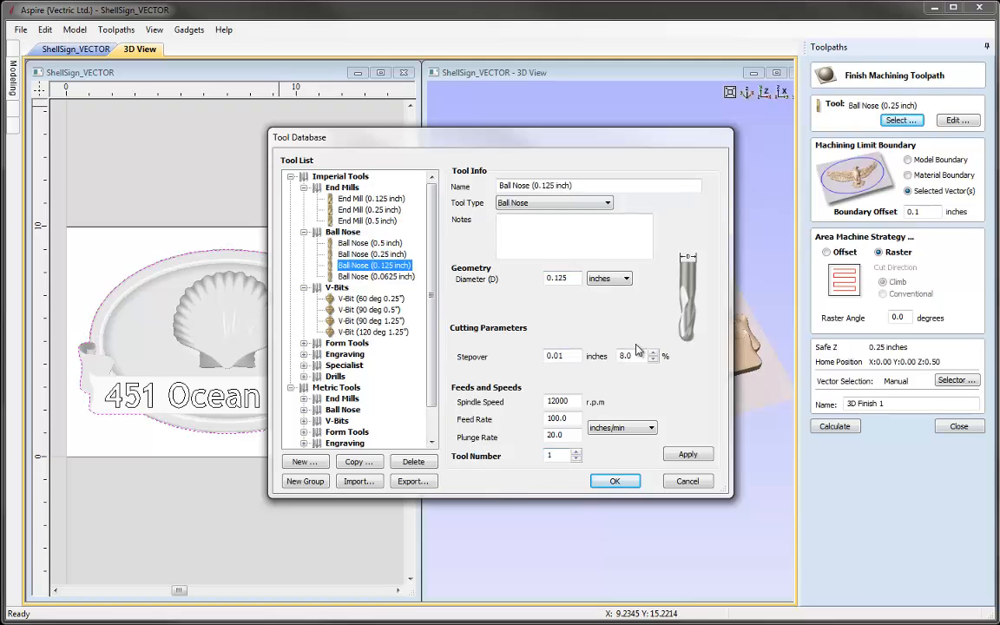
{"action": "left_click", "coordinate": [614, 482]}
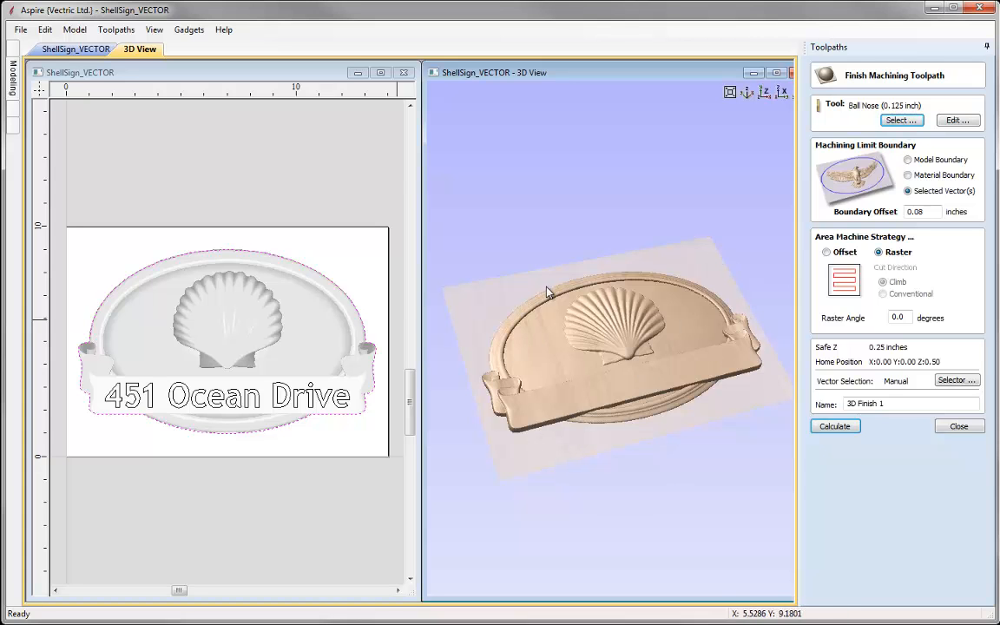
Step: Set the finishing raster angle to 90 degrees, name the toolpath 3D Finish Sign and calculate it
{"action": "double_click", "coordinate": [906, 316]}
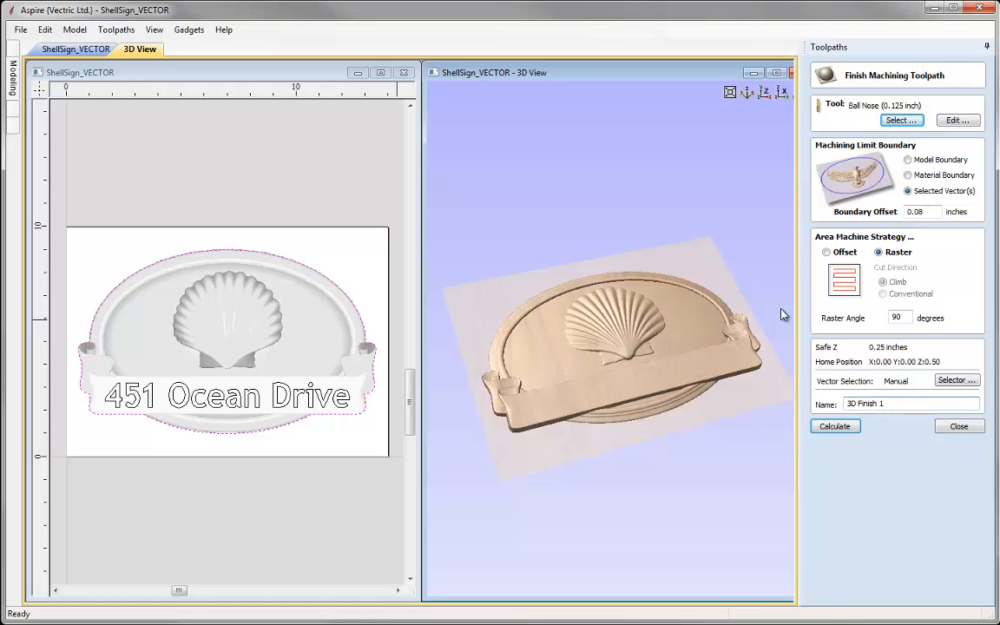
{"action": "key", "text": "BackSpace"}
{"action": "type", "text": "Sign"}
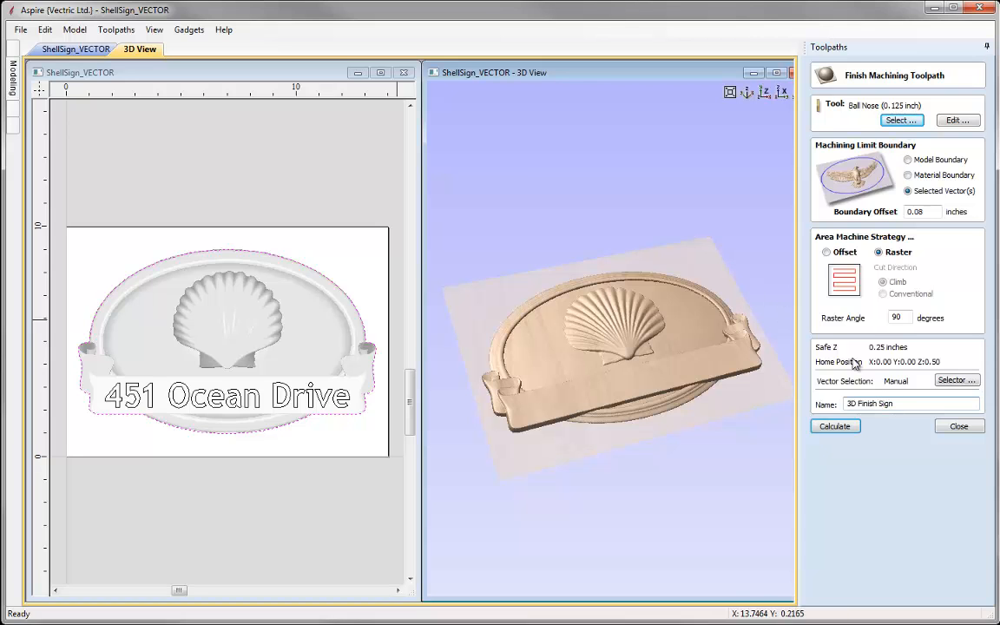
{"action": "left_click", "coordinate": [853, 428]}
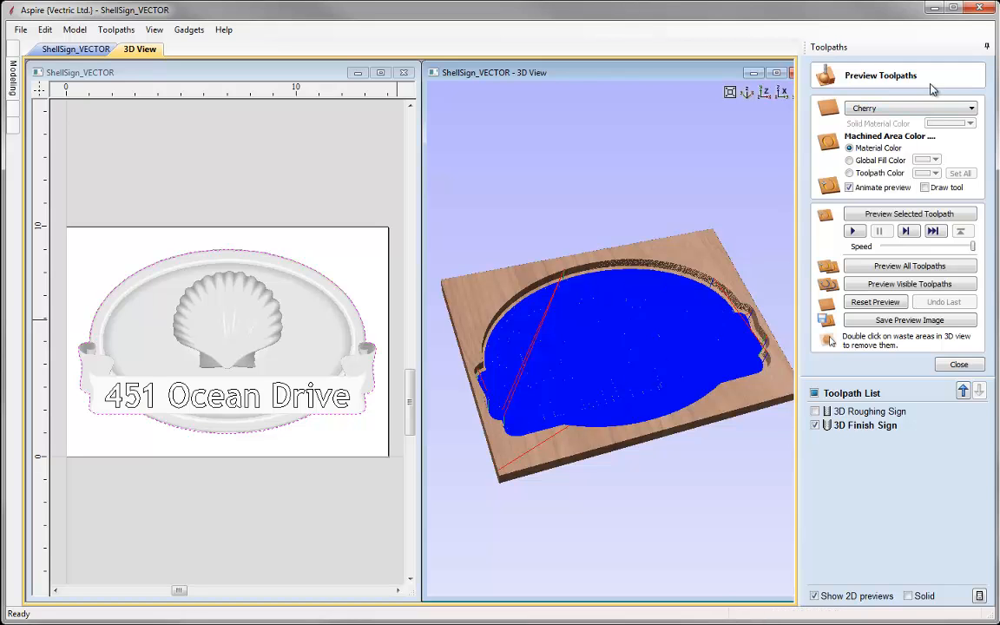
Step: Preview the finishing toolpath, inspect the carved shell and banner in an enlarged 3D view, and close the preview
{"action": "left_click", "coordinate": [916, 214]}
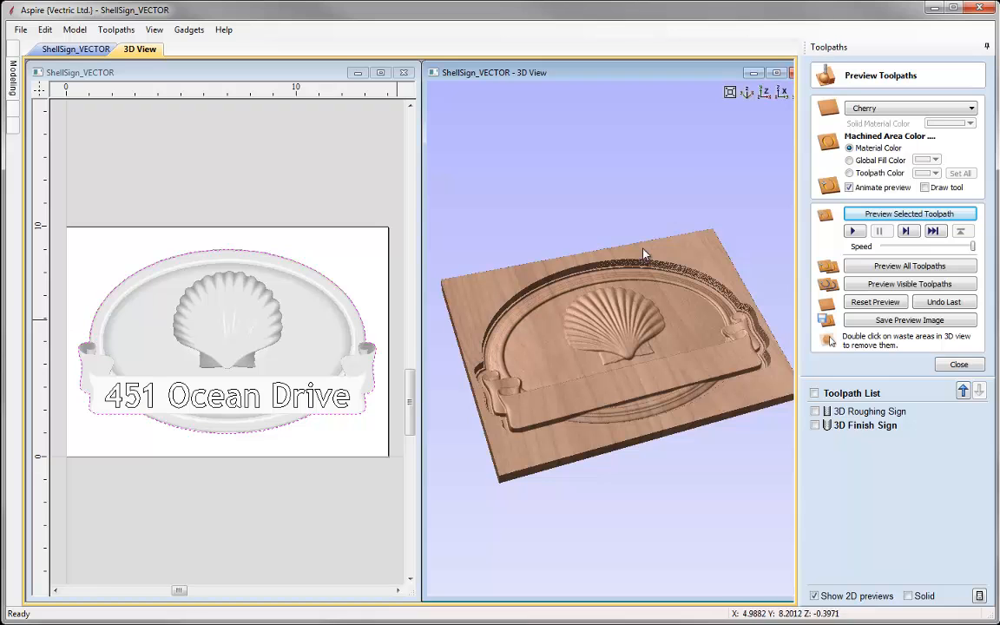
{"action": "left_click", "coordinate": [776, 72]}
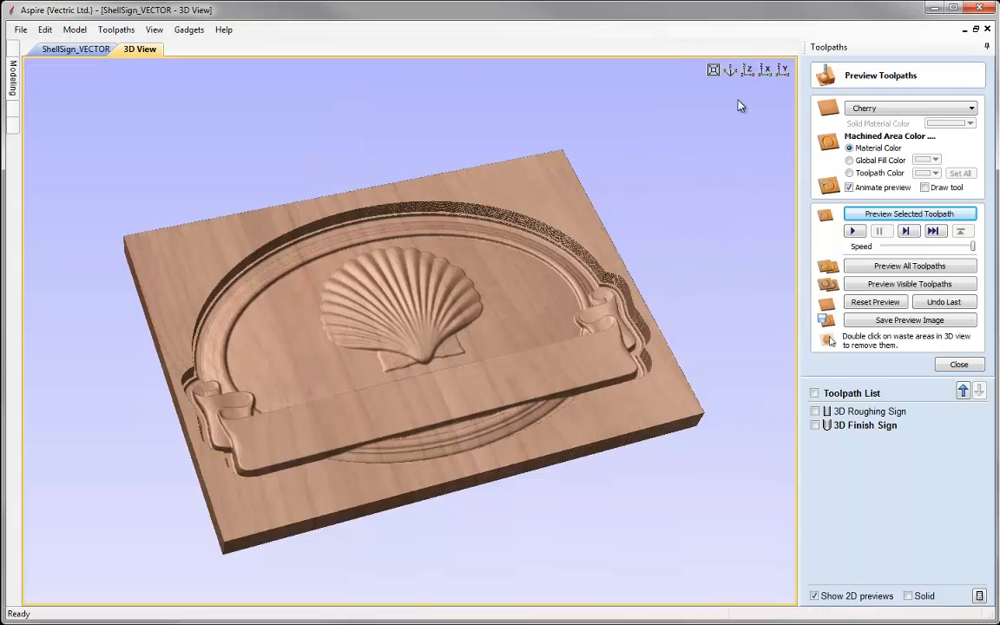
{"action": "left_click_drag", "start_coordinate": [449, 261], "coordinate": [347, 293]}
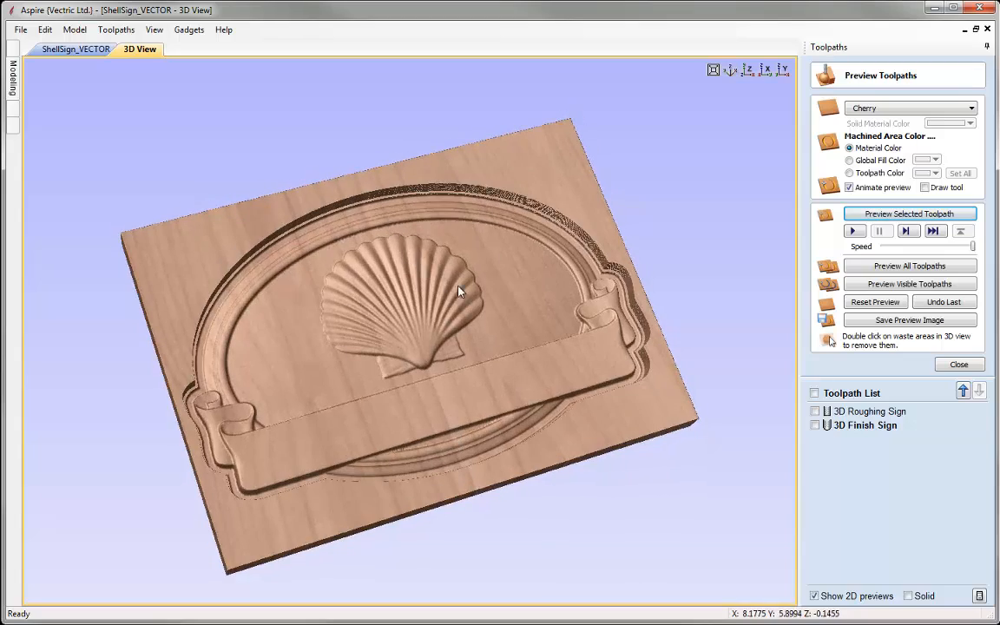
{"action": "left_click_drag", "start_coordinate": [397, 419], "coordinate": [312, 340]}
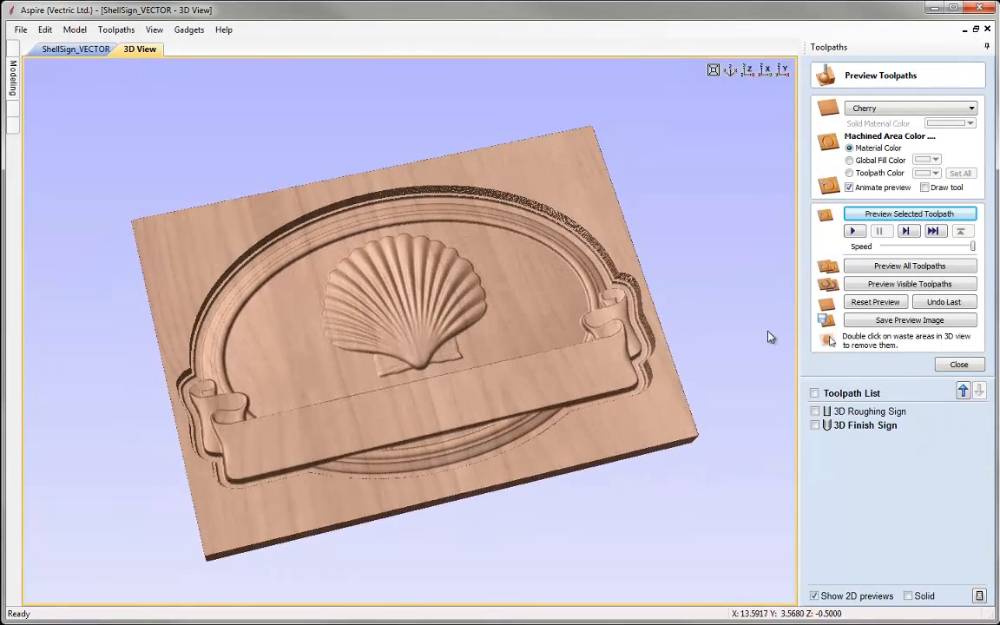
{"action": "left_click", "coordinate": [957, 364]}
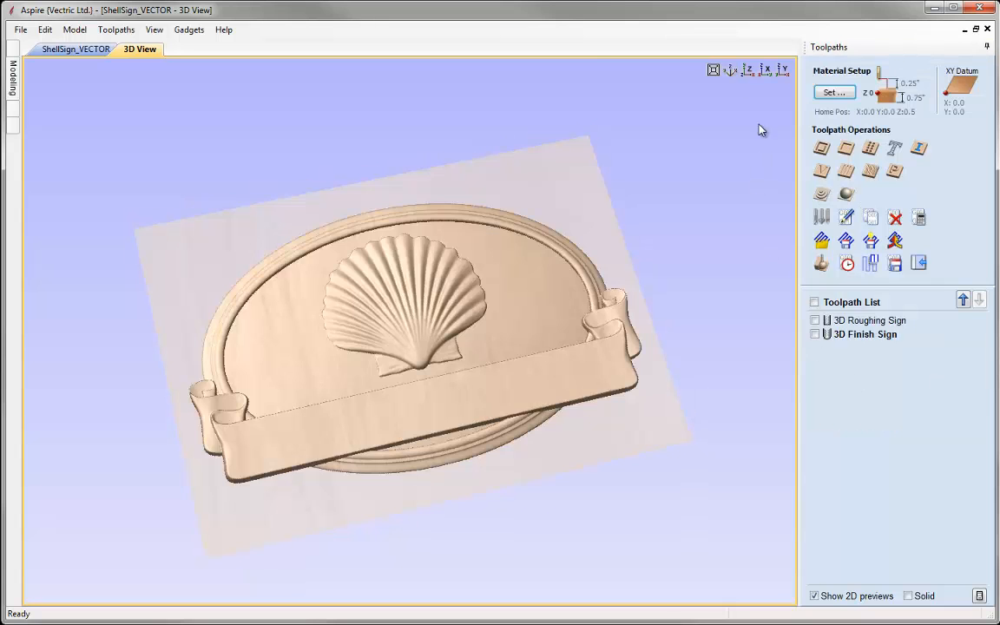
Step: Tile the 2D and 3D views side by side and select the lettering on the banner
{"action": "left_click", "coordinate": [727, 67]}
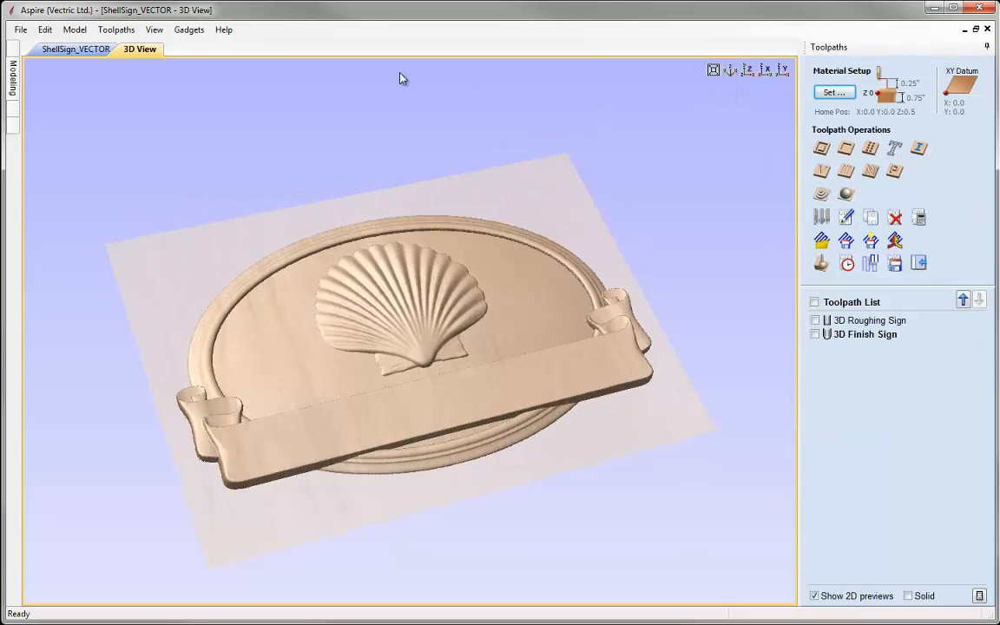
{"action": "left_click", "coordinate": [154, 31]}
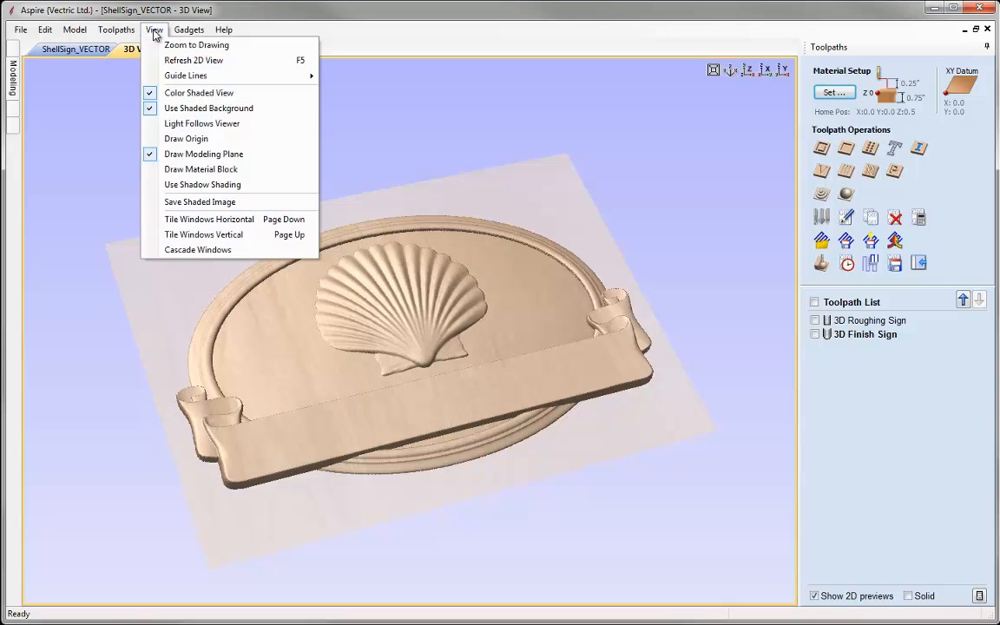
{"action": "left_click", "coordinate": [231, 234]}
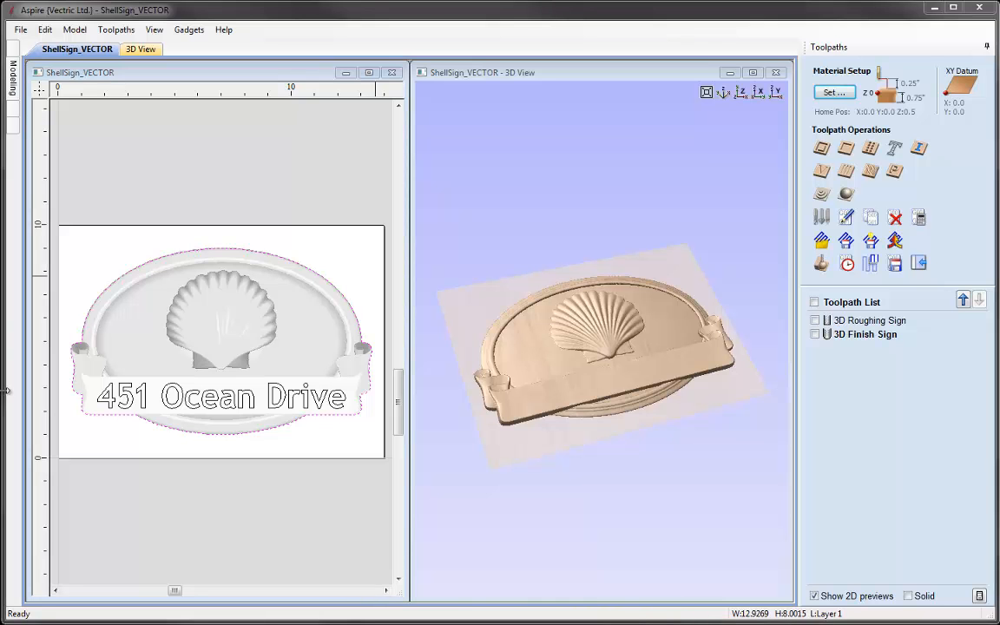
{"action": "left_click", "coordinate": [286, 408]}
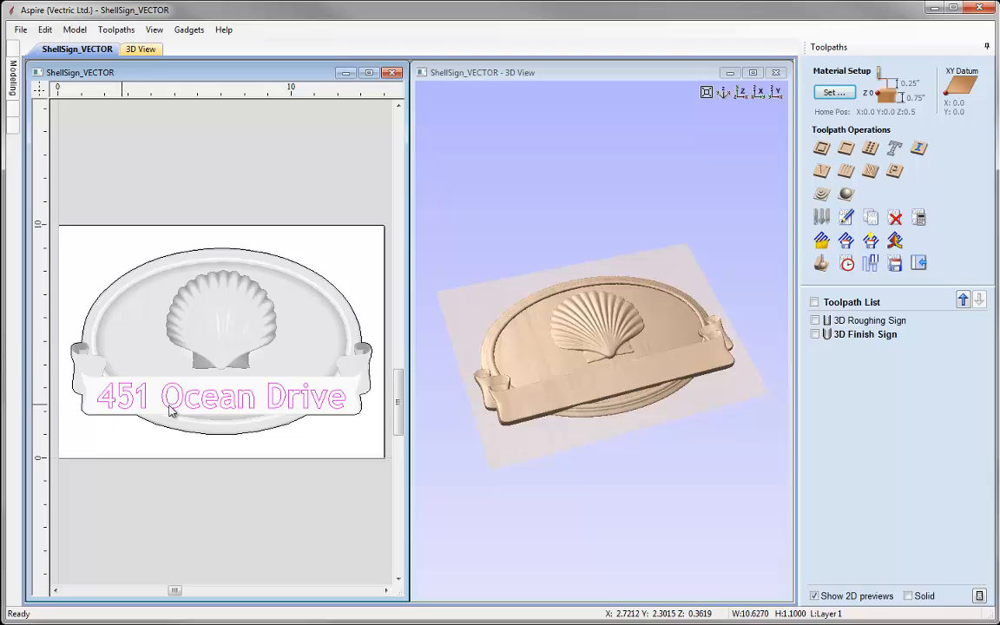
Step: Start a V-carve toolpath for the lettering and choose the imperial 90 degree 0.5 inch V-bit as its tool
{"action": "left_click", "coordinate": [819, 173]}
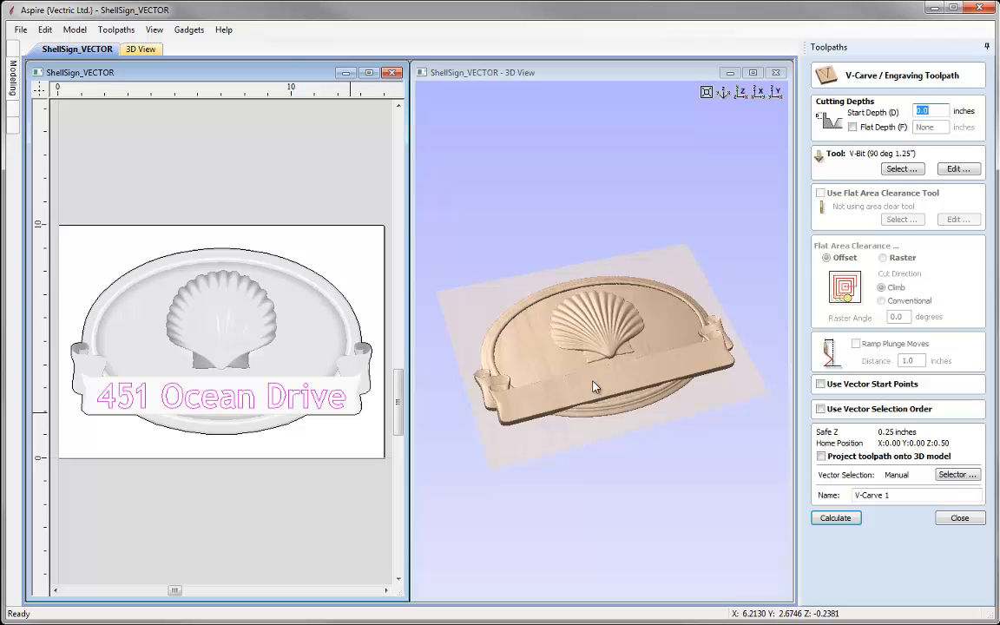
{"action": "left_click", "coordinate": [902, 168]}
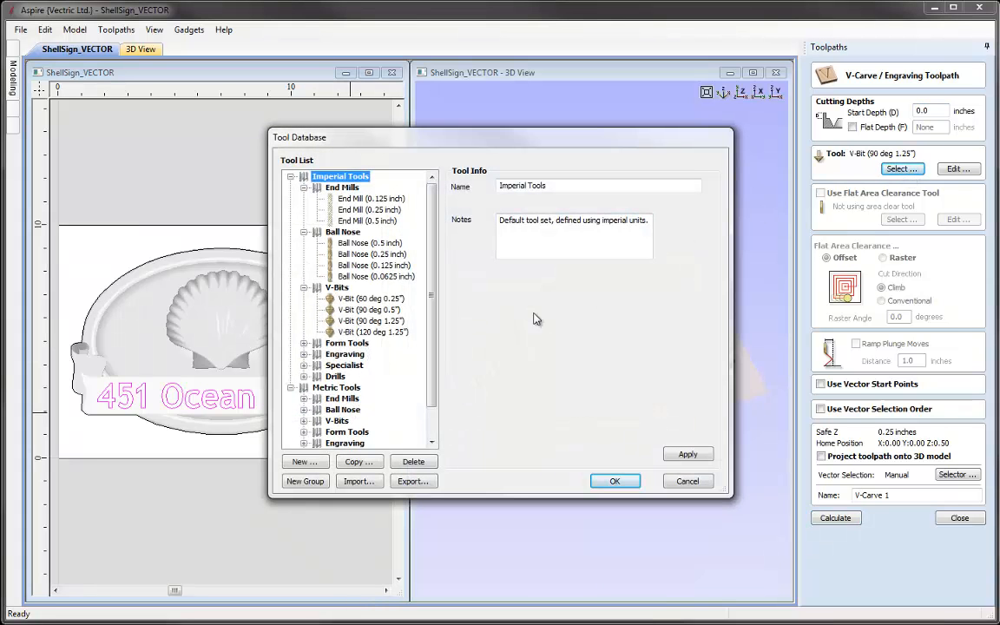
{"action": "left_click", "coordinate": [381, 310]}
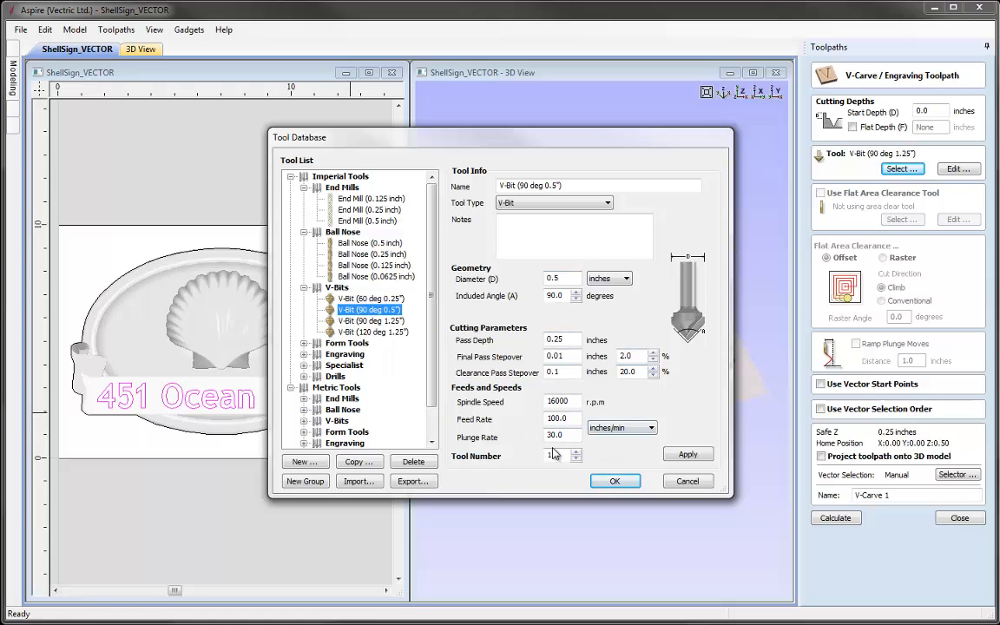
{"action": "left_click", "coordinate": [615, 482]}
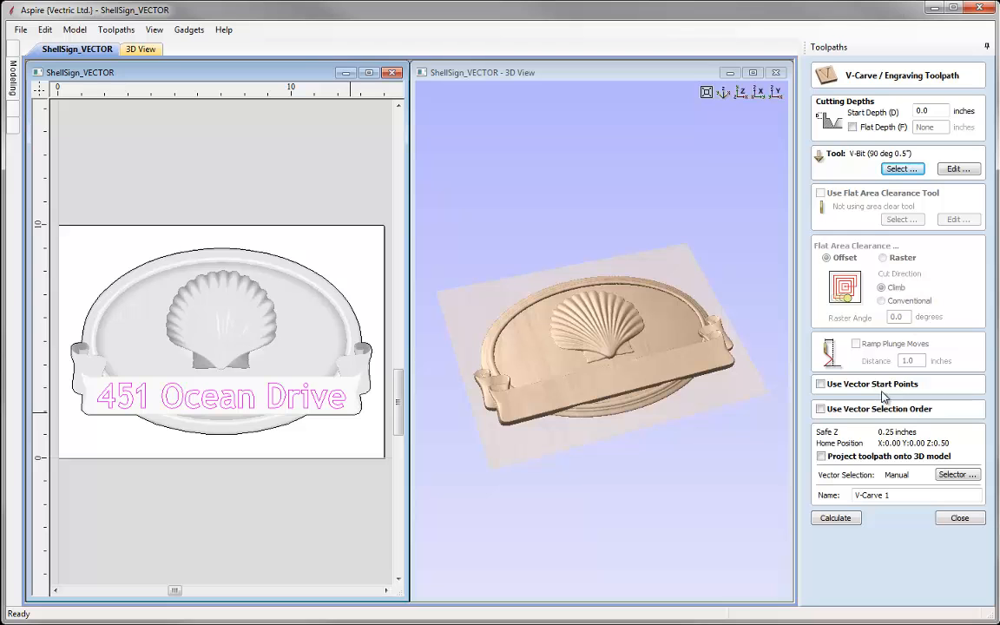
Step: Project the V-carve toolpath onto the 3D model, name it V-Carve Sign and calculate it
{"action": "left_click", "coordinate": [821, 456]}
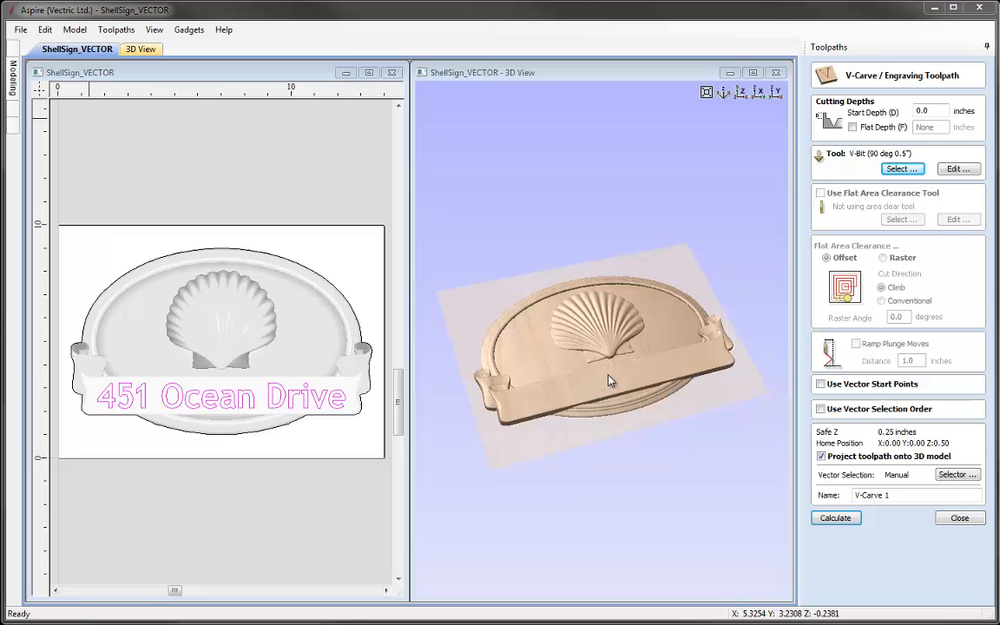
{"action": "left_click", "coordinate": [893, 495]}
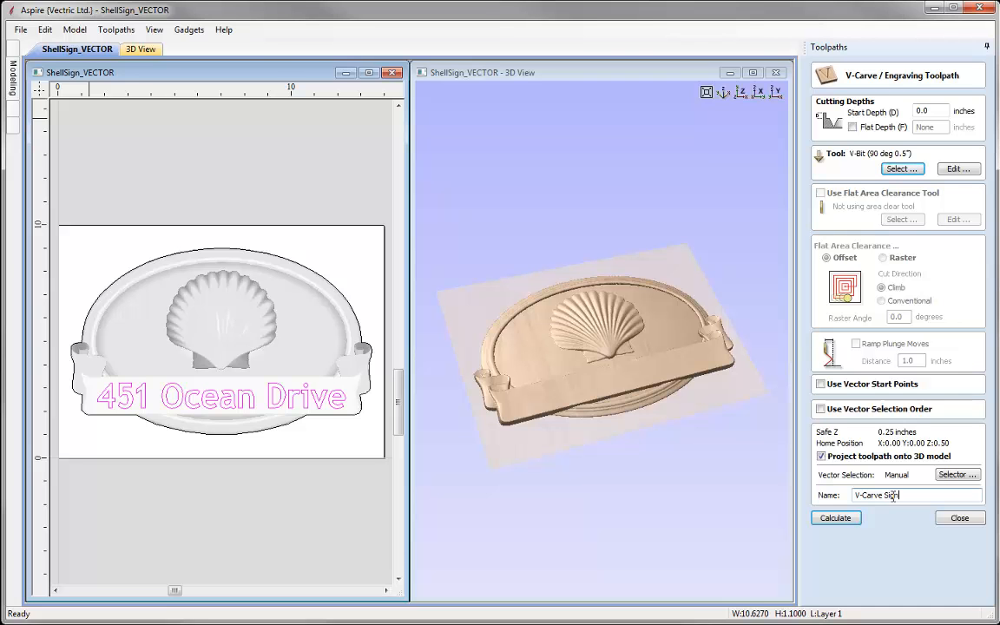
{"action": "left_click", "coordinate": [834, 518]}
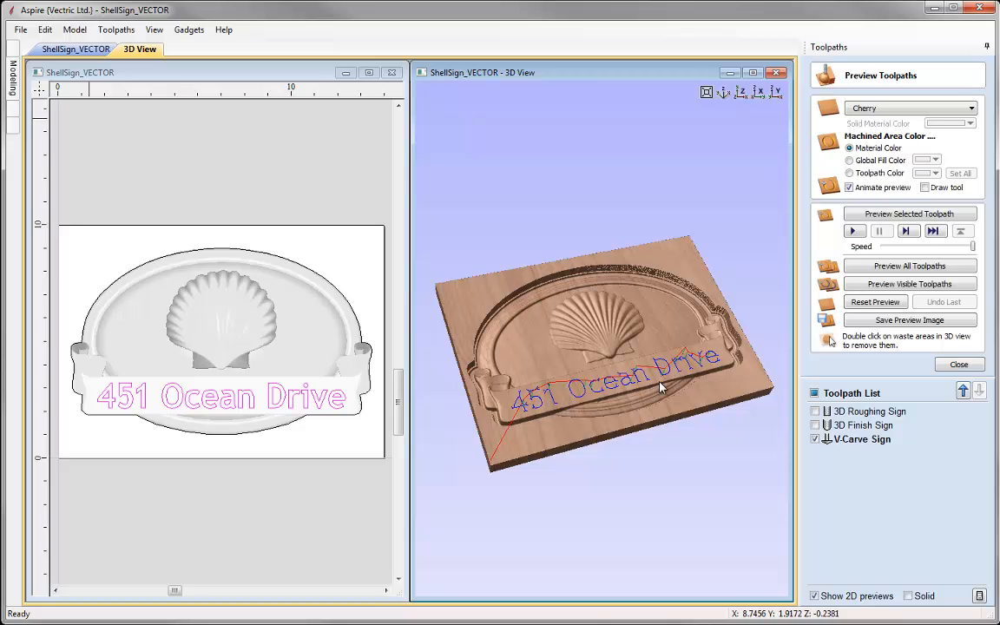
Step: Preview the V-carve toolpath, inspect the carved lettering from several angles in an enlarged 3D view, and close the preview
{"action": "left_click", "coordinate": [905, 215]}
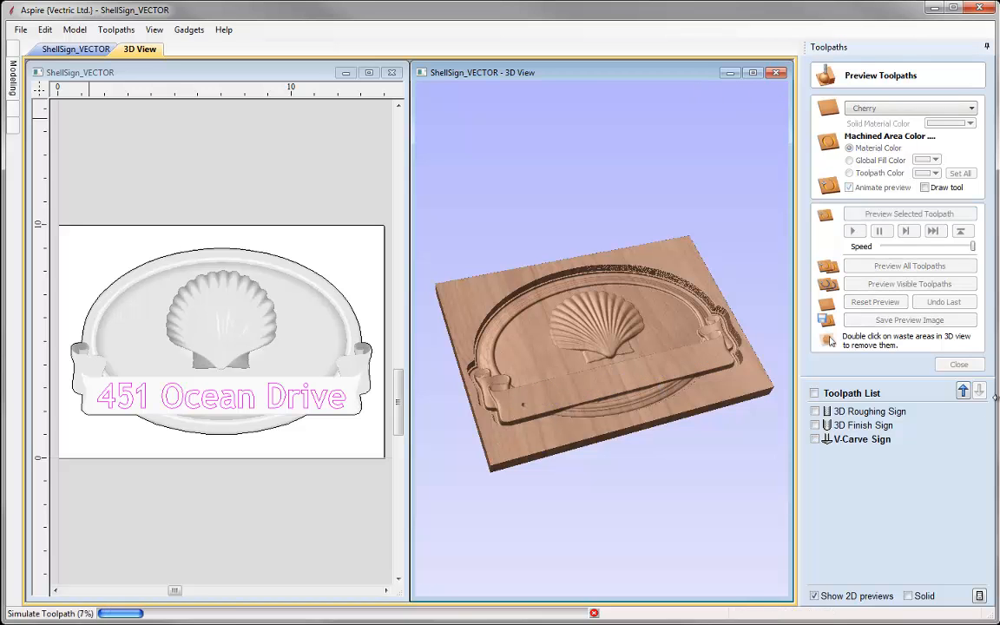
{"action": "left_click", "coordinate": [753, 73]}
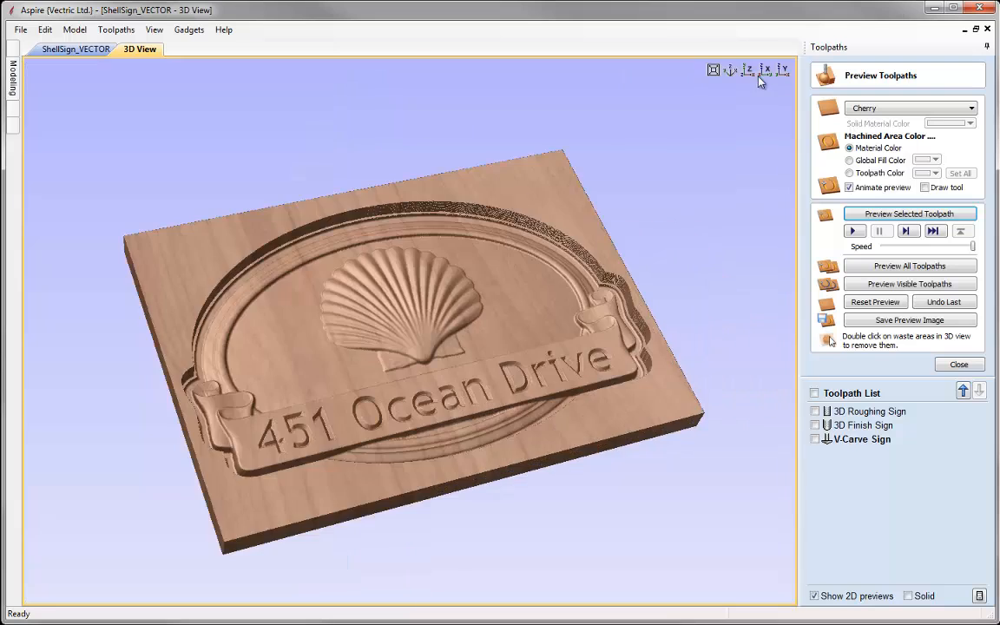
{"action": "left_click_drag", "start_coordinate": [511, 377], "coordinate": [434, 447]}
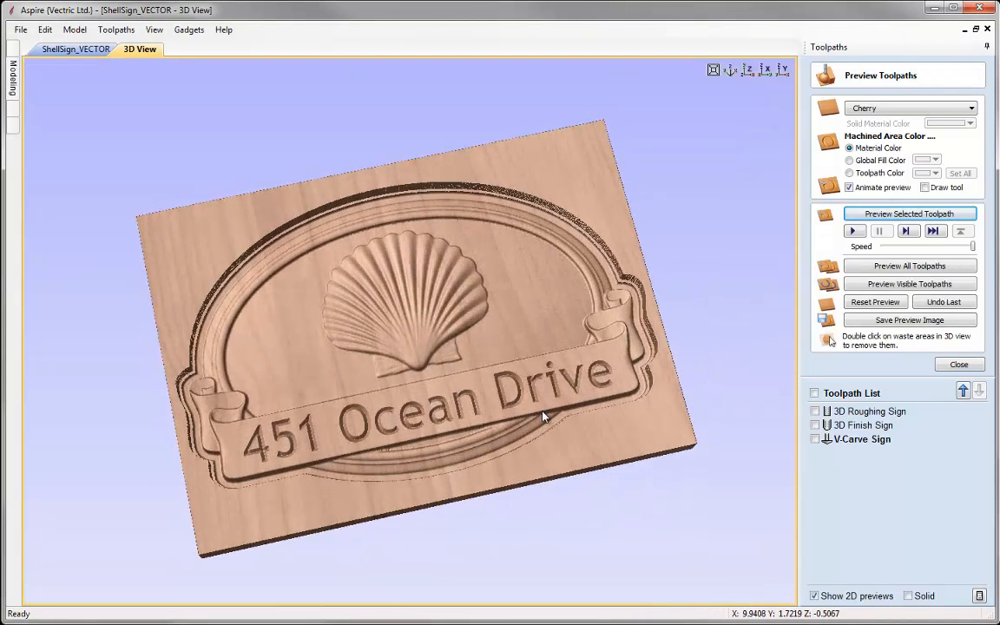
{"action": "left_click_drag", "start_coordinate": [492, 417], "coordinate": [564, 222]}
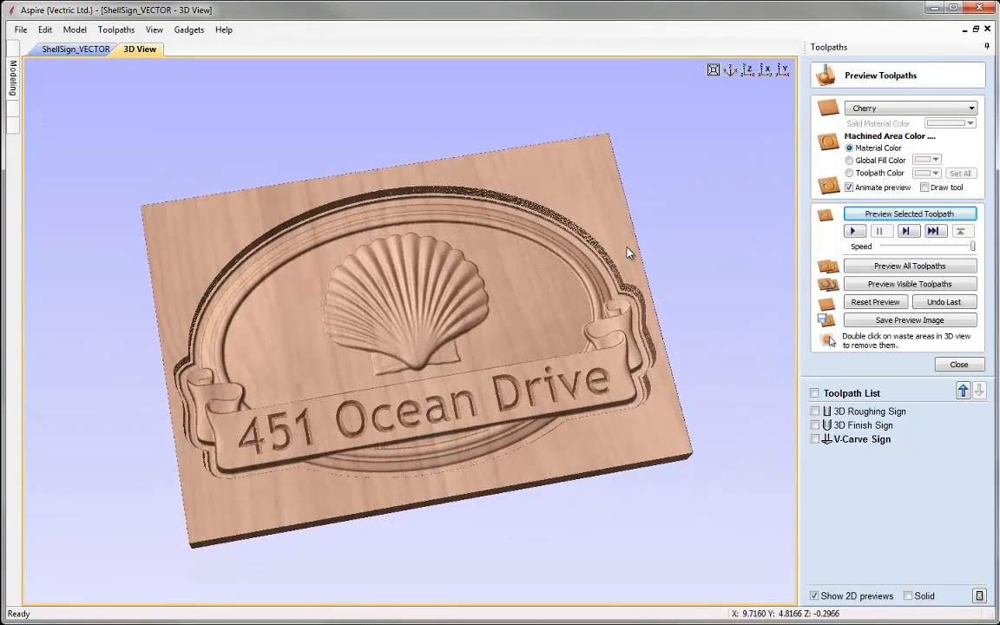
{"action": "left_click", "coordinate": [731, 73]}
{"action": "left_click", "coordinate": [965, 365]}
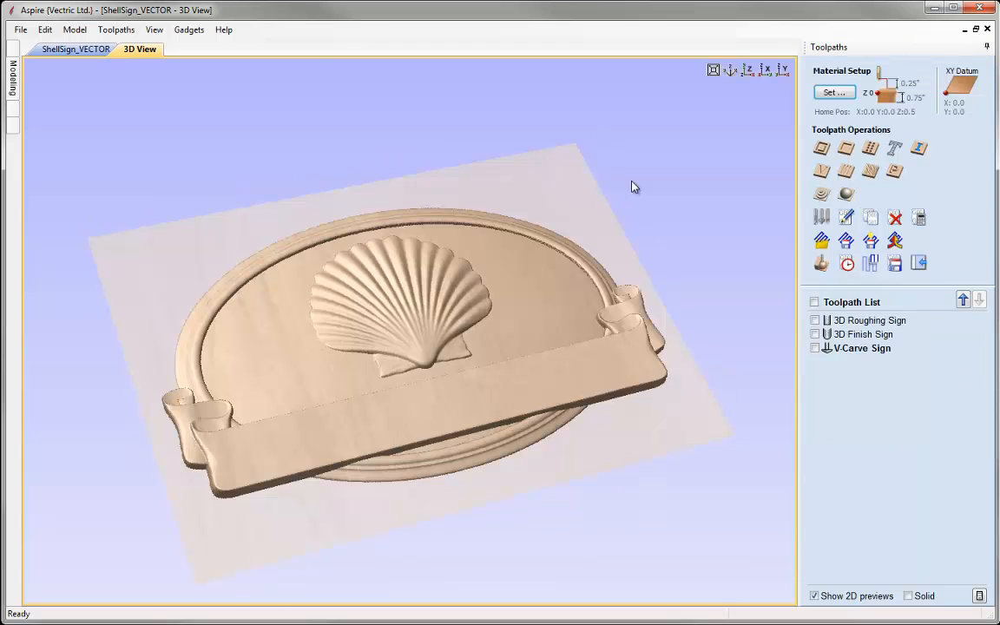
Step: Return to the vertically tiled 2D and 3D views and select the sign's outer outline
{"action": "left_click", "coordinate": [154, 29]}
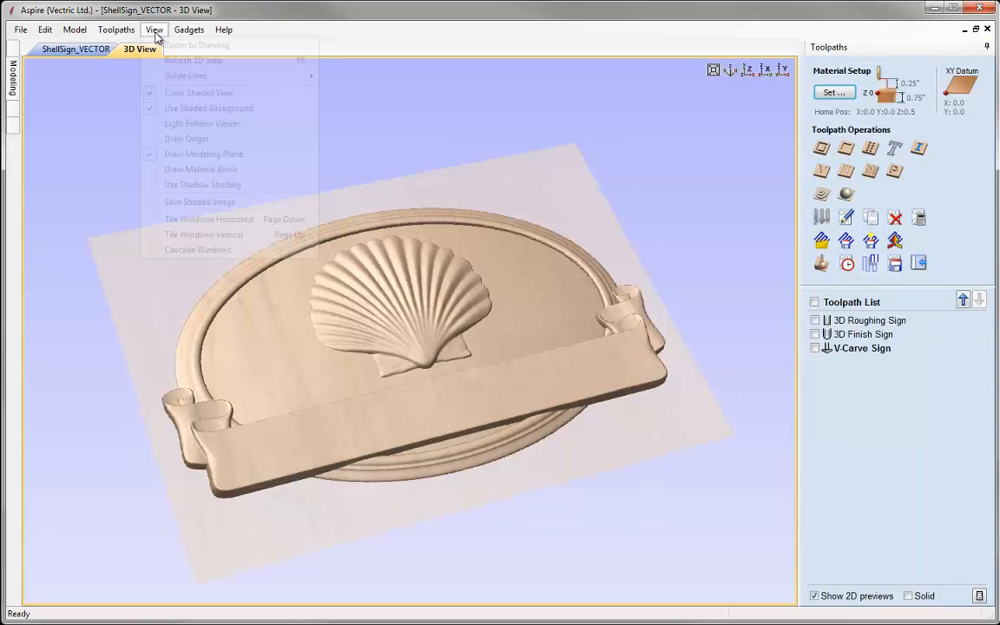
{"action": "left_click", "coordinate": [203, 234]}
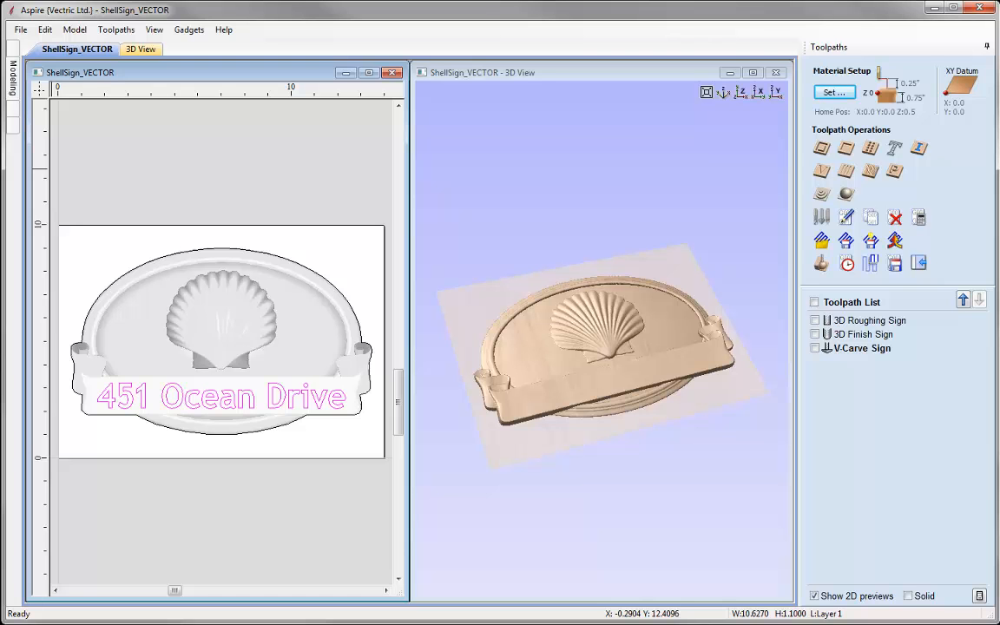
{"action": "left_click", "coordinate": [170, 260]}
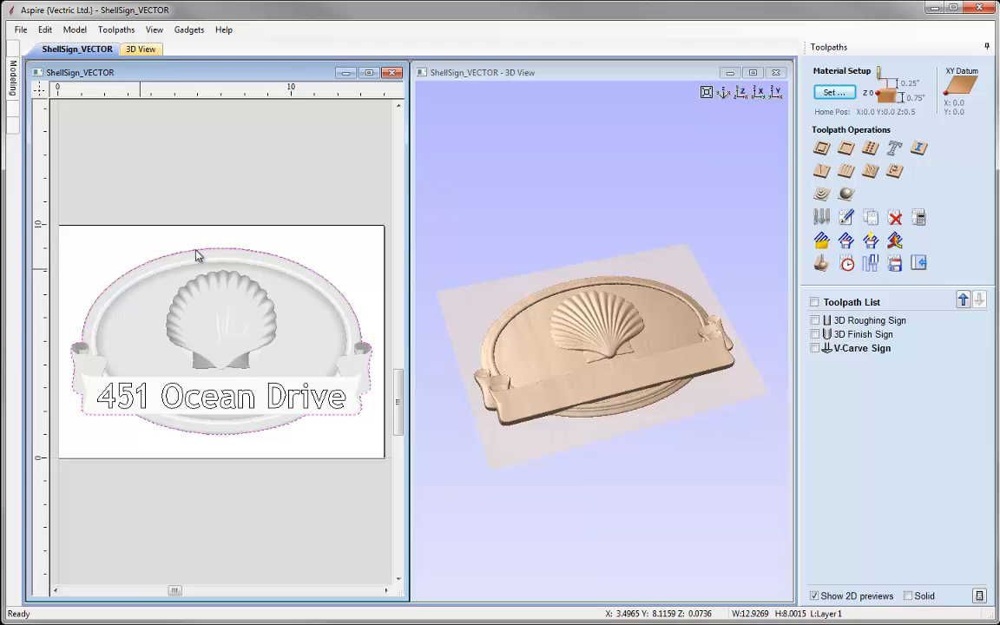
Step: Start a profile toolpath for the outline with a 0.75 inch cut depth and set the 0.25 inch end mill's pass depth to 0.25 inches
{"action": "left_click", "coordinate": [822, 150]}
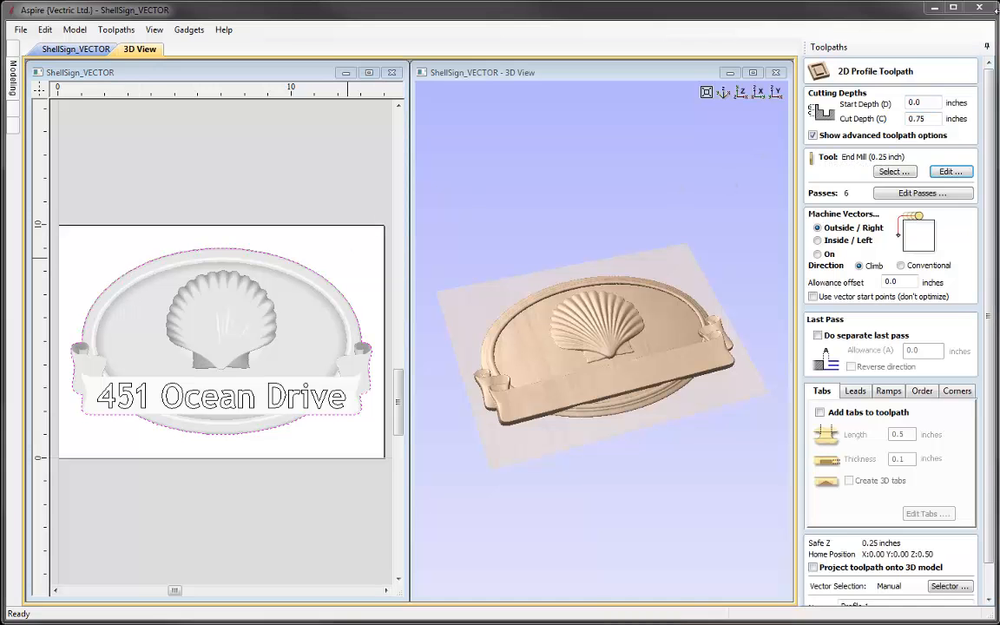
{"action": "left_click", "coordinate": [929, 119]}
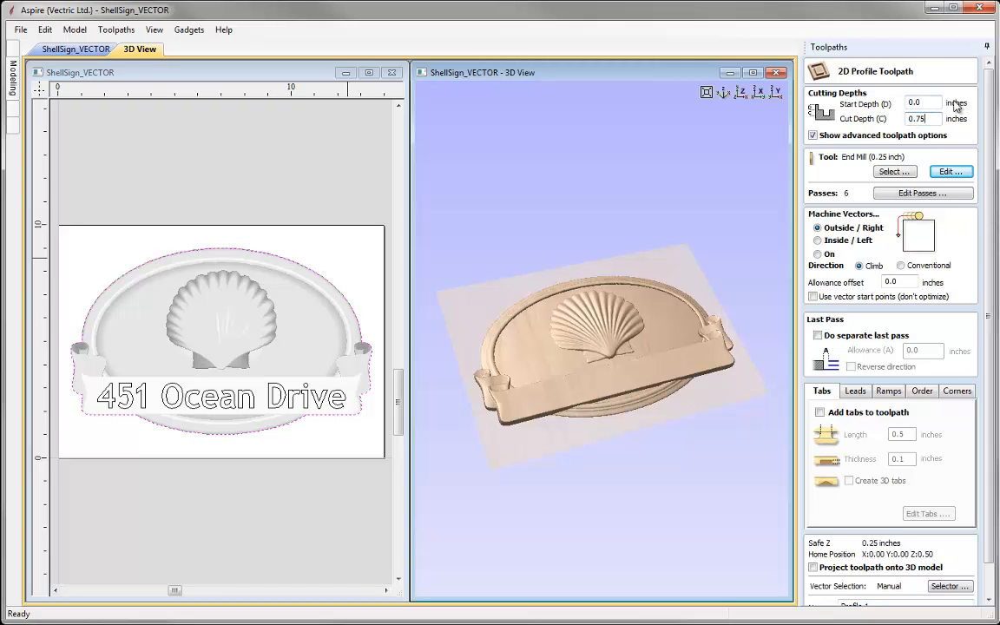
{"action": "left_click", "coordinate": [931, 118]}
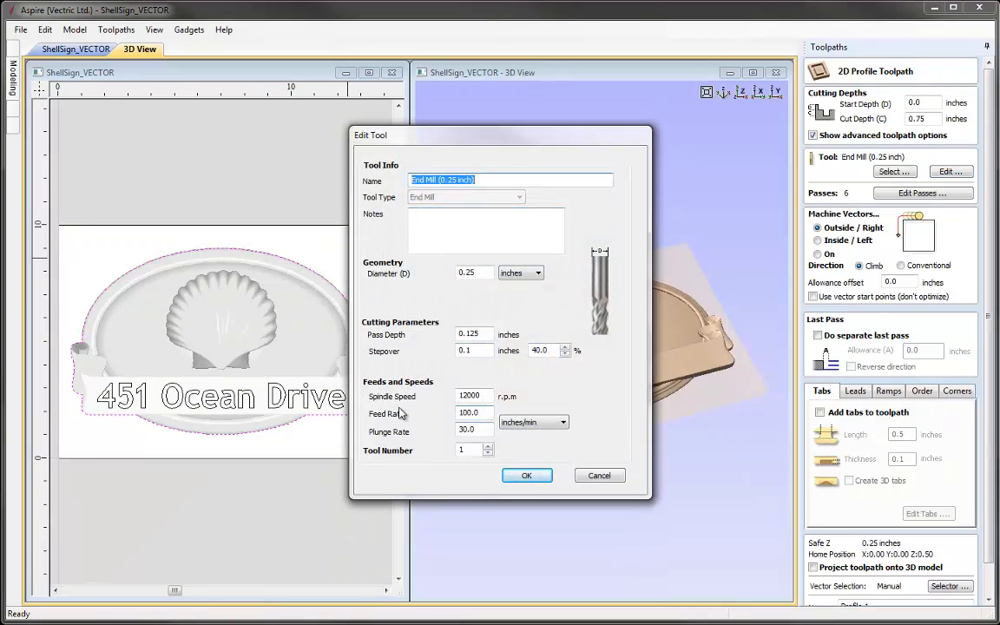
{"action": "double_click", "coordinate": [470, 334]}
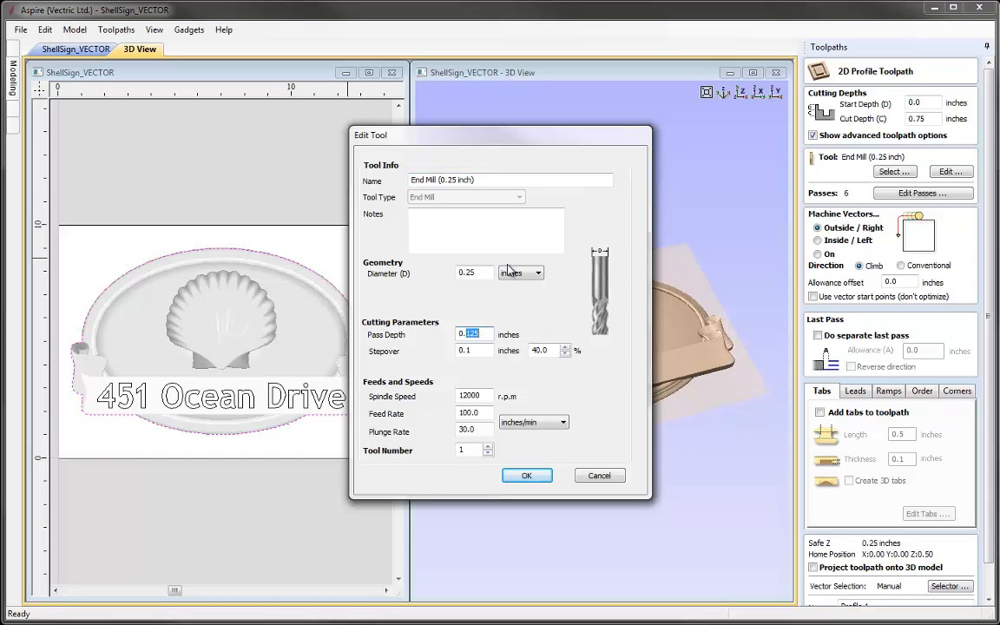
{"action": "type", "text": "25"}
{"action": "left_click", "coordinate": [527, 476]}
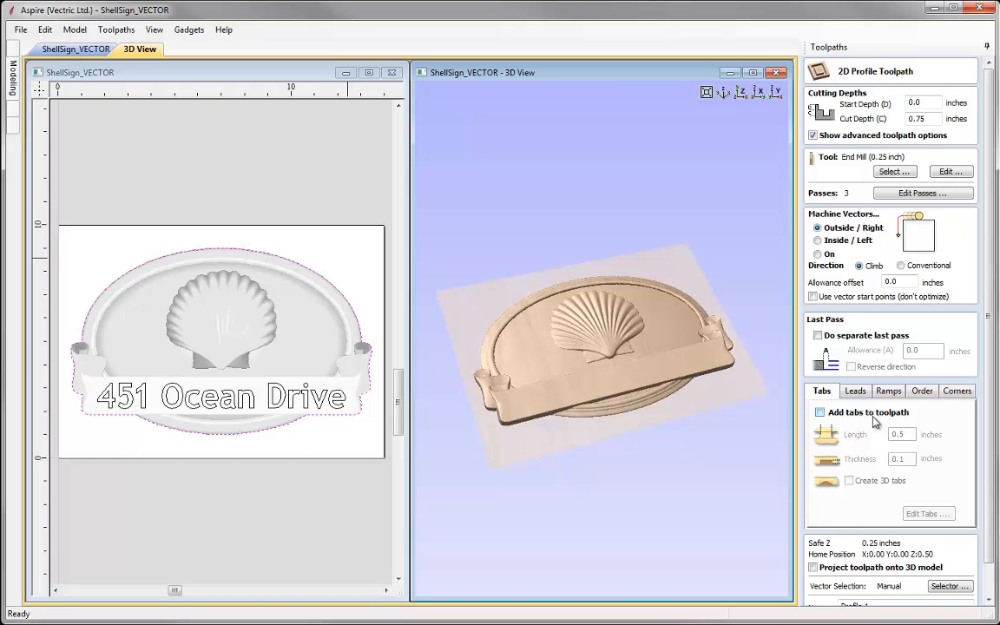
Step: Name the profile toolpath Profile Sign and calculate it
{"action": "scroll", "coordinate": [994, 392], "scroll_direction": "down", "scroll_amount": 2}
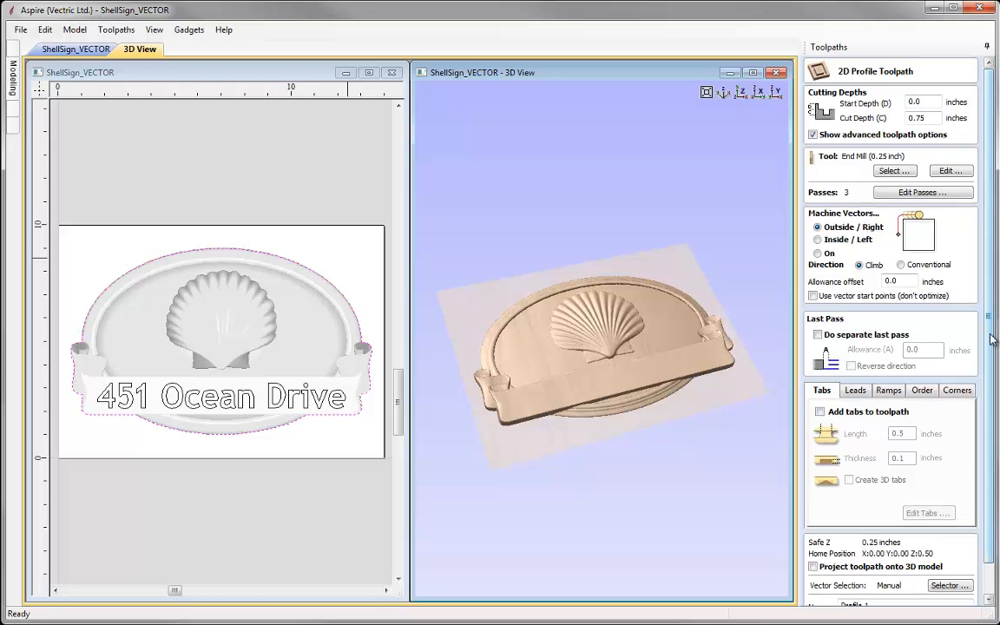
{"action": "left_click", "coordinate": [880, 571]}
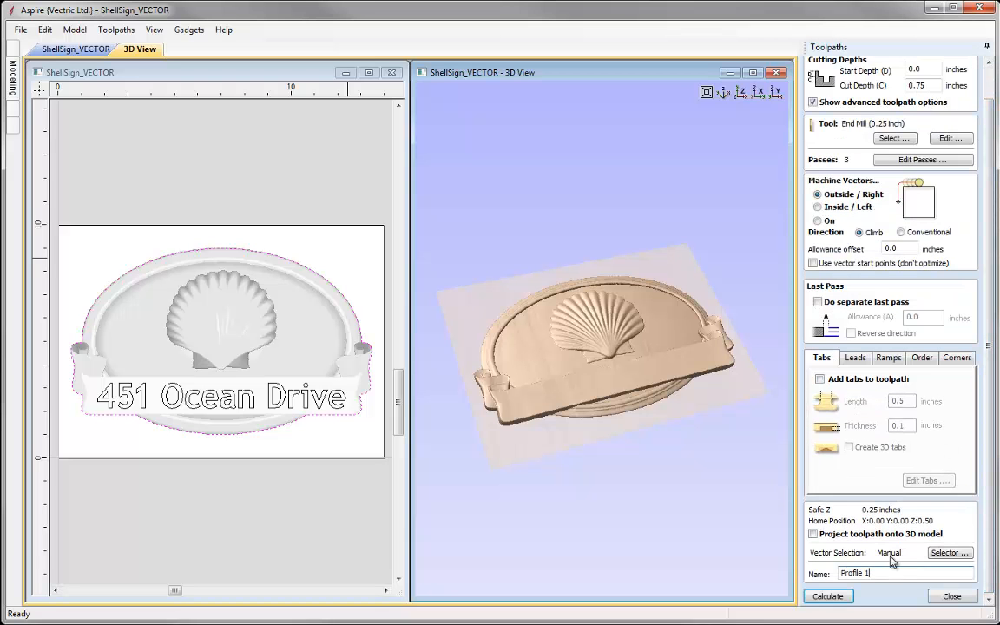
{"action": "key", "text": "BackSpace"}
{"action": "type", "text": "Sign"}
{"action": "left_click", "coordinate": [831, 597]}
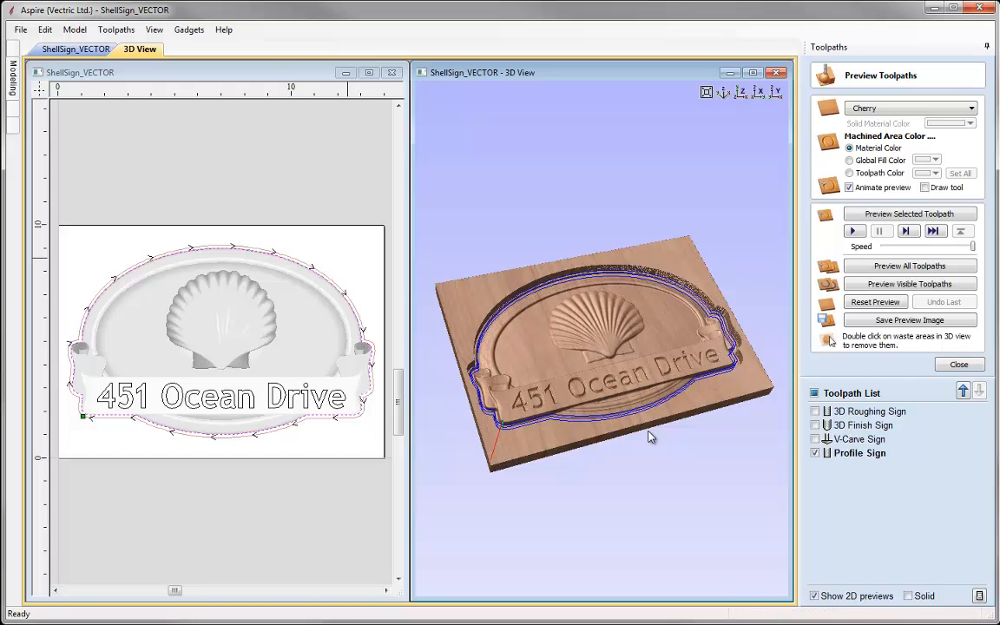
Step: Preview the Profile Sign cutout in an enlarged 3D view and remove the waste material around the sign
{"action": "double_click", "coordinate": [675, 71]}
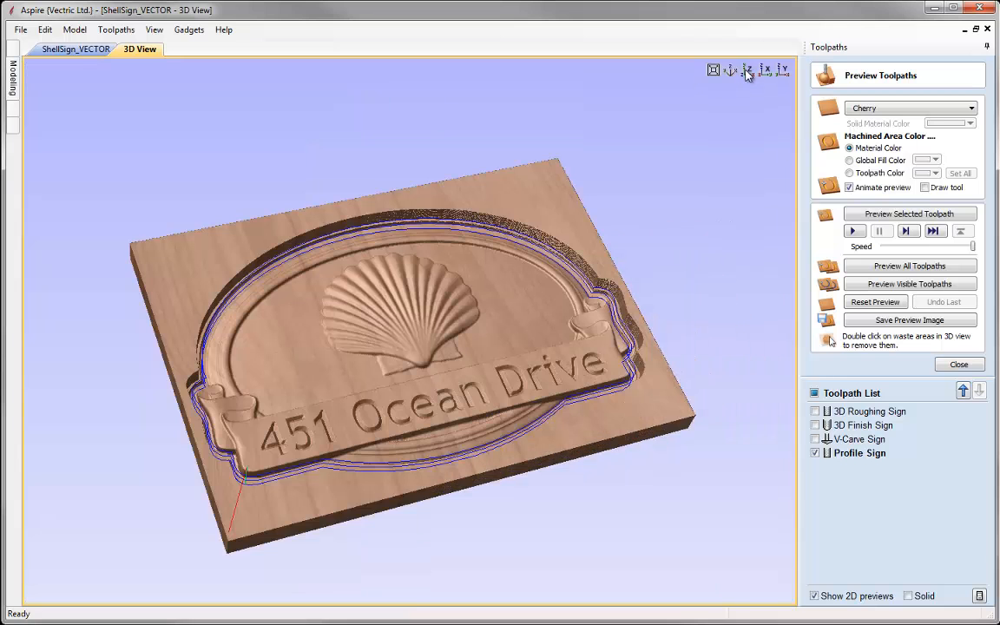
{"action": "left_click", "coordinate": [908, 213]}
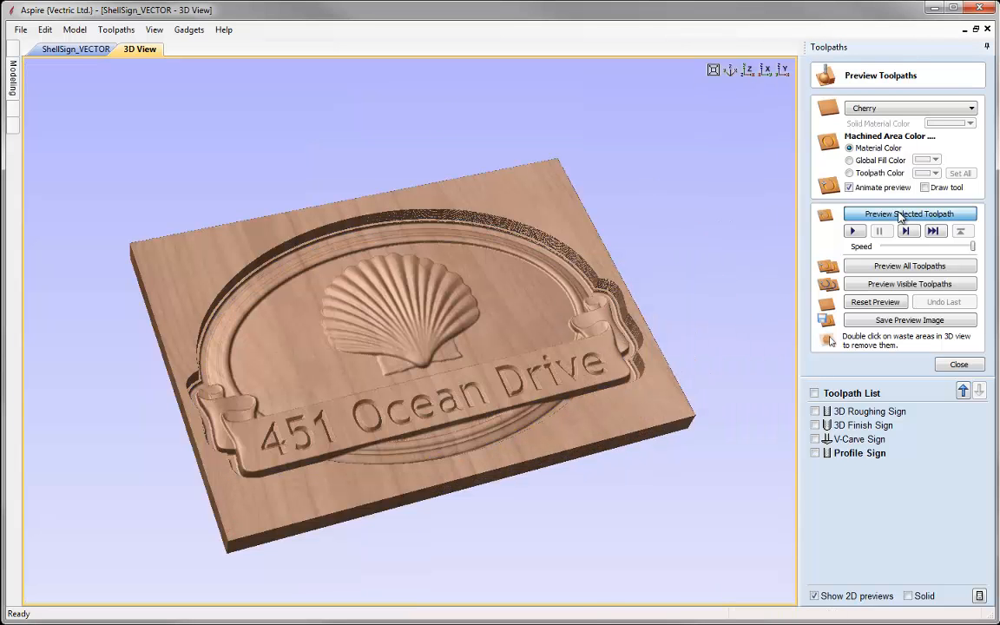
{"action": "left_click_drag", "start_coordinate": [479, 395], "coordinate": [462, 252]}
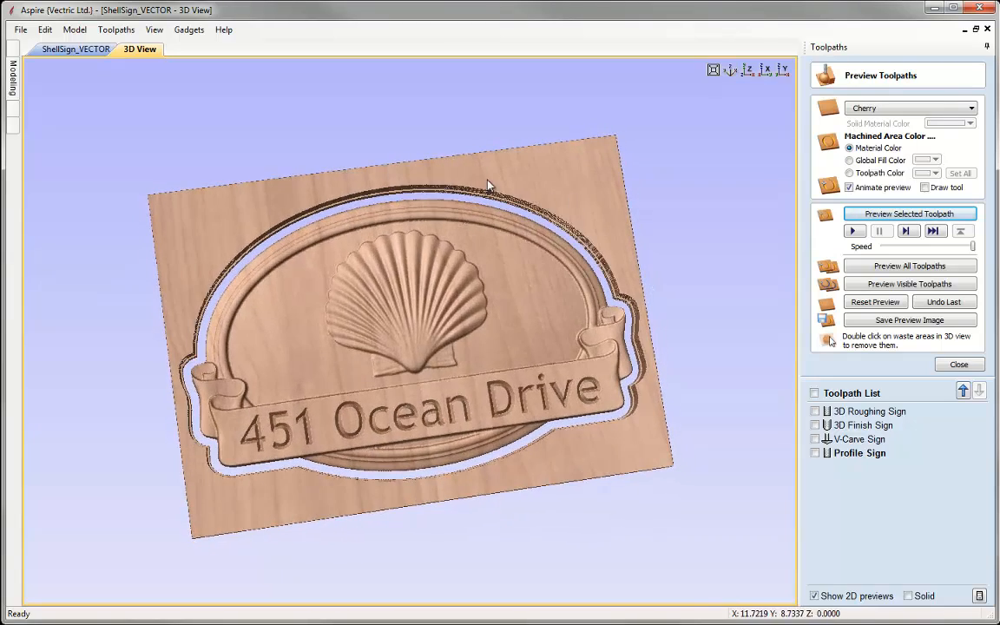
{"action": "double_click", "coordinate": [195, 228]}
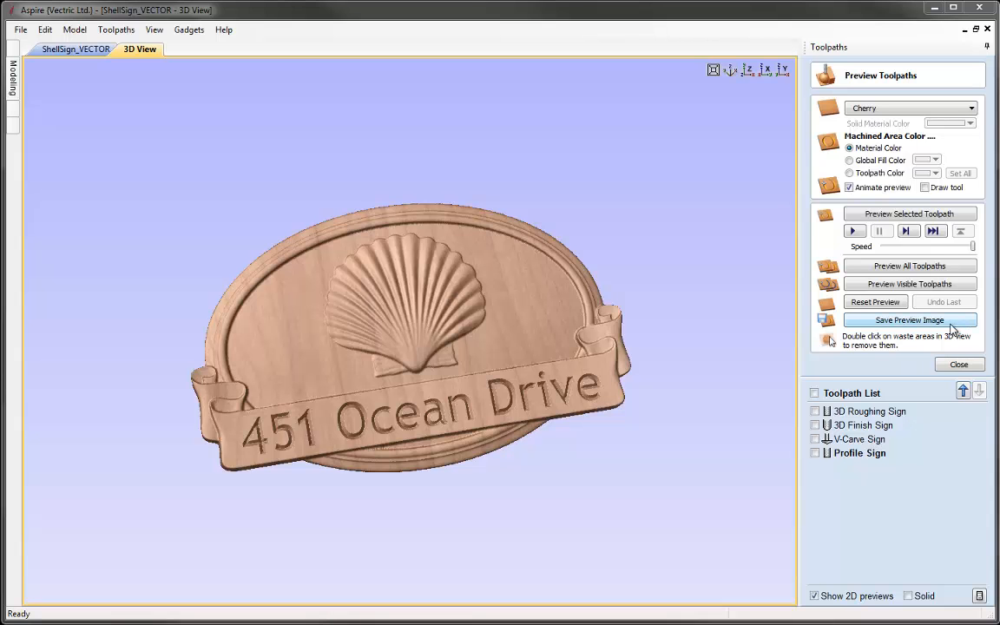
Step: Open the save dialog for the preview image, cancel it and close the toolpath preview
{"action": "left_click", "coordinate": [887, 320]}
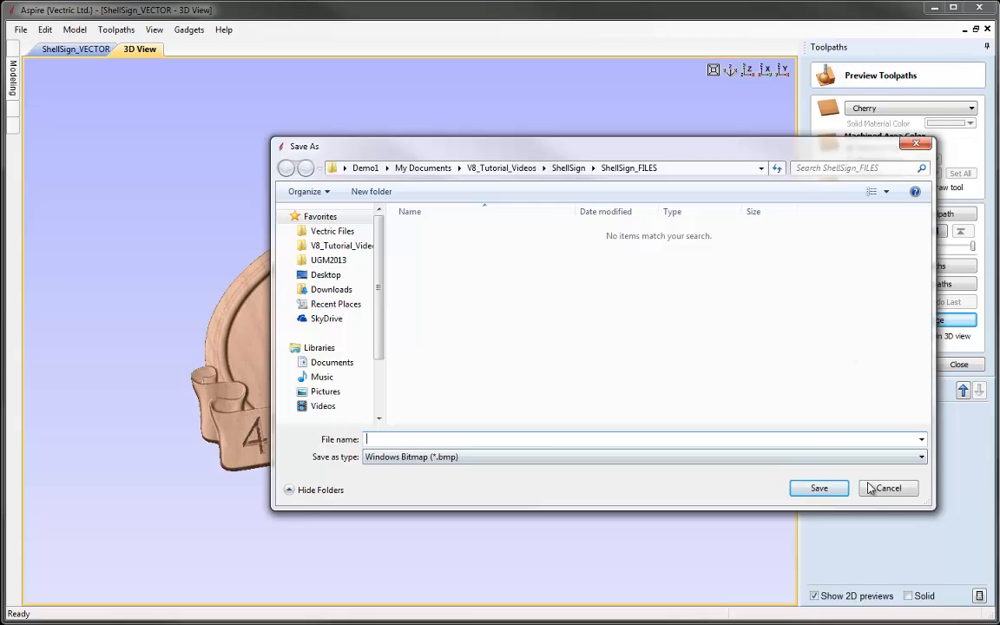
{"action": "left_click", "coordinate": [905, 491]}
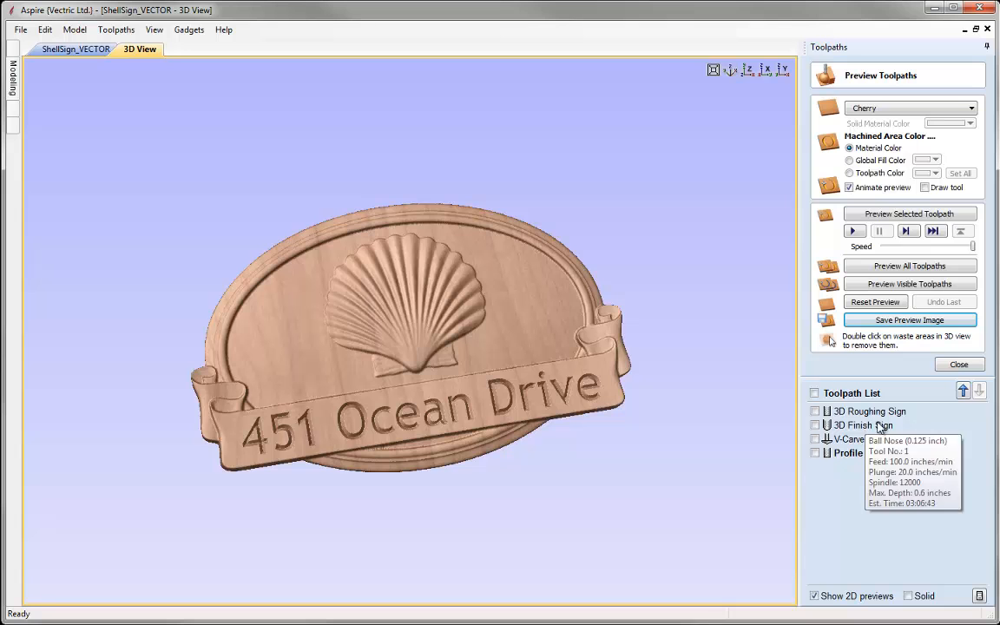
{"action": "left_click", "coordinate": [959, 364]}
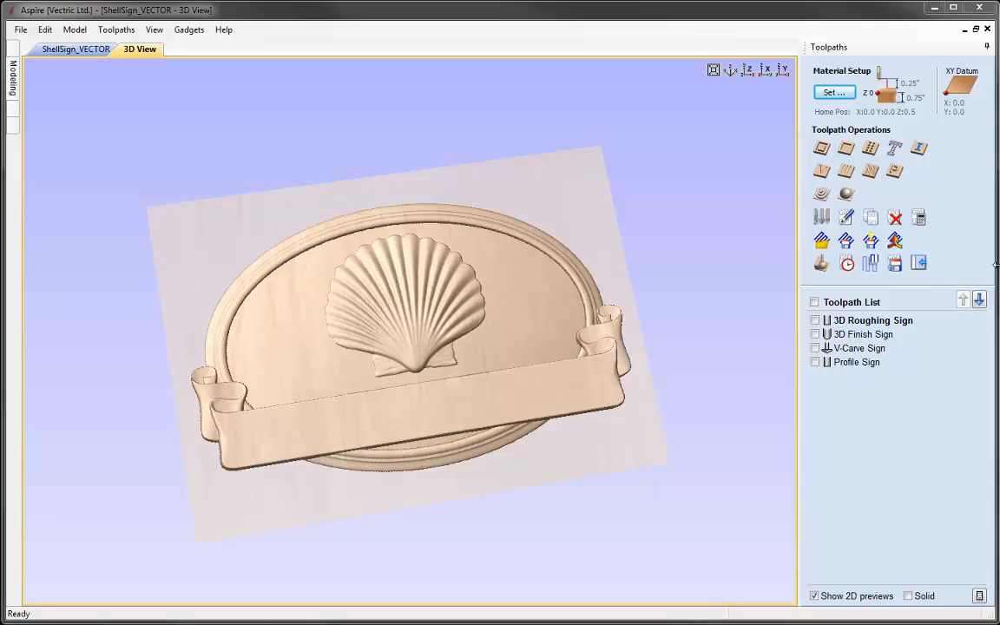
Step: Set up saving of the 3D Roughing Sign toolpath with the G Code (inch) (*.tap) post processor, then cancel its save dialog
{"action": "left_click", "coordinate": [899, 320]}
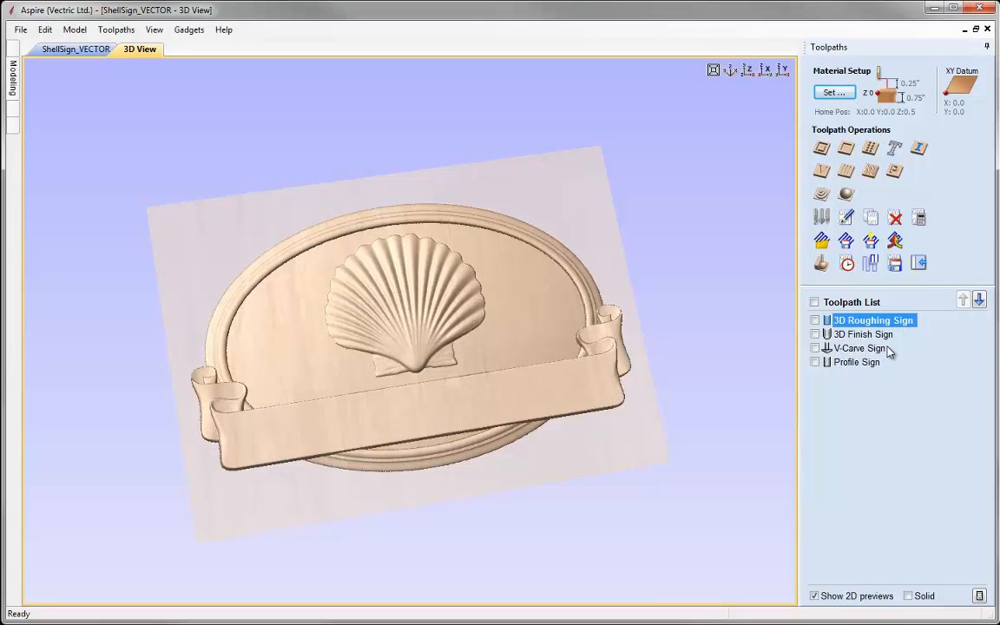
{"action": "mouse_move", "coordinate": [866, 325]}
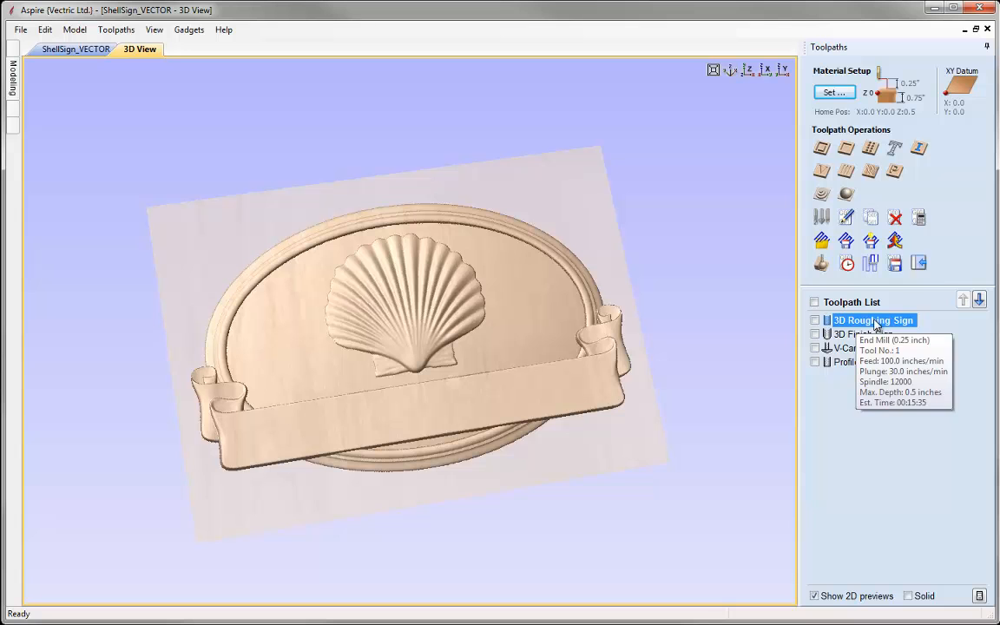
{"action": "left_click", "coordinate": [894, 264]}
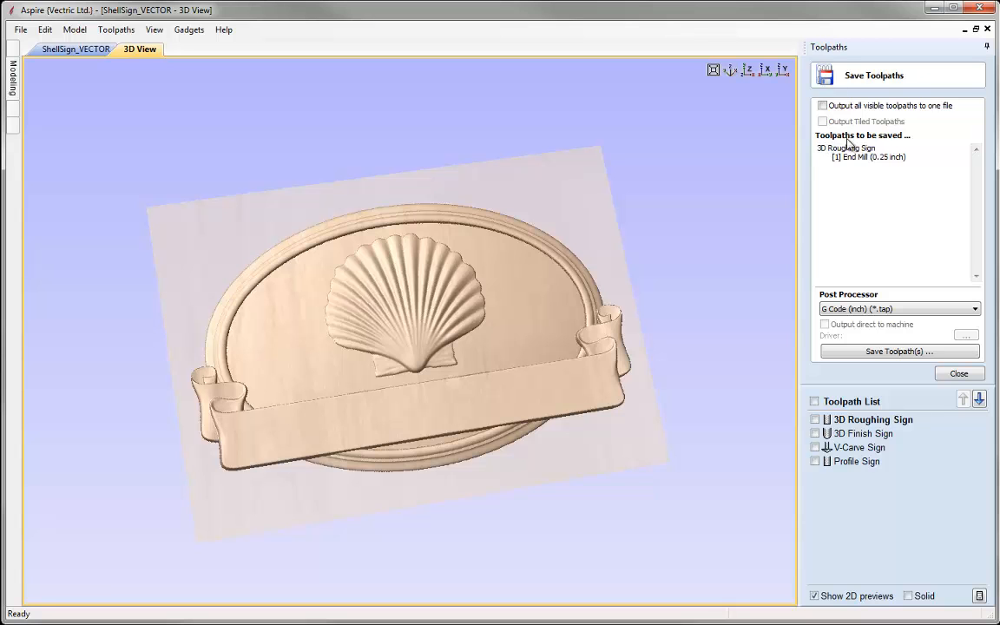
{"action": "left_click", "coordinate": [907, 163]}
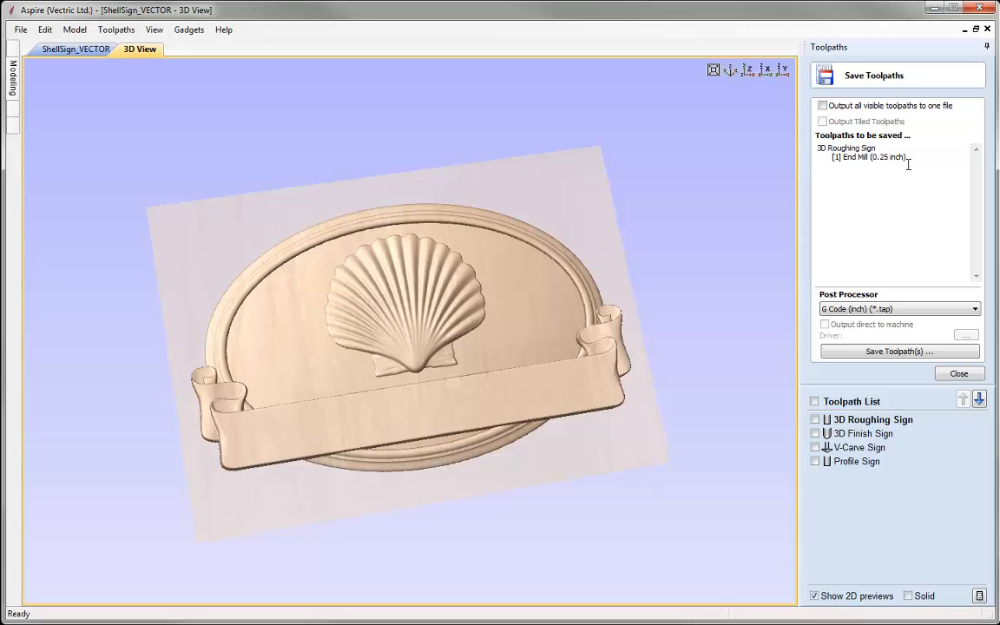
{"action": "left_click", "coordinate": [974, 310]}
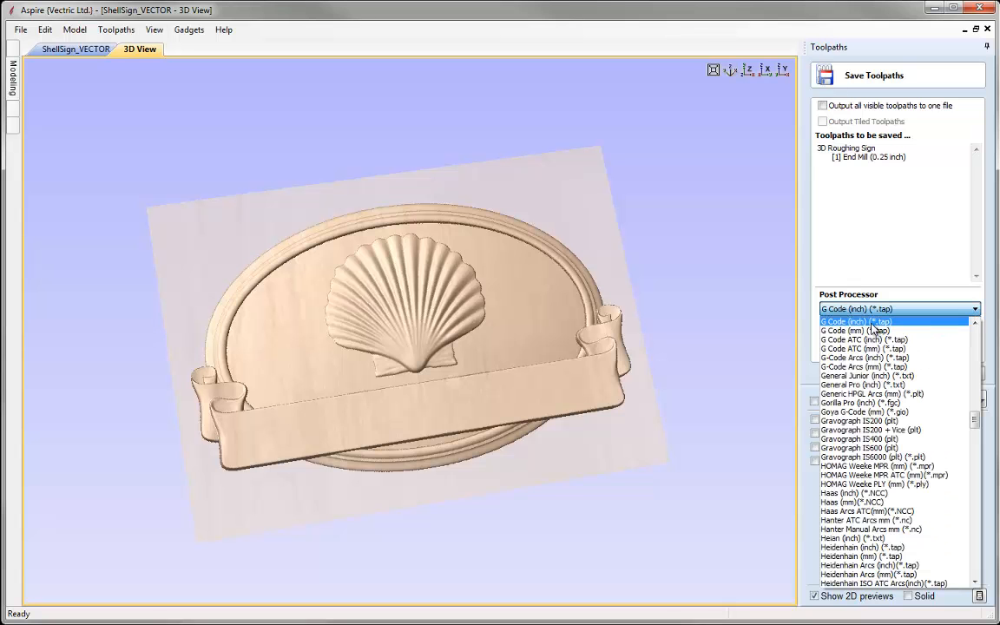
{"action": "left_click", "coordinate": [827, 320]}
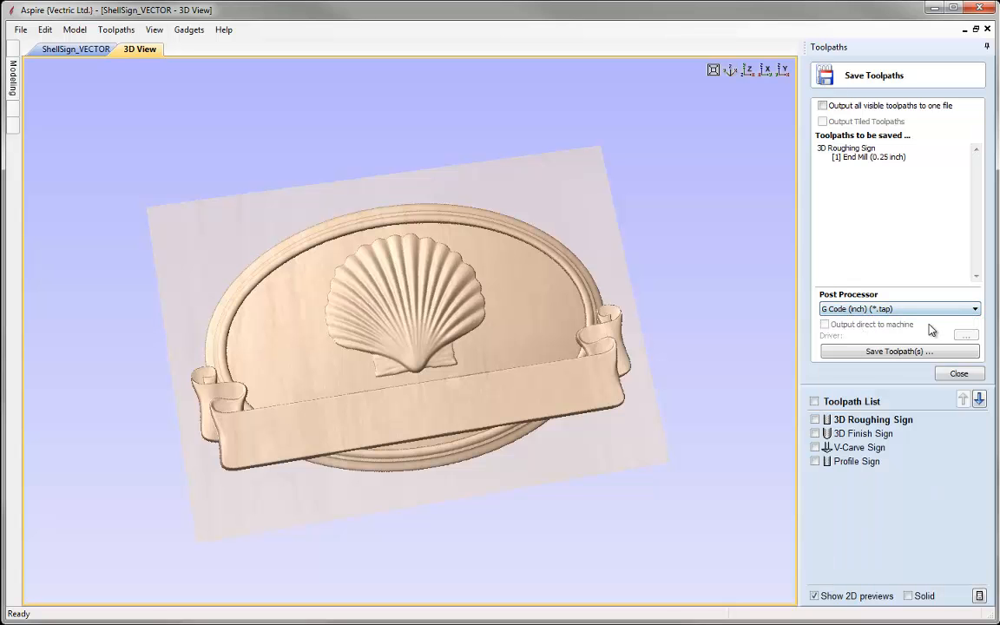
{"action": "left_click", "coordinate": [878, 351]}
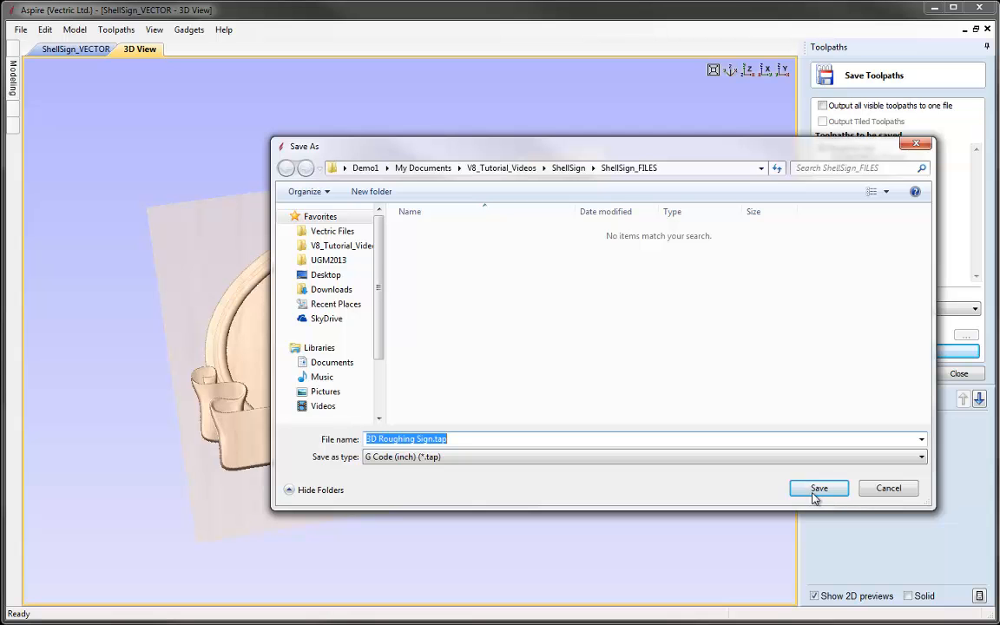
{"action": "left_click", "coordinate": [888, 489]}
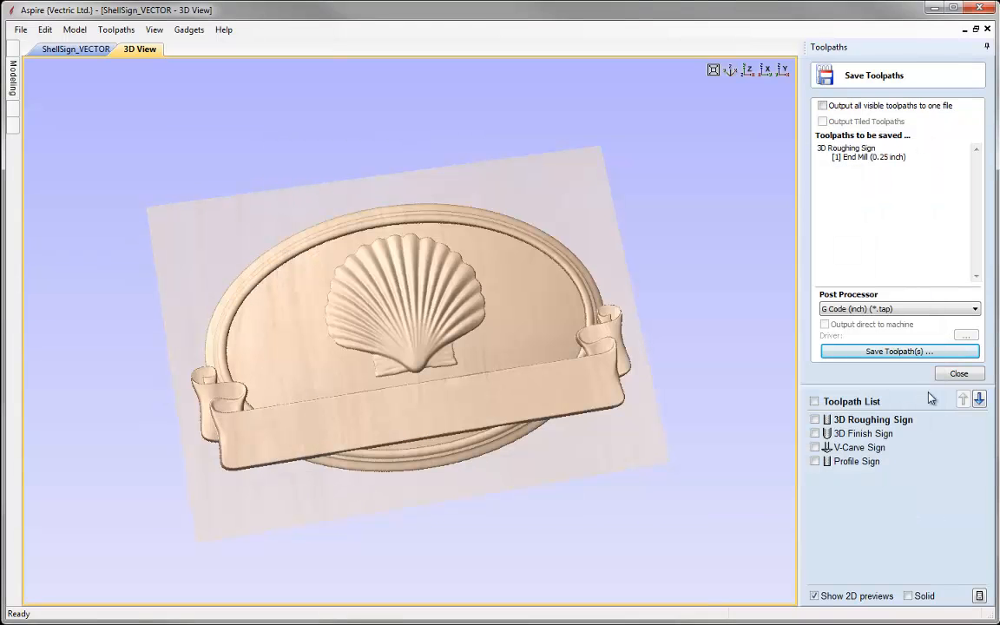
Step: Review the 3D Finish Sign, V-Carve Sign and Profile Sign toolpaths as save candidates and close the toolpath saving form
{"action": "left_click", "coordinate": [868, 434]}
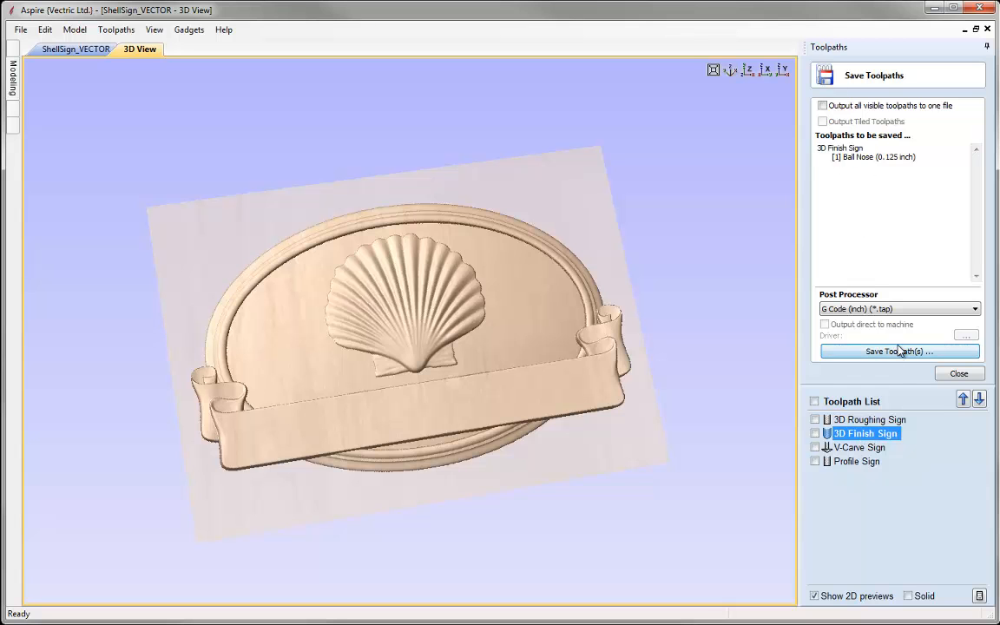
{"action": "left_click", "coordinate": [872, 447]}
{"action": "left_click", "coordinate": [860, 462]}
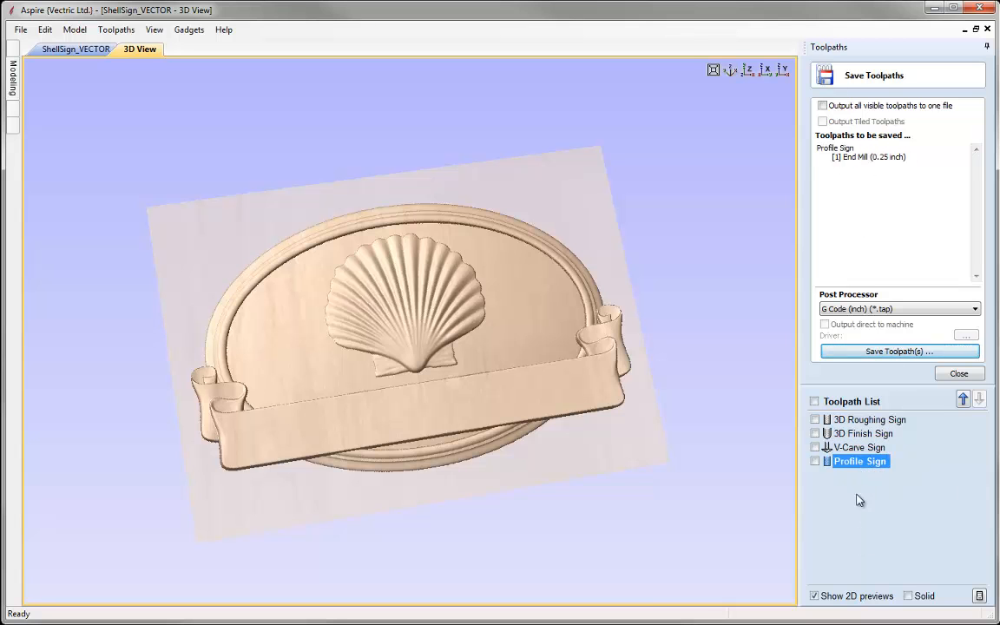
{"action": "left_click", "coordinate": [959, 374]}
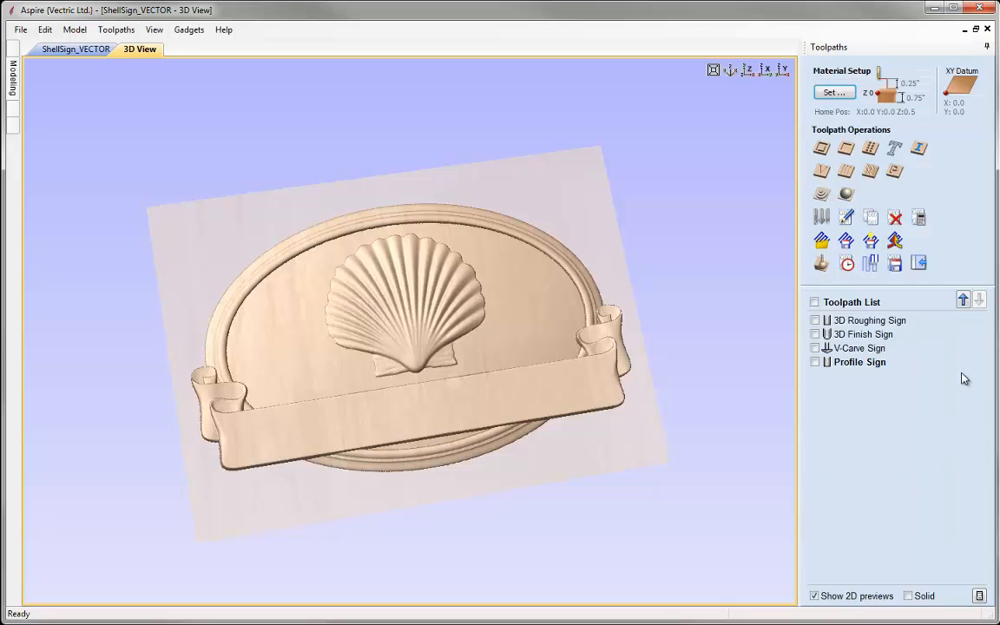
Step: Reopen the toolpath preview of the finished sign and save the project as ShellSign_TOOLPATH.crv3d
{"action": "left_click", "coordinate": [820, 263]}
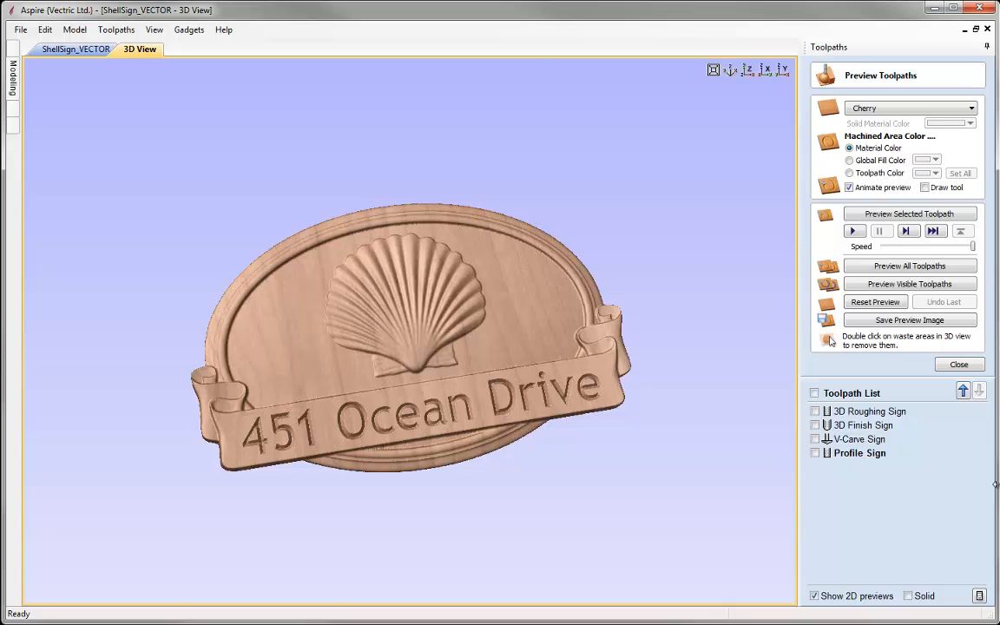
{"action": "left_click", "coordinate": [21, 33]}
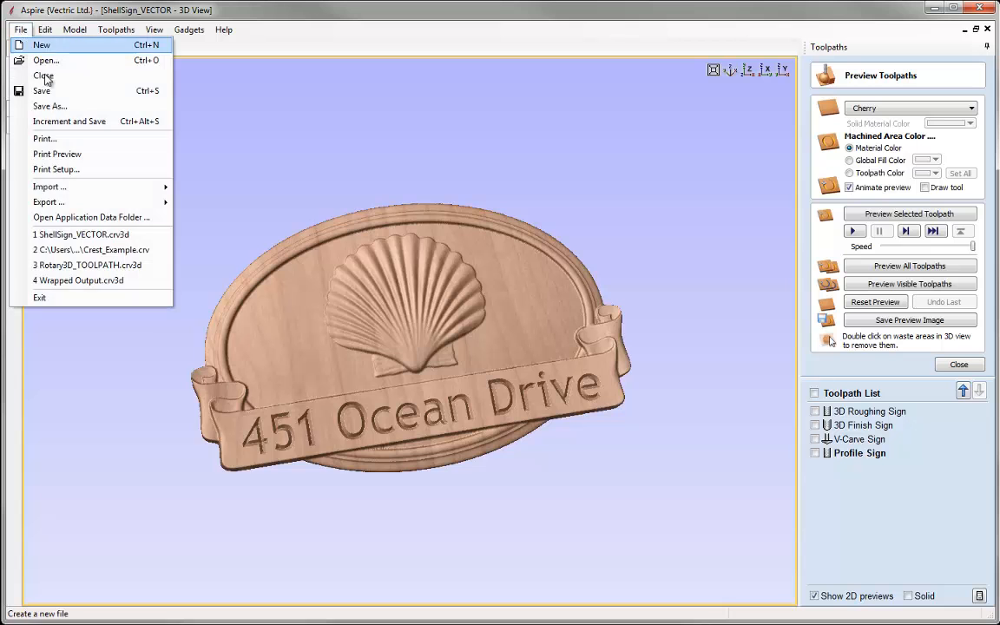
{"action": "left_click", "coordinate": [78, 106]}
{"action": "left_click_drag", "start_coordinate": [403, 439], "coordinate": [434, 442]}
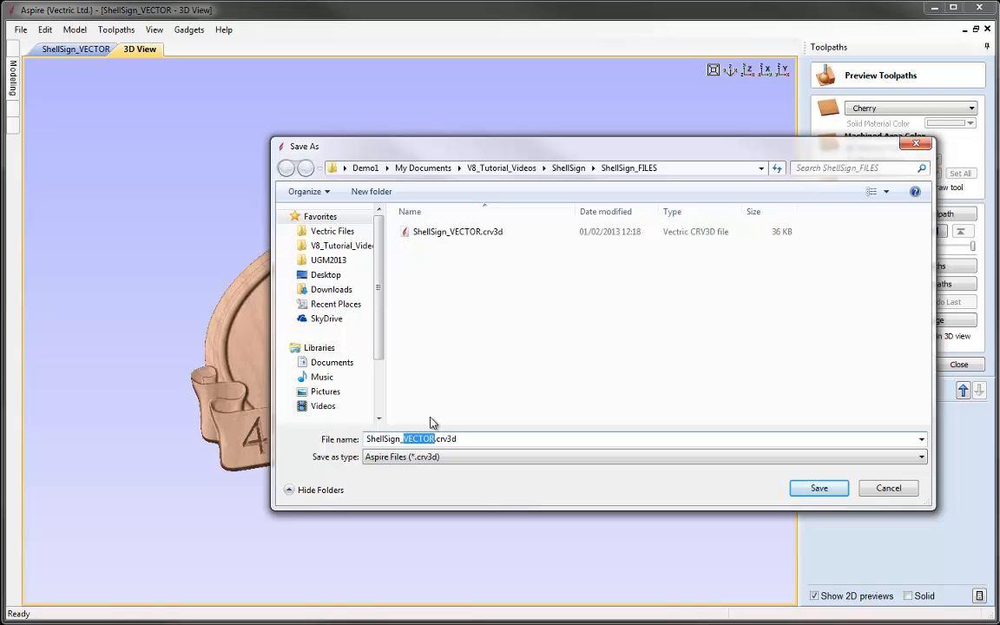
{"action": "type", "text": "TOOLPATH"}
{"action": "left_click", "coordinate": [837, 488]}
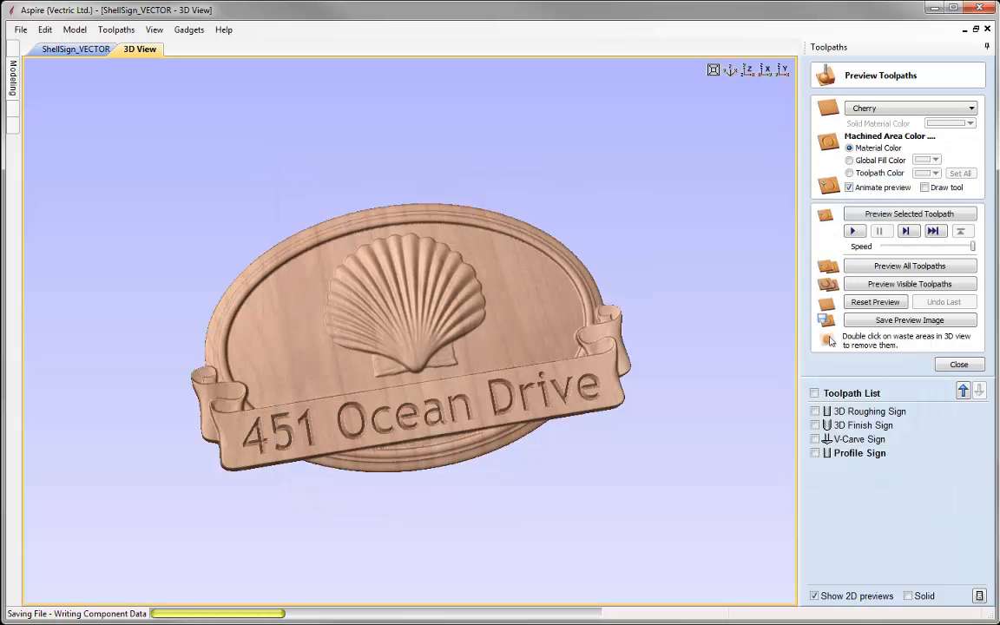